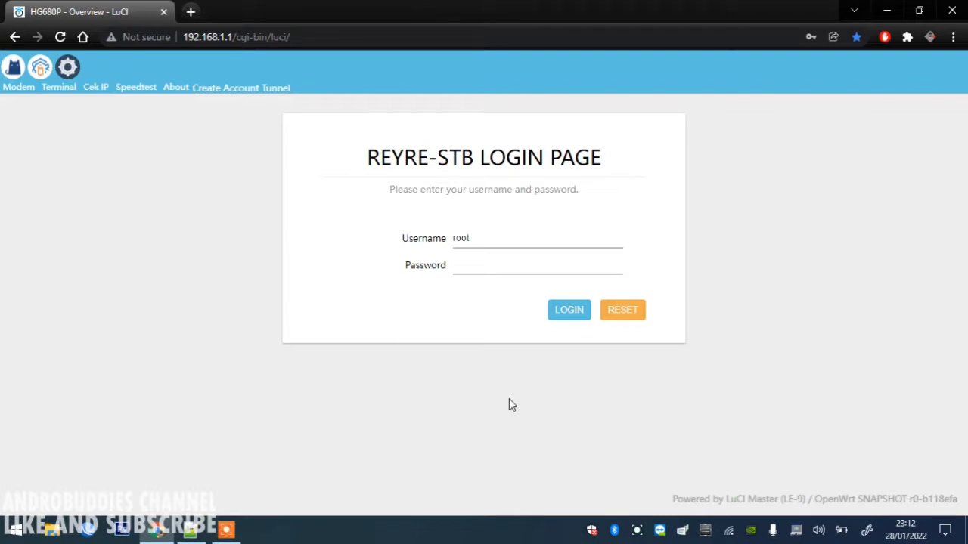
# - Log in to the router administration page as root using the saved account password
pyautogui.click(477, 270)
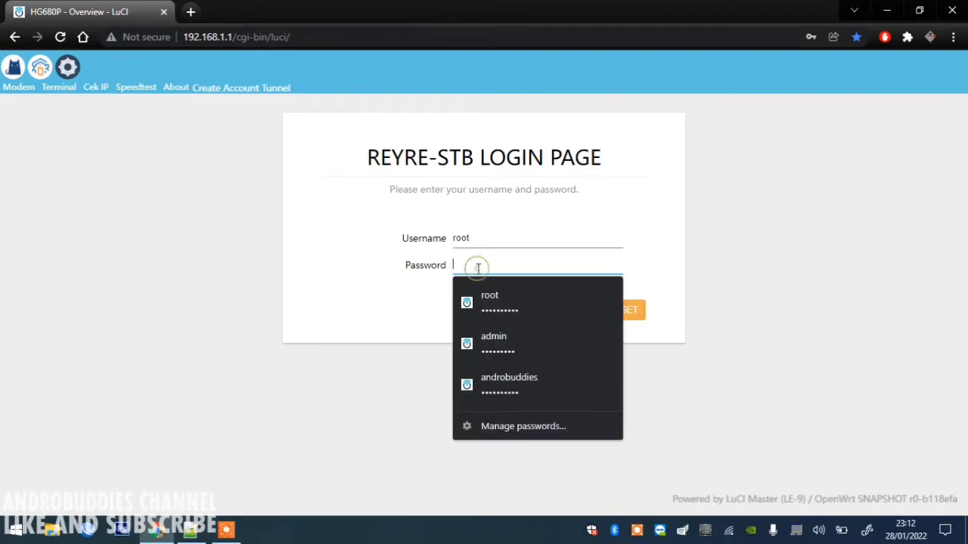
pyautogui.click(522, 315)
pyautogui.click(563, 313)
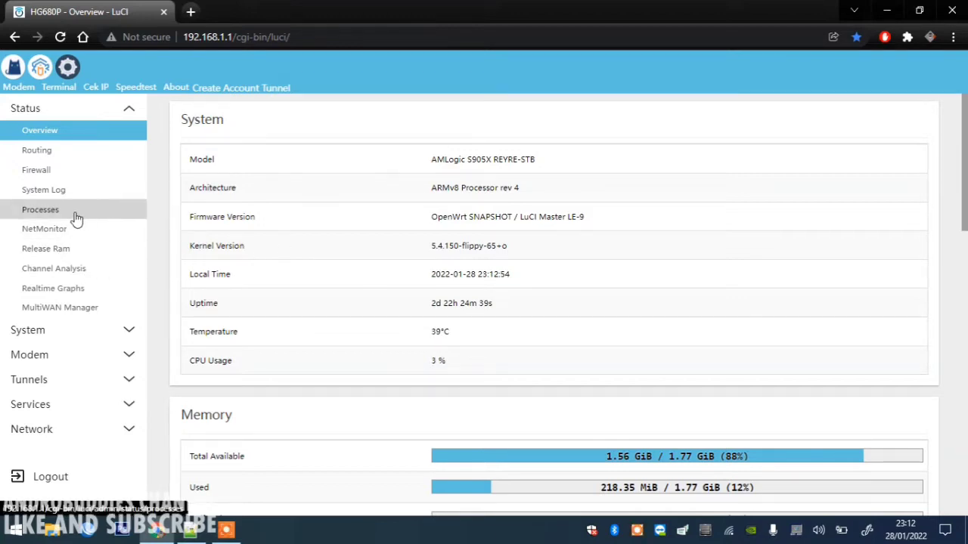
# - Open the partition details of the /dev/mmcblk2 disk in Disk Manager and check its device model
pyautogui.click(127, 330)
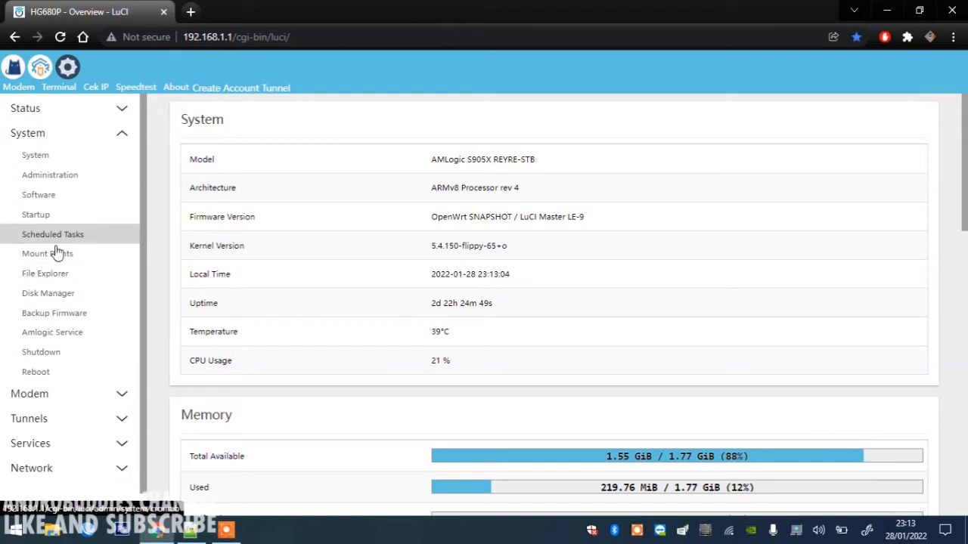
pyautogui.click(64, 294)
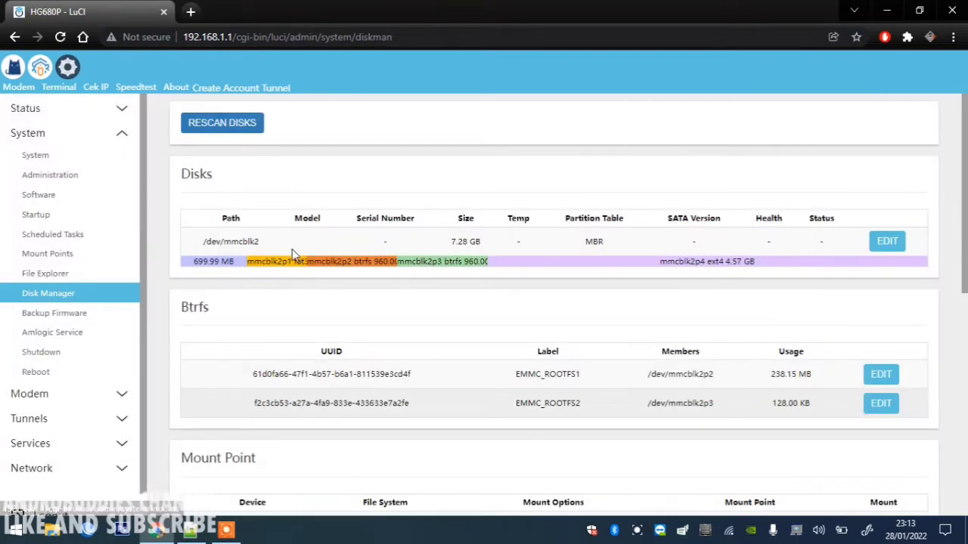
pyautogui.click(895, 242)
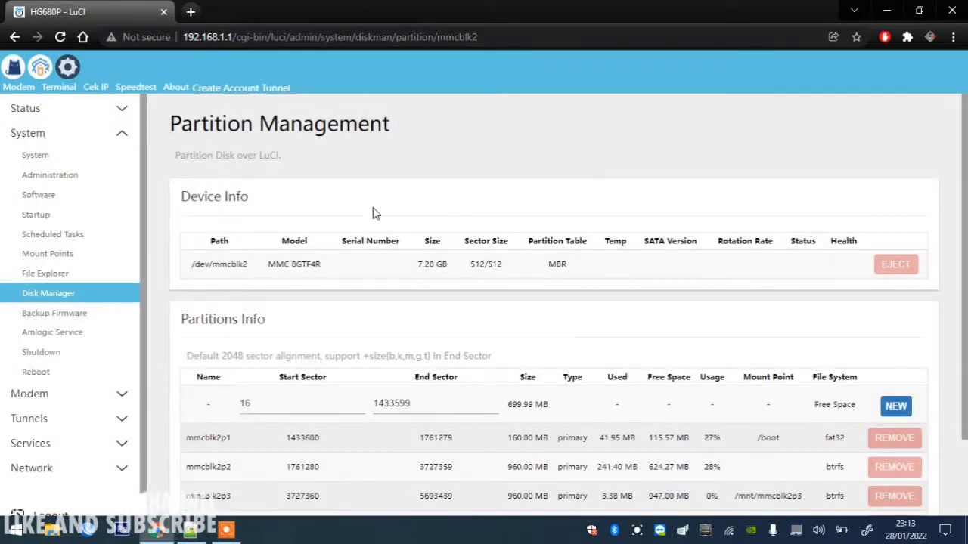
pyautogui.tripleClick(323, 266)
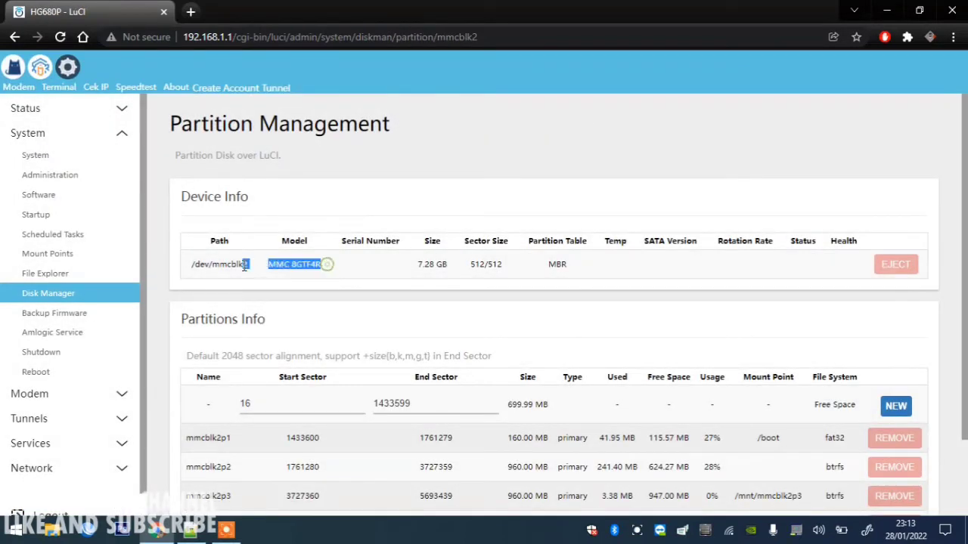
pyautogui.click(316, 284)
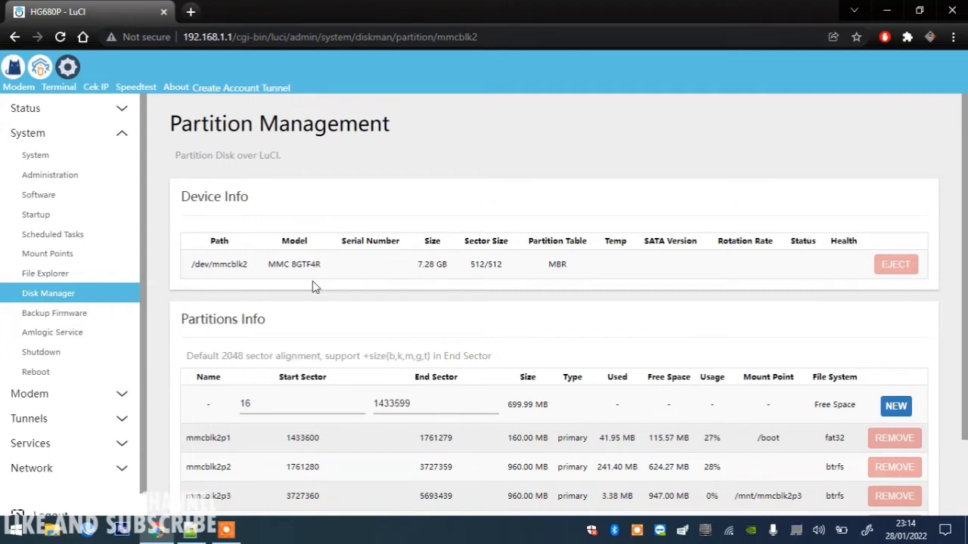
# - Open the Yacd control panel from OpenClash and display its proxies page
pyautogui.click(12, 67)
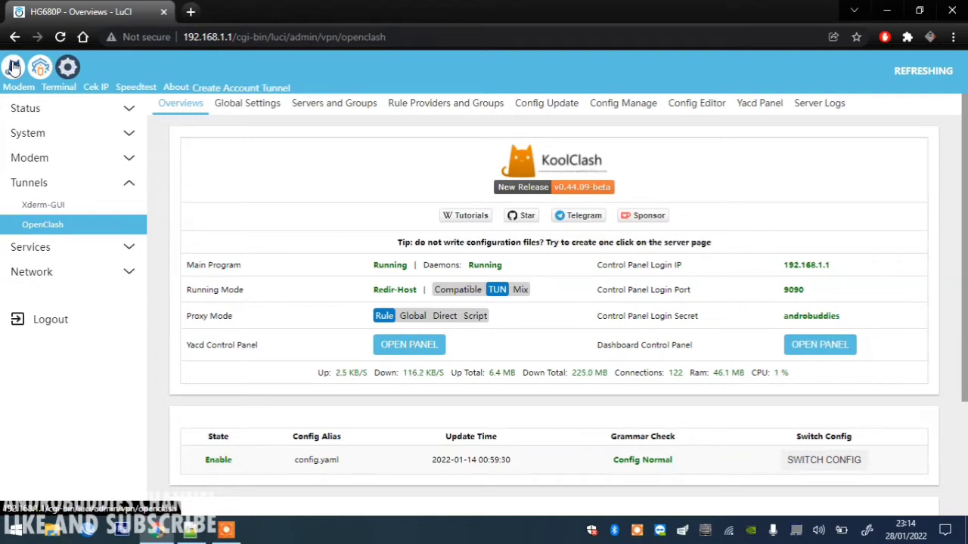
pyautogui.click(412, 347)
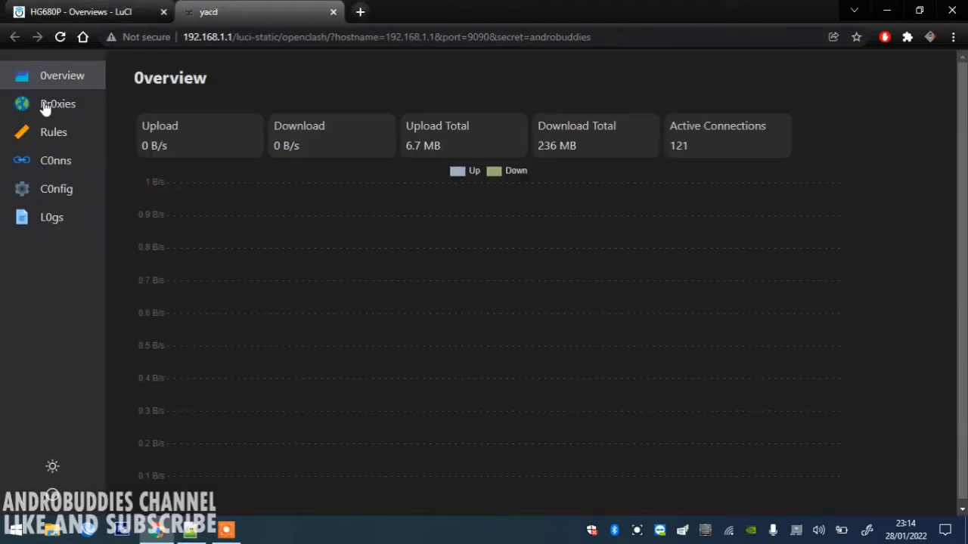
pyautogui.click(50, 109)
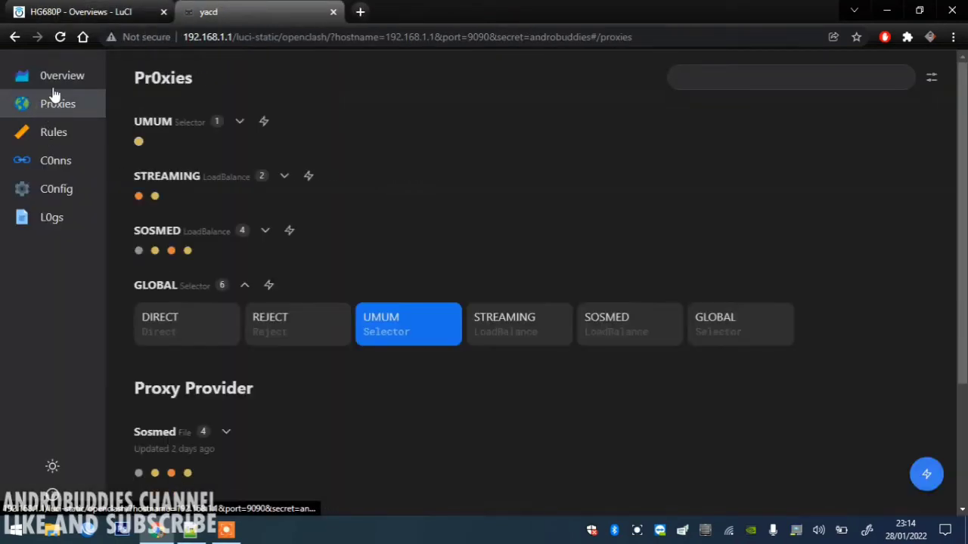
pyautogui.click(55, 92)
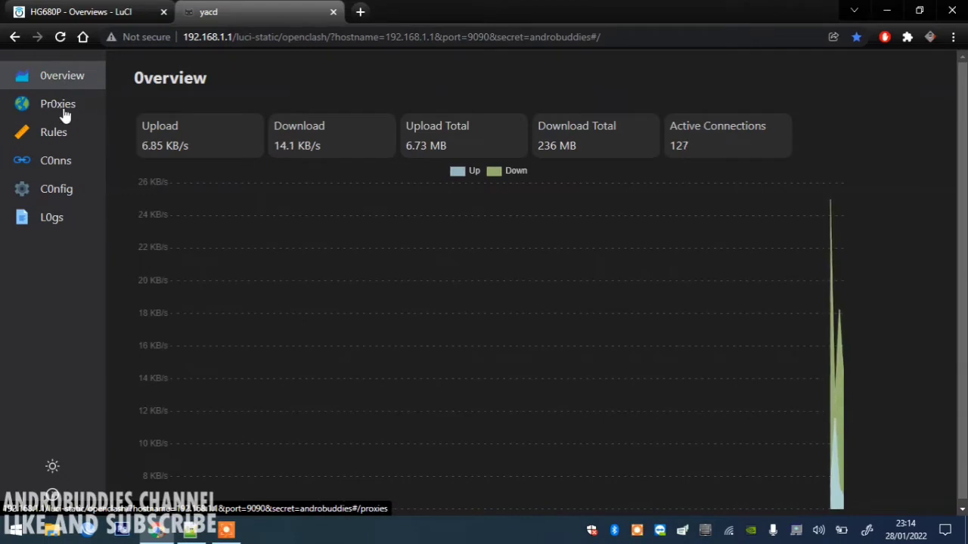
pyautogui.click(64, 113)
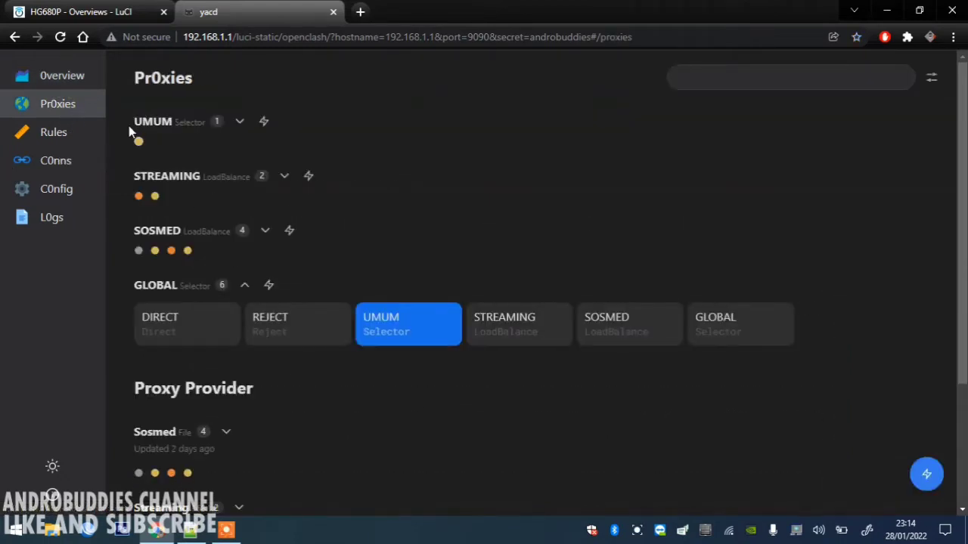
# - Expand the UMUM, STREAMING and SOSMED proxy groups and examine the servers in each
pyautogui.moveTo(123, 124); pyautogui.dragTo(166, 129)
pyautogui.moveTo(126, 175); pyautogui.dragTo(201, 189)
pyautogui.moveTo(128, 229); pyautogui.dragTo(184, 236)
pyautogui.click(374, 221)
pyautogui.click(239, 122)
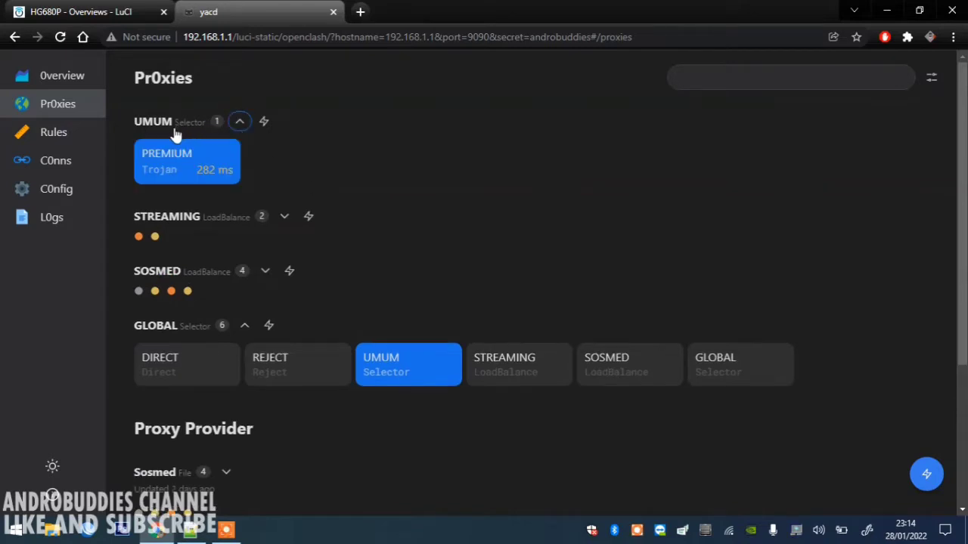
pyautogui.moveTo(176, 133); pyautogui.dragTo(206, 136)
pyautogui.click(405, 201)
pyautogui.click(284, 217)
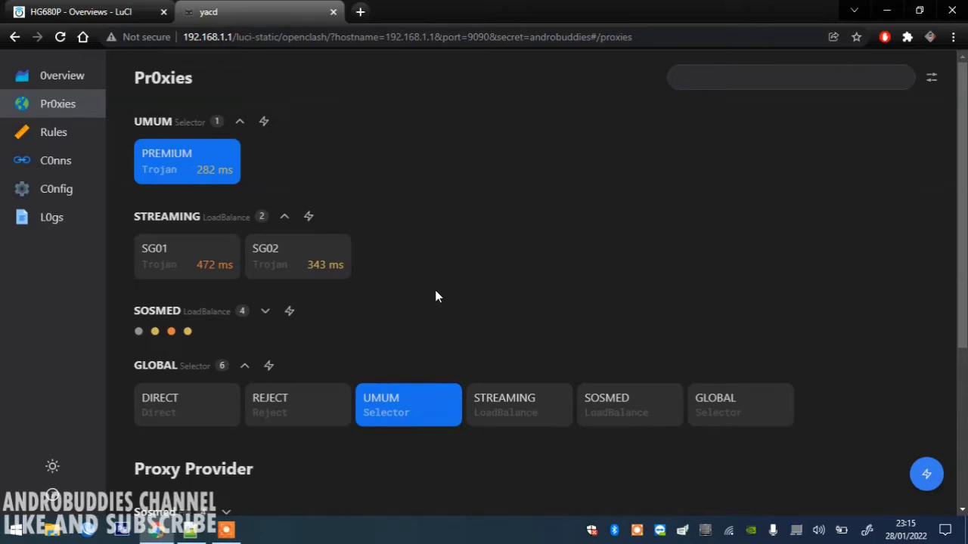
pyautogui.click(265, 311)
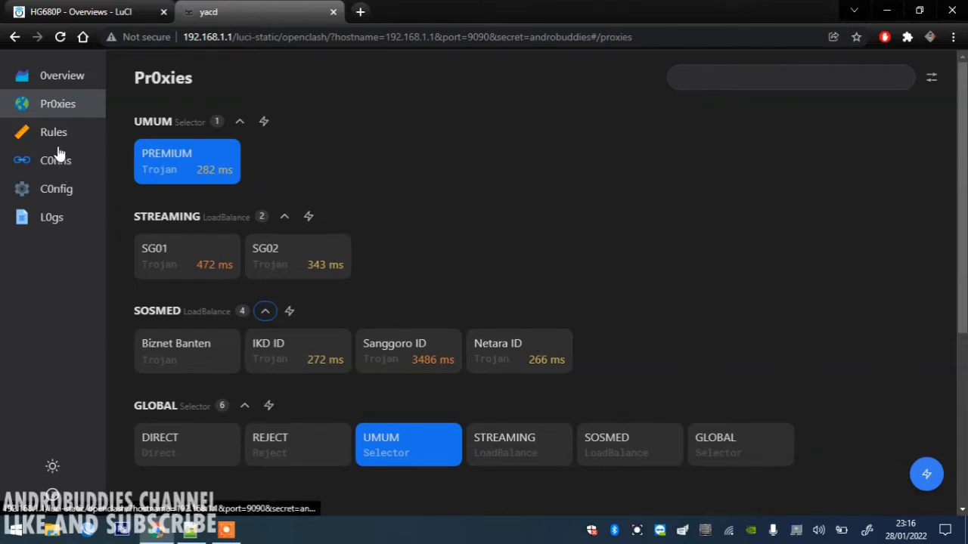
# - Examine the active connections list, comparing the hosts with the proxy chains they are routed through
pyautogui.click(62, 171)
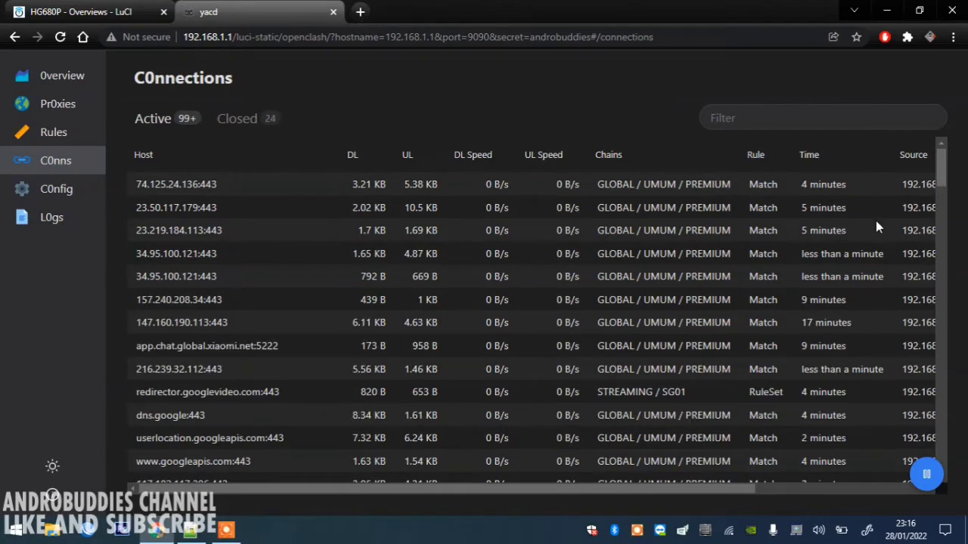
pyautogui.moveTo(943, 181); pyautogui.dragTo(946, 217)
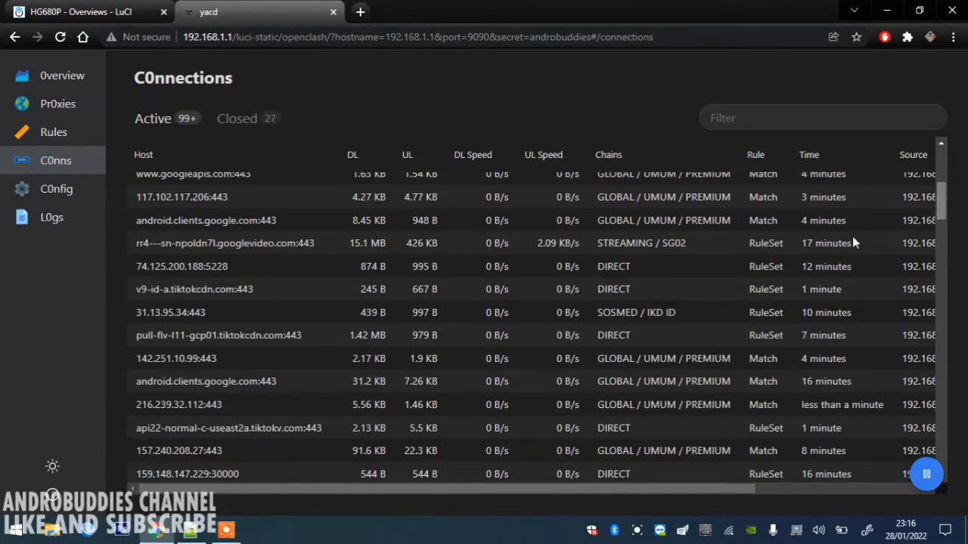
pyautogui.moveTo(261, 337); pyautogui.dragTo(225, 337)
pyautogui.click(228, 338)
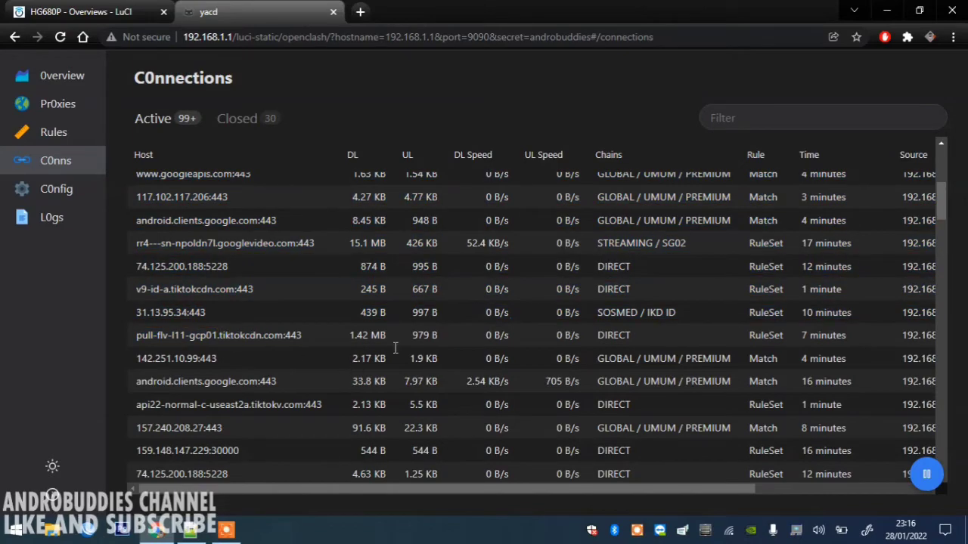
pyautogui.moveTo(597, 335); pyautogui.dragTo(643, 319)
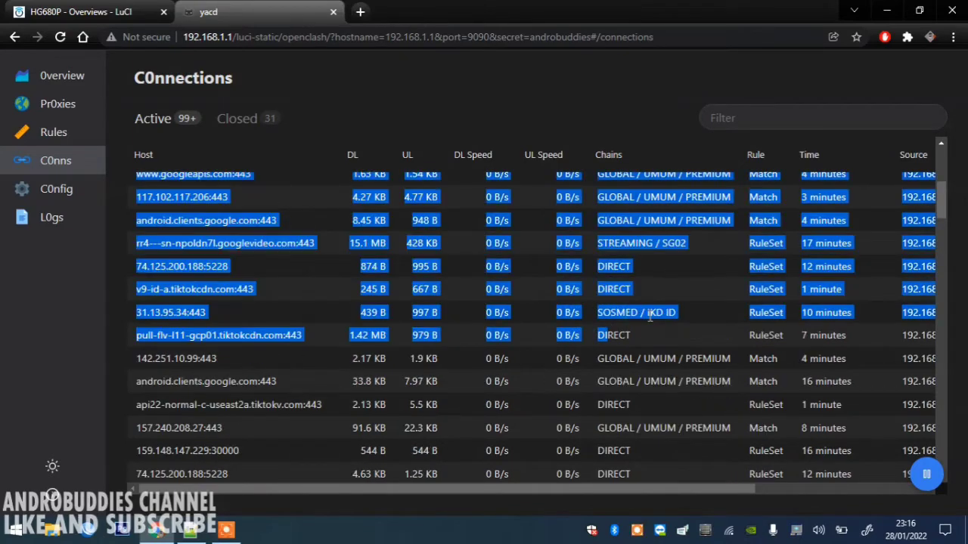
pyautogui.click(643, 322)
# - Filter the connections by DIRECT and examine which hosts bypass the proxy groups
pyautogui.click(788, 117)
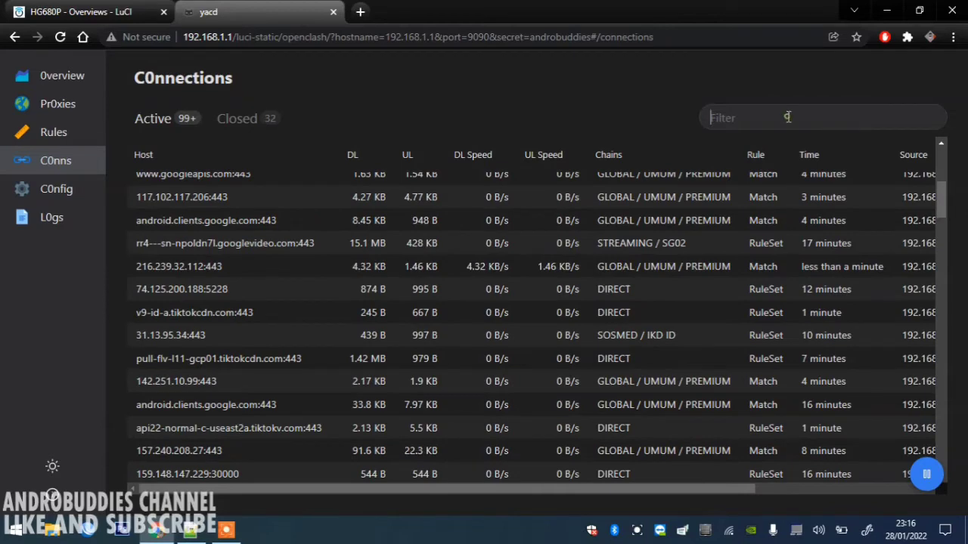
pyautogui.write('DIRECT')
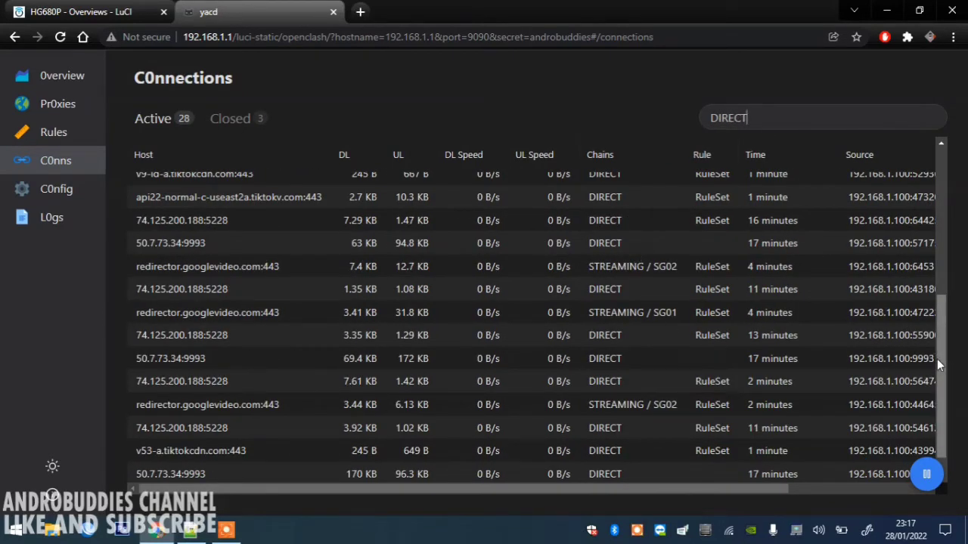
pyautogui.moveTo(941, 371); pyautogui.dragTo(934, 183)
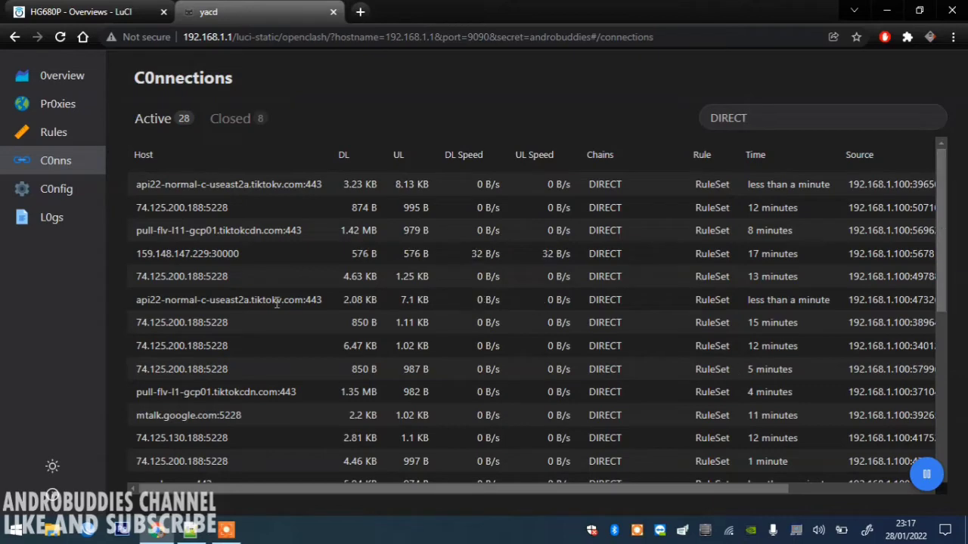
pyautogui.moveTo(230, 276); pyautogui.dragTo(211, 277)
pyautogui.click(317, 292)
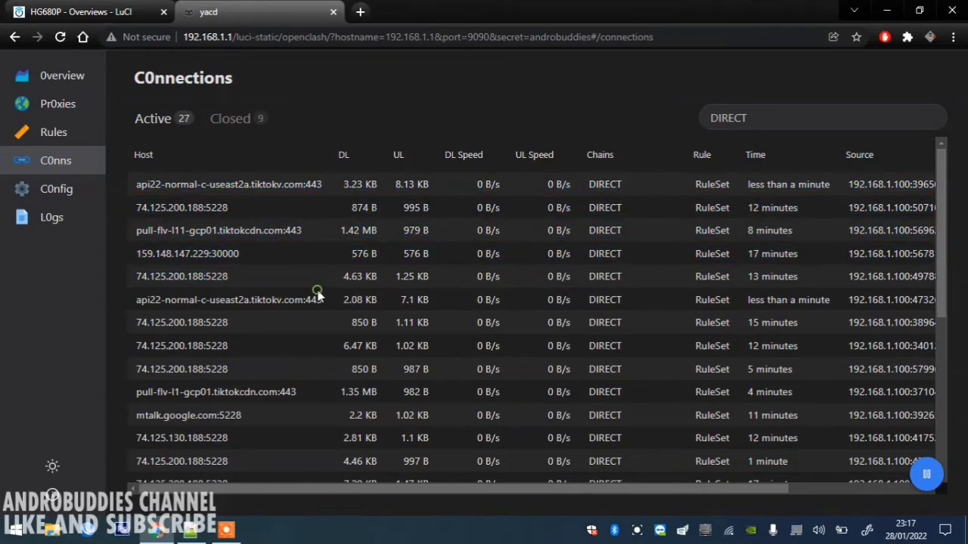
pyautogui.moveTo(942, 247); pyautogui.dragTo(924, 207)
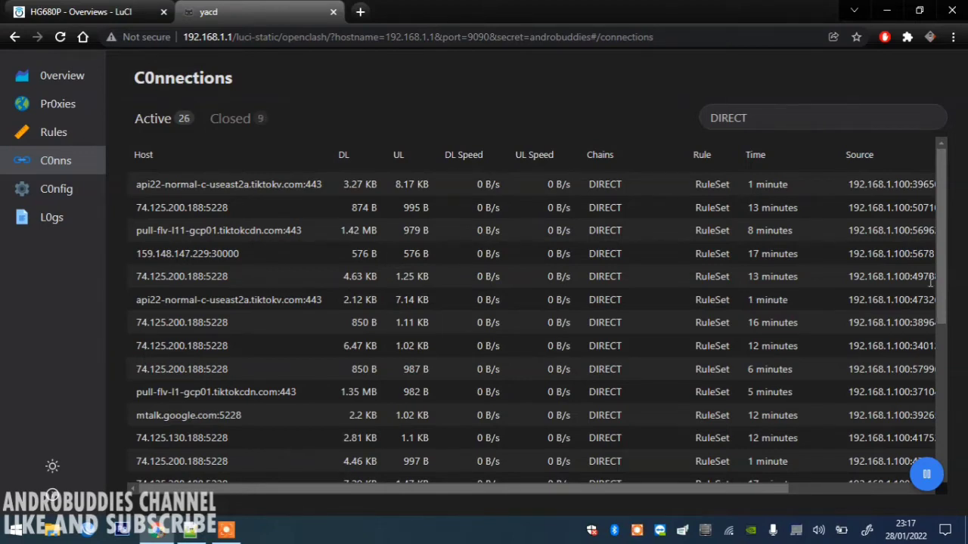
pyautogui.moveTo(937, 281)
pyautogui.mouseDown()
pyautogui.moveTo(941, 425)
pyautogui.moveTo(934, 263)
pyautogui.mouseUp()
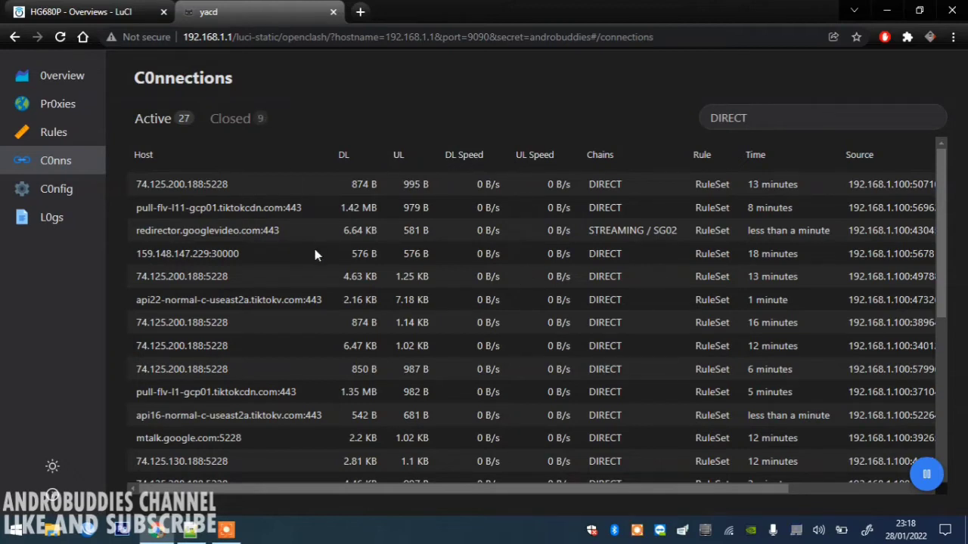
# - Filter the connections by "sTRE" to show the traffic routed through the STREAMING group
pyautogui.click(760, 118)
pyautogui.hotkey('ctrl', 'a')
pyautogui.write('s')
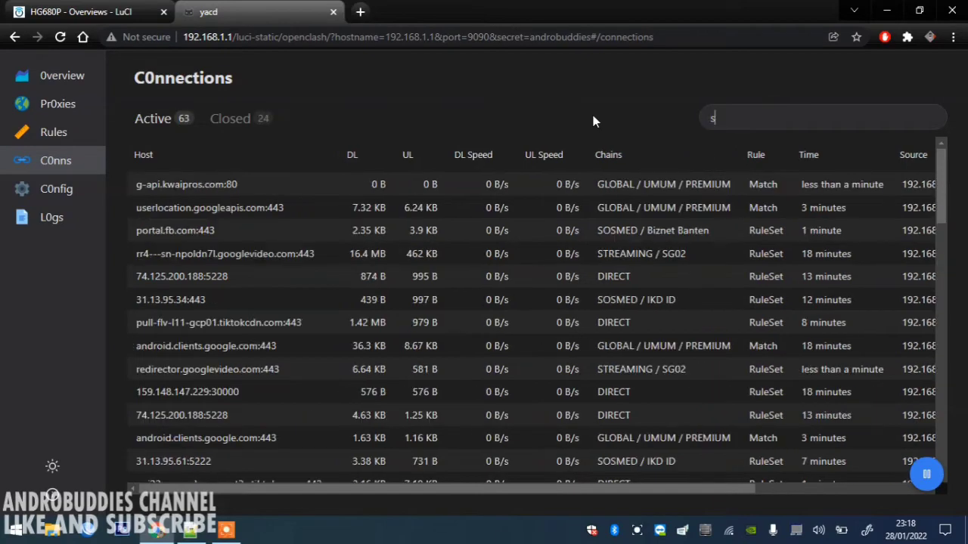
pyautogui.write('TRE')
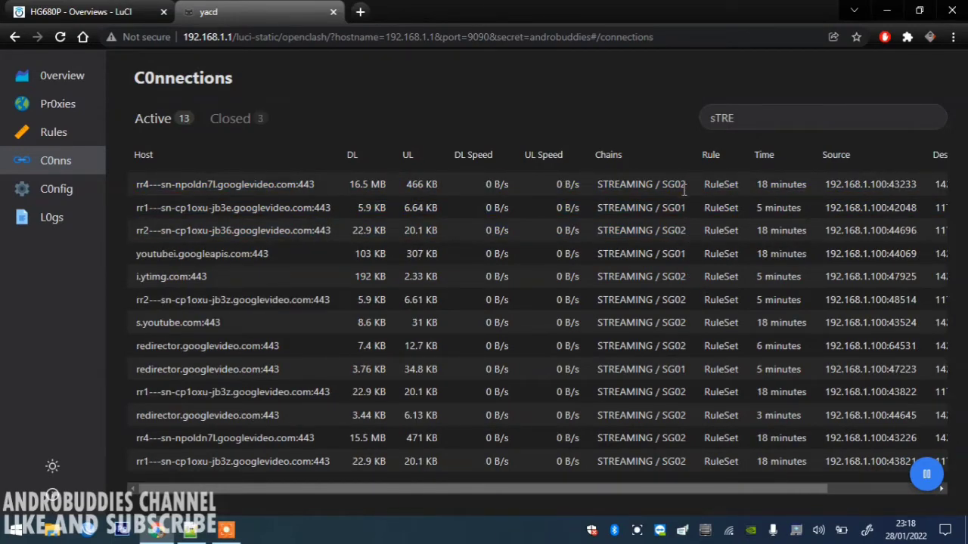
# - Filter the connections by "So" and examine the hosts and servers used by the SOSMED group
pyautogui.moveTo(750, 118); pyautogui.dragTo(677, 123)
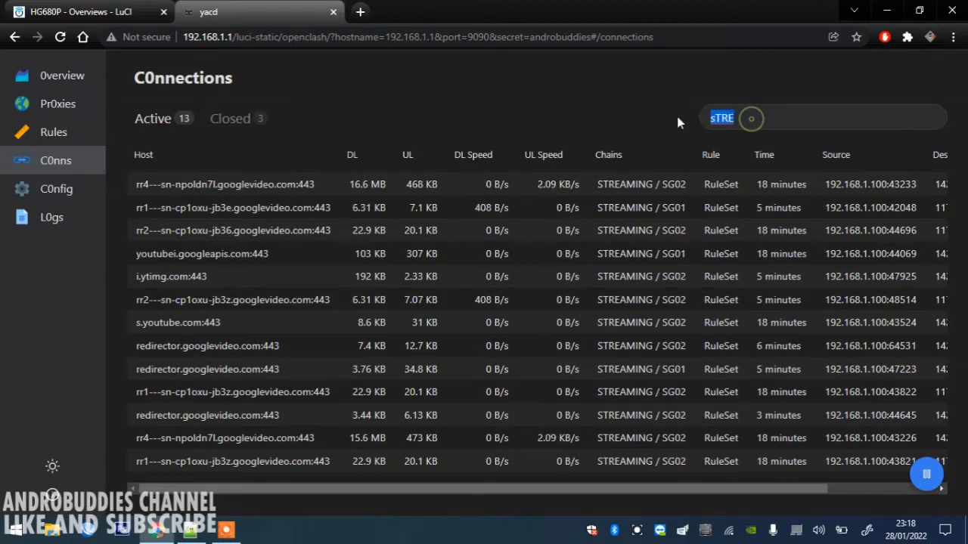
pyautogui.press('BackSpace')
pyautogui.write('S')
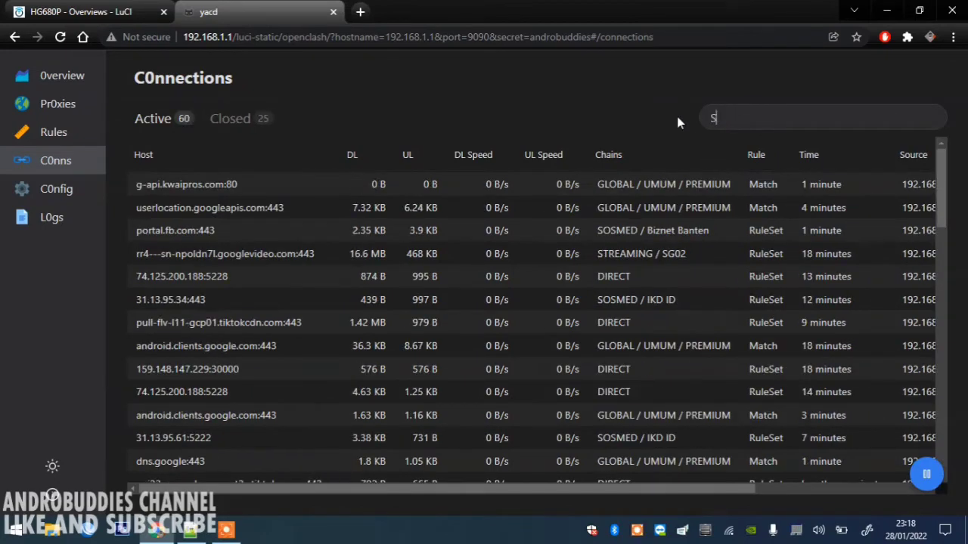
pyautogui.write('o')
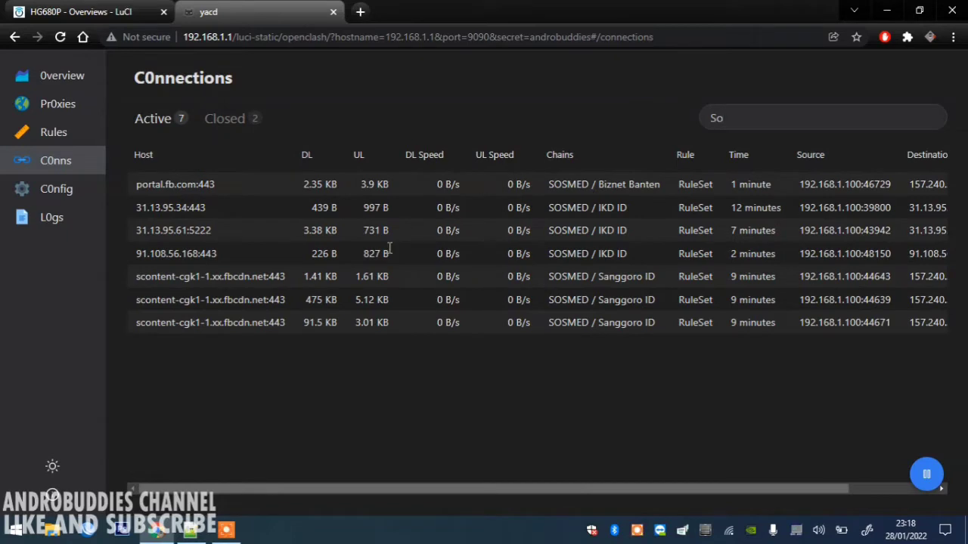
pyautogui.click(168, 185)
pyautogui.moveTo(661, 187); pyautogui.dragTo(613, 188)
# - Open the rules page and examine the Bundling rule provider
pyautogui.click(53, 133)
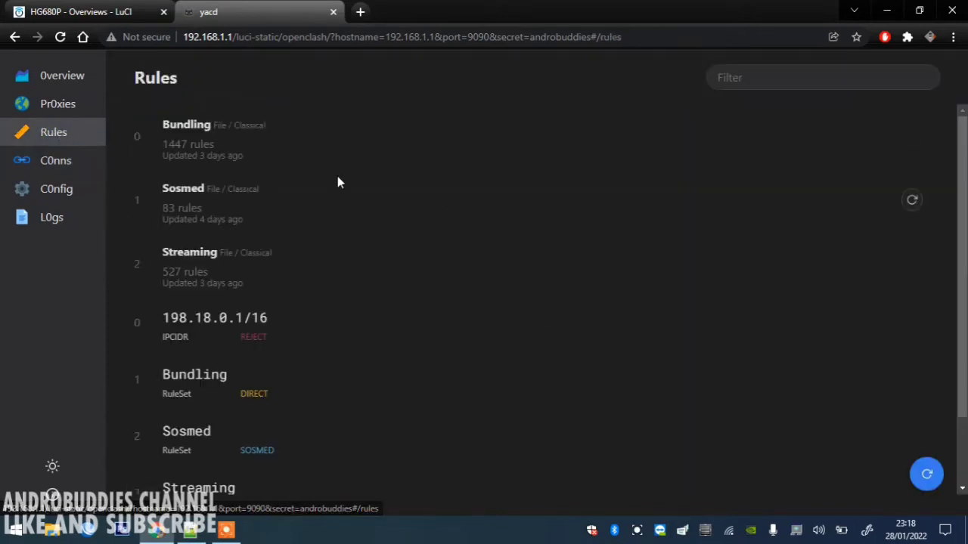
pyautogui.doubleClick(161, 128)
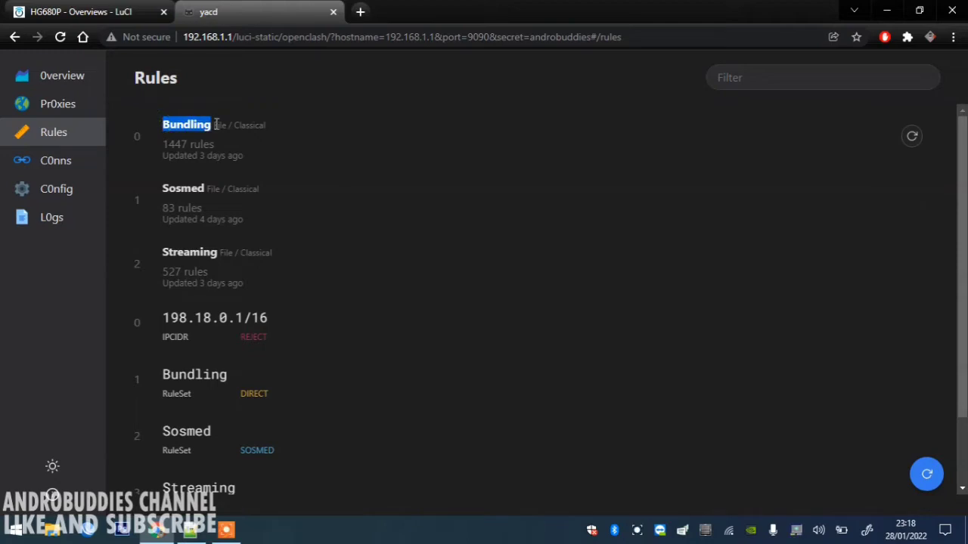
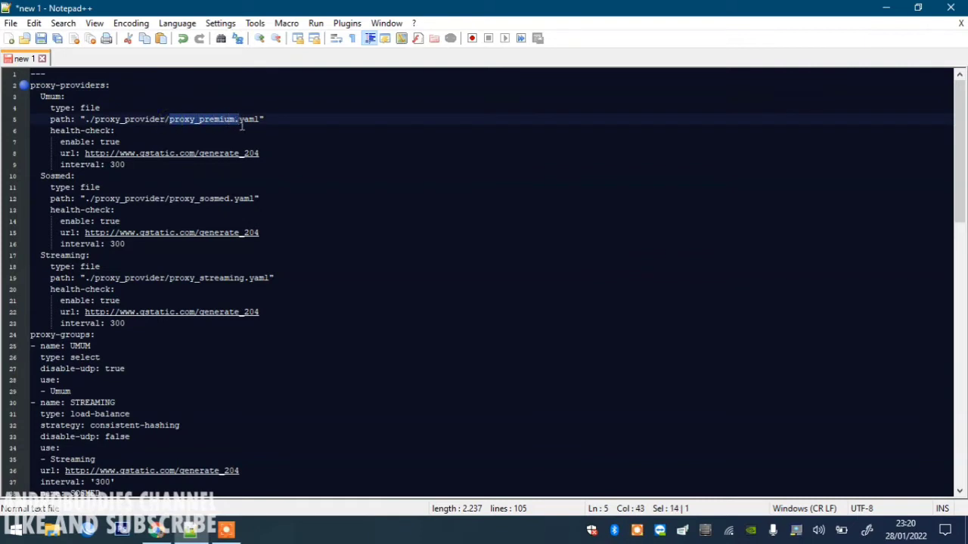
# - In the Notepad++ configuration, examine the Sosmed proxy provider's name, type and proxy_sosmed.yaml path
pyautogui.click(170, 199)
pyautogui.moveTo(170, 199); pyautogui.dragTo(234, 200)
pyautogui.click(41, 165)
pyautogui.doubleClick(55, 187)
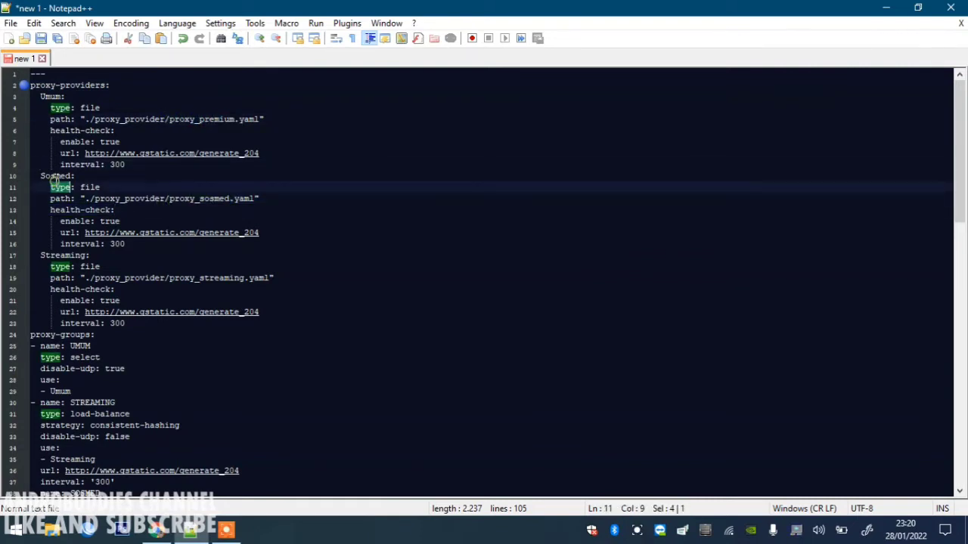
pyautogui.doubleClick(56, 176)
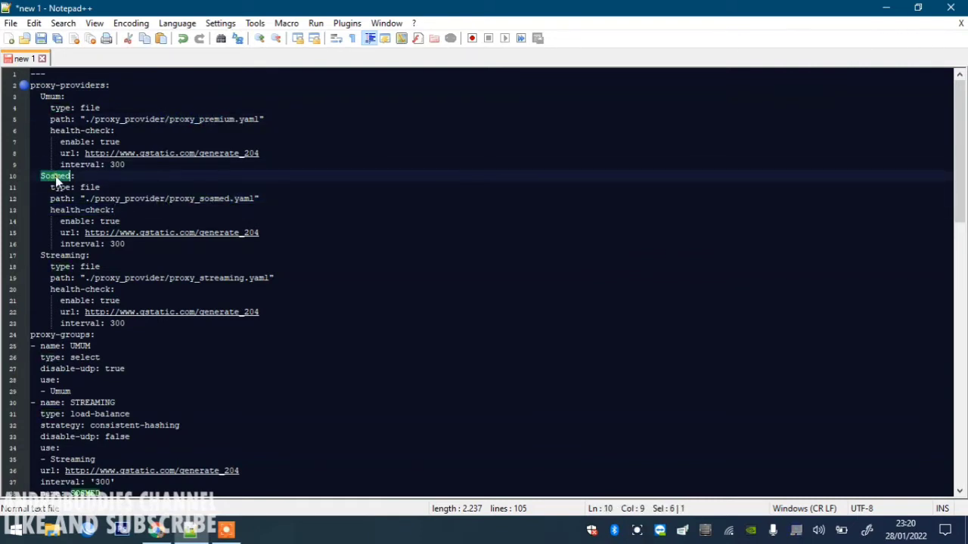
# - Examine the Streaming provider's name and proxy_streaming.yaml path, and compare them with the Sosmed provider's proxy_sosmed.yaml path
pyautogui.doubleClick(80, 257)
pyautogui.doubleClick(186, 279)
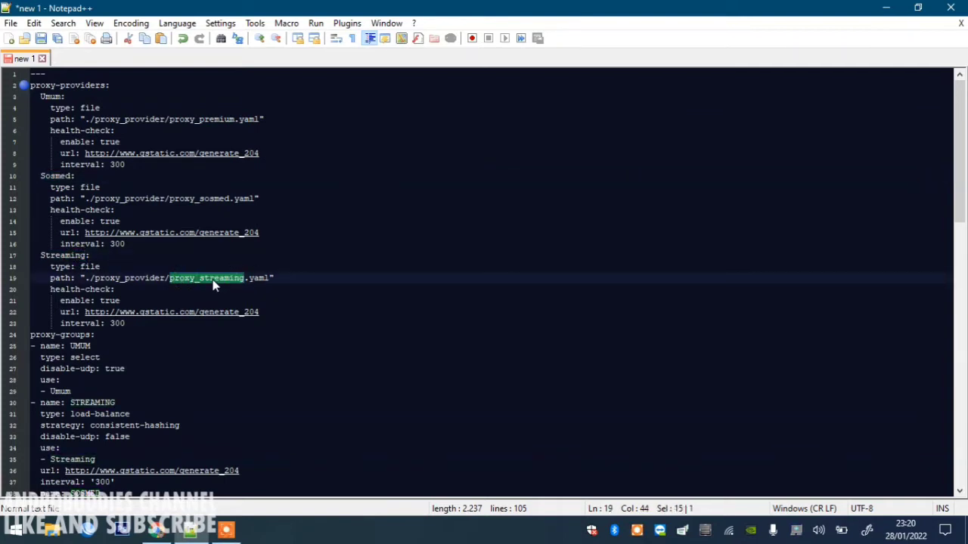
pyautogui.click(117, 86)
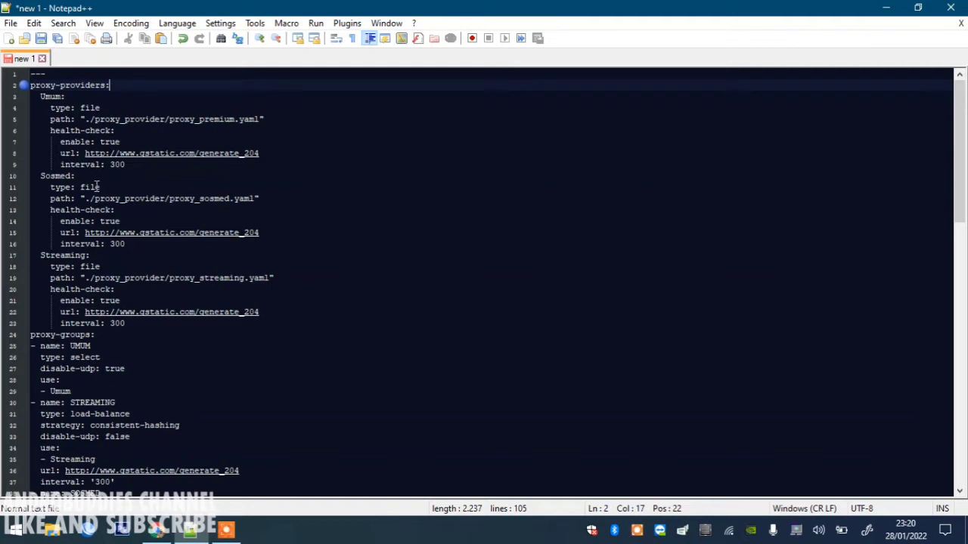
pyautogui.click(214, 199)
pyautogui.doubleClick(205, 199)
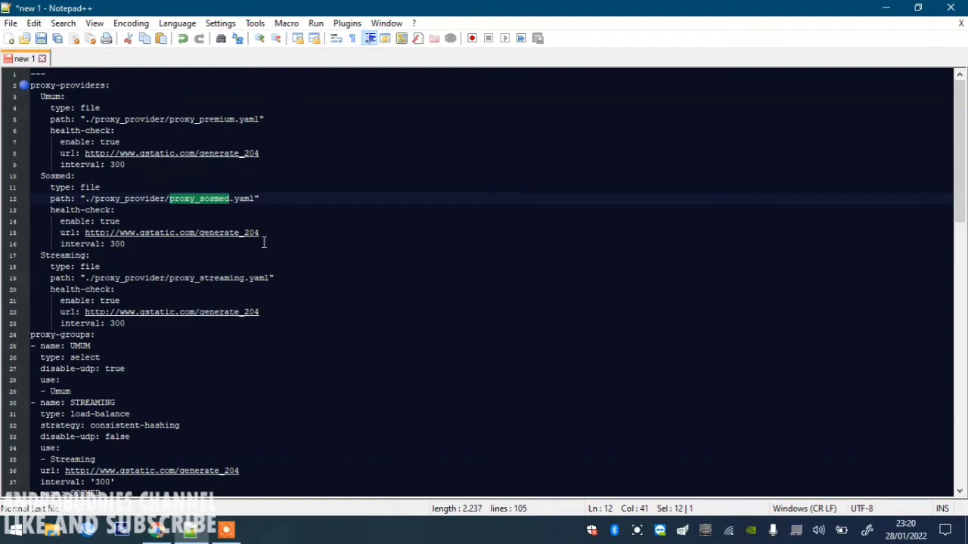
# - Examine the UMUM, STREAMING and SOSMED groups on the yacd proxies page in Chrome, and return to the configuration in Notepad++
pyautogui.scroll(-4, 965, 193)
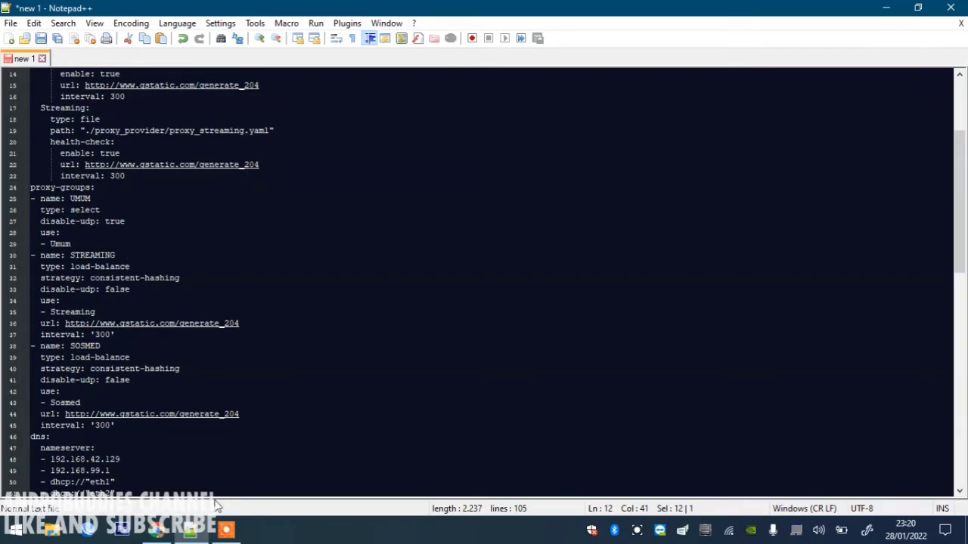
pyautogui.click(156, 530)
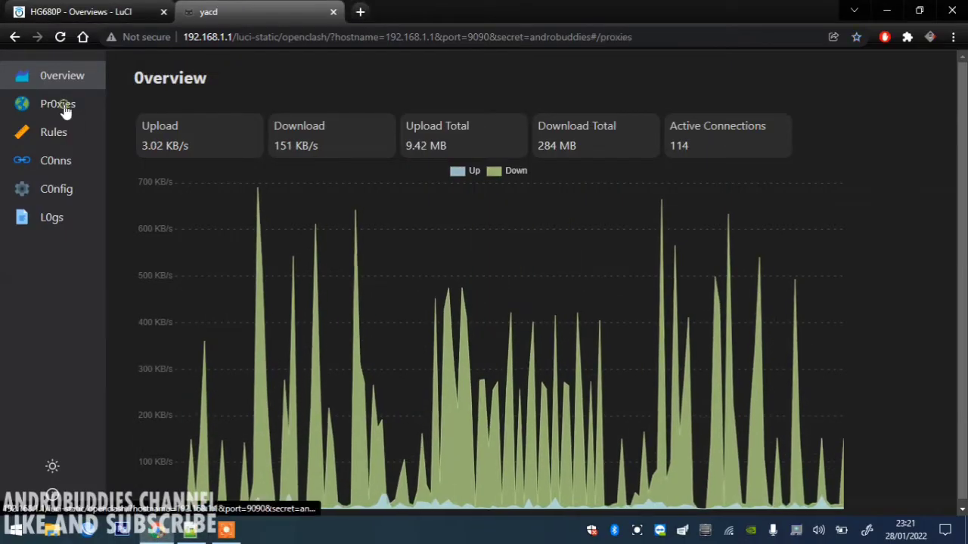
pyautogui.click(34, 109)
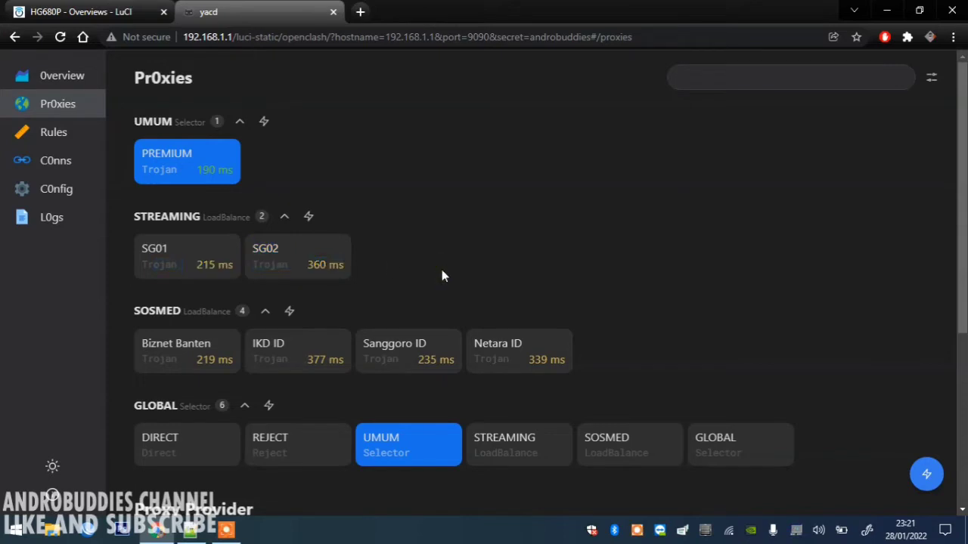
pyautogui.click(79, 11)
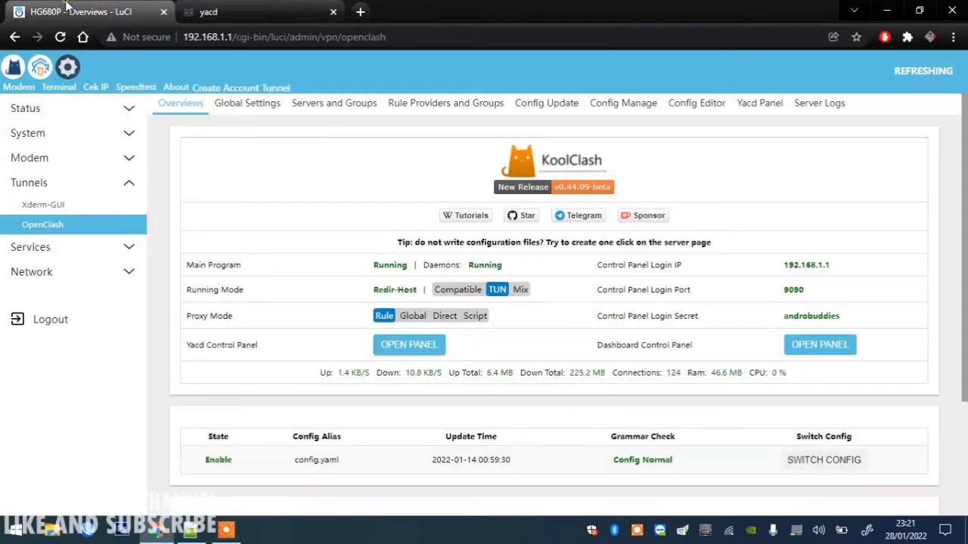
pyautogui.click(193, 528)
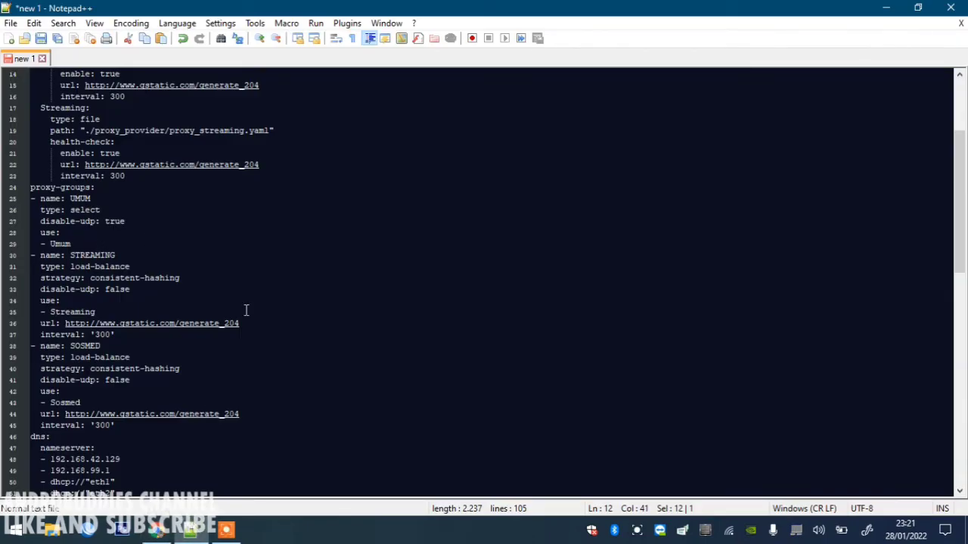
# - Compare the provider listed under "use" in the SOSMED proxy group with the Sosmed and Streaming names under proxy-providers
pyautogui.moveTo(959, 241); pyautogui.dragTo(961, 257)
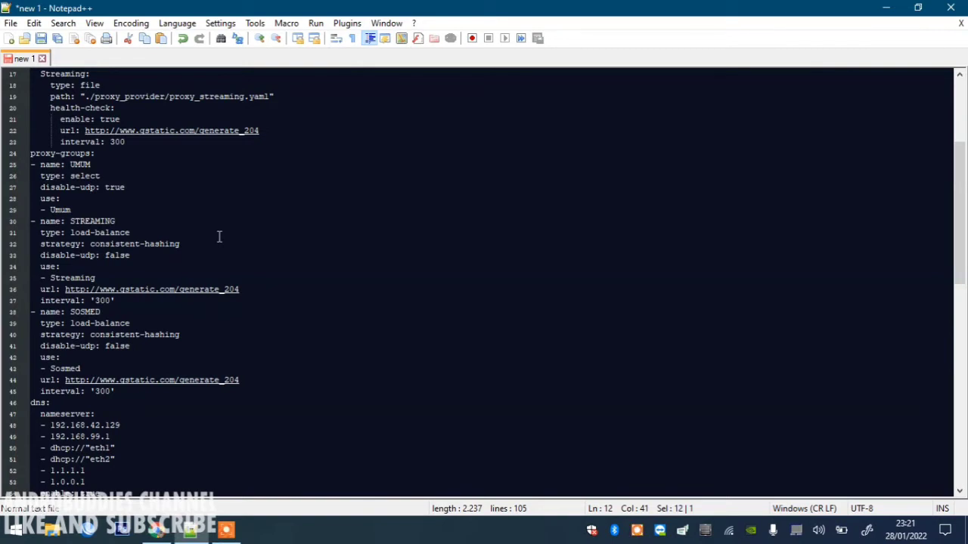
pyautogui.moveTo(960, 244); pyautogui.dragTo(963, 285)
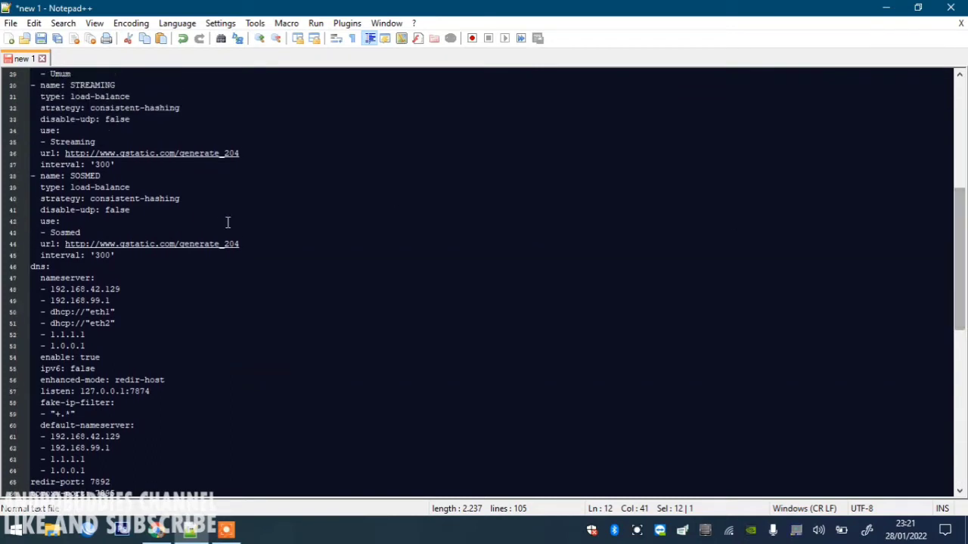
pyautogui.moveTo(129, 233); pyautogui.dragTo(38, 239)
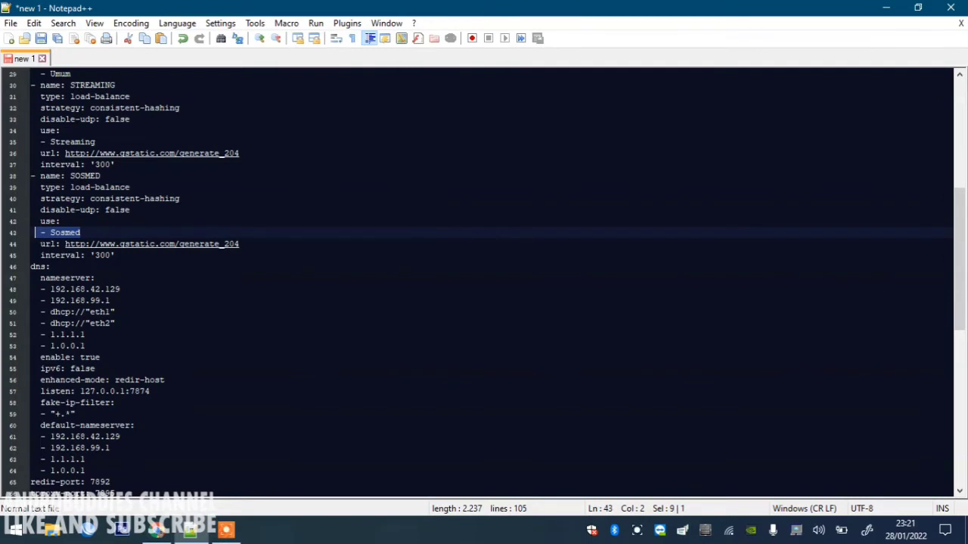
pyautogui.moveTo(960, 304); pyautogui.dragTo(955, 229)
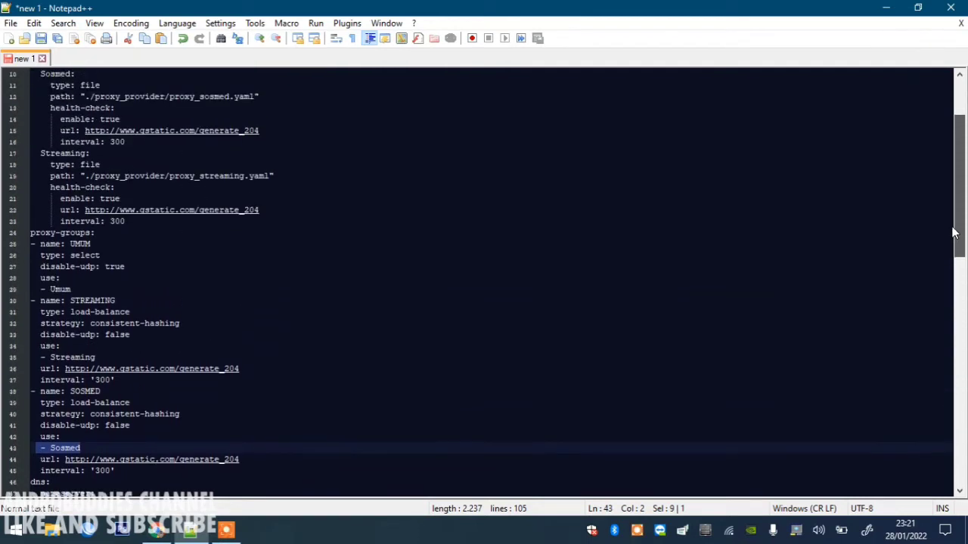
pyautogui.doubleClick(56, 73)
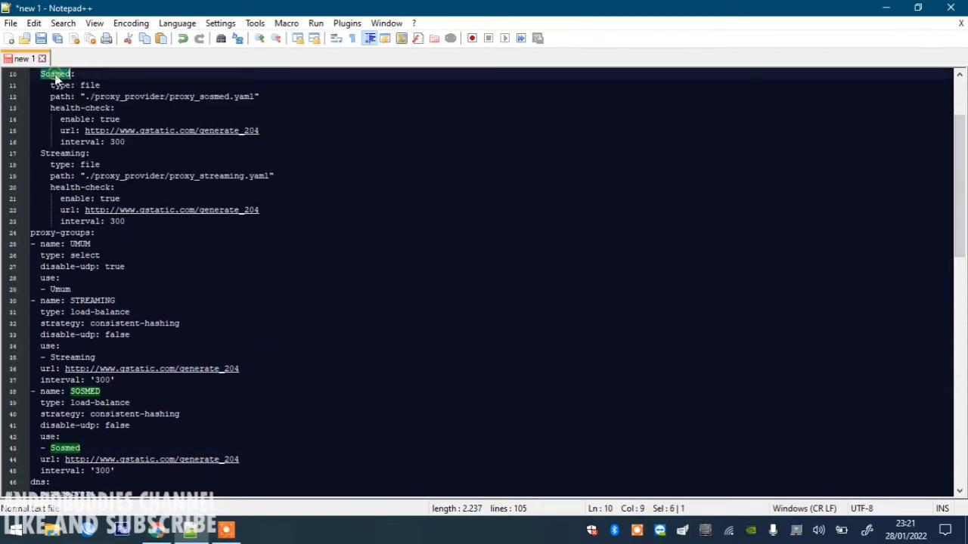
pyautogui.click(75, 447)
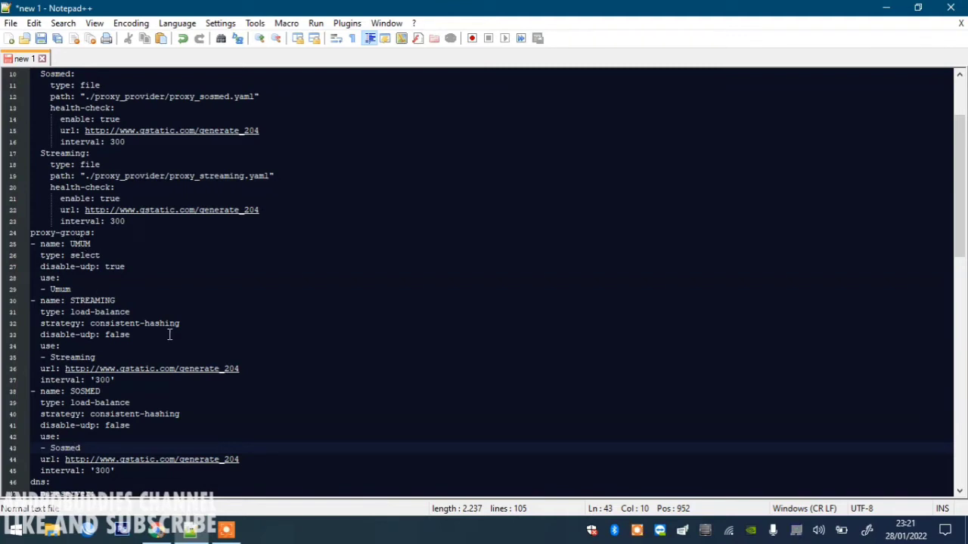
pyautogui.click(65, 153)
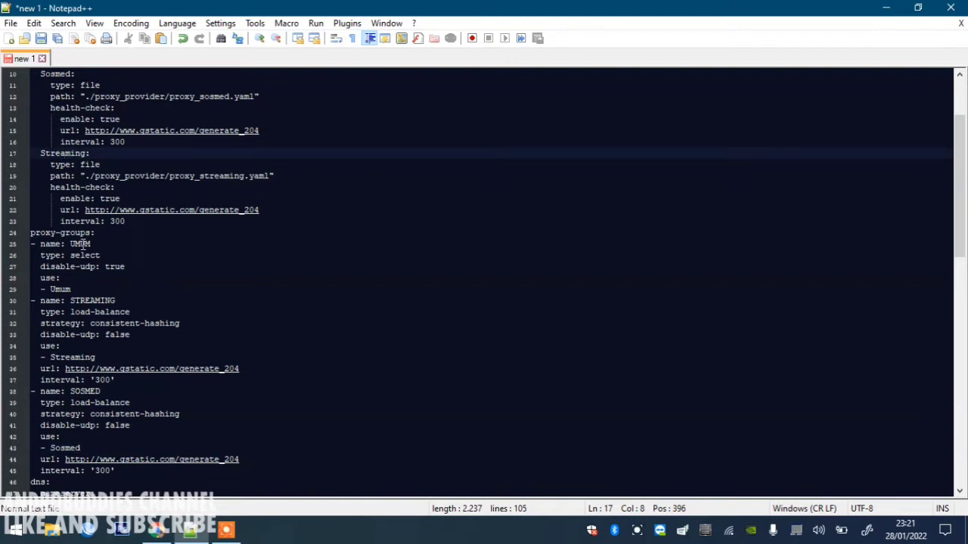
# - Examine the UMUM proxy group line by line and compare its "use" entry with the Umum name under proxy-providers
pyautogui.click(69, 243)
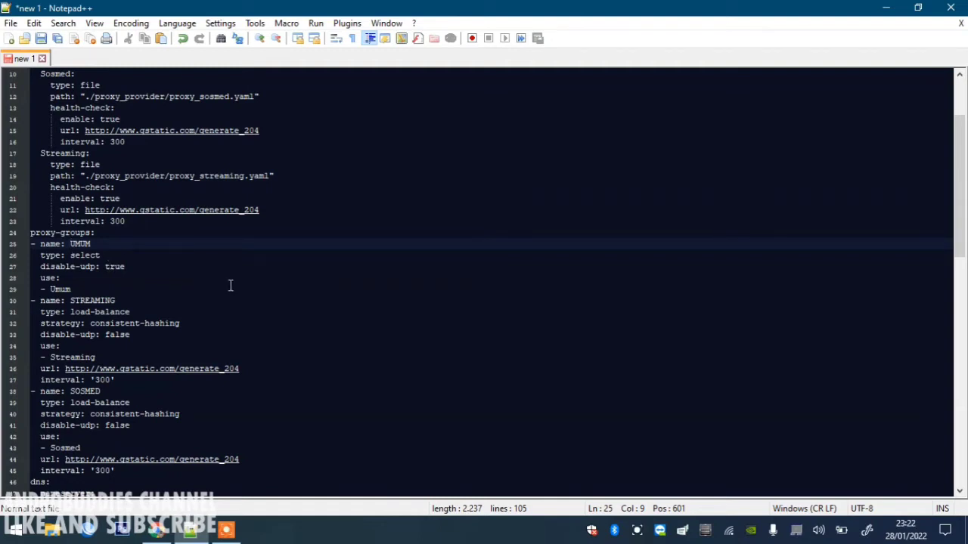
pyautogui.press('Down')
pyautogui.press('Down')
pyautogui.press('Down')
pyautogui.press('Down')
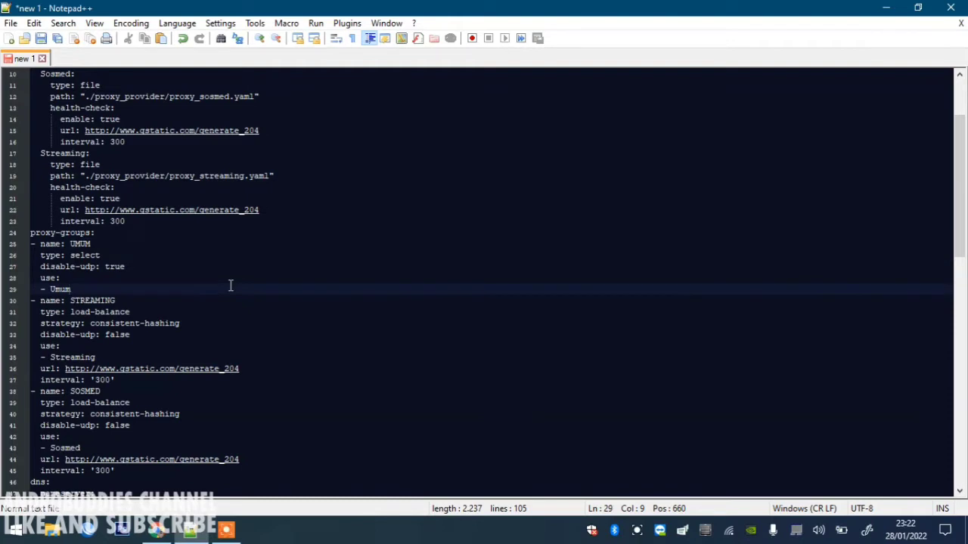
pyautogui.doubleClick(50, 278)
pyautogui.click(58, 287)
pyautogui.doubleClick(58, 288)
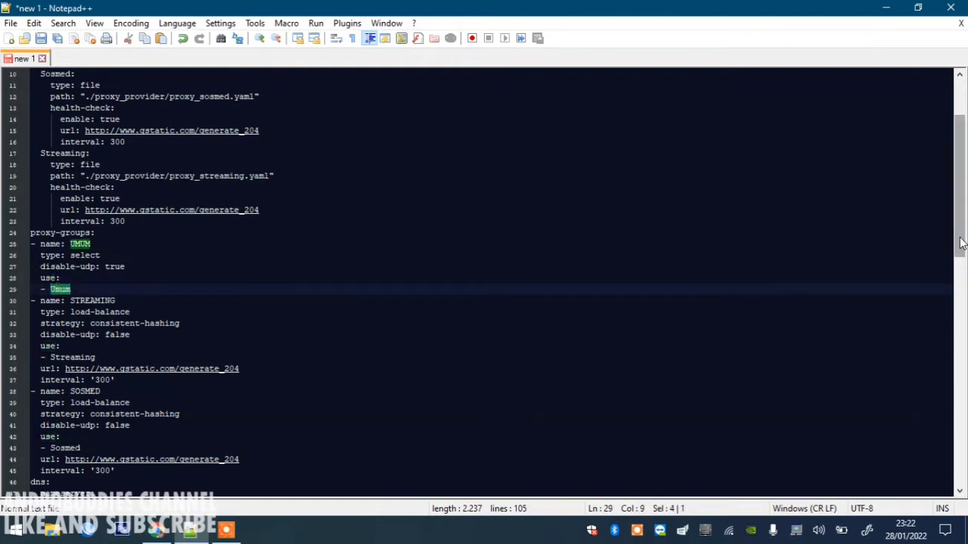
pyautogui.moveTo(962, 243); pyautogui.dragTo(961, 210)
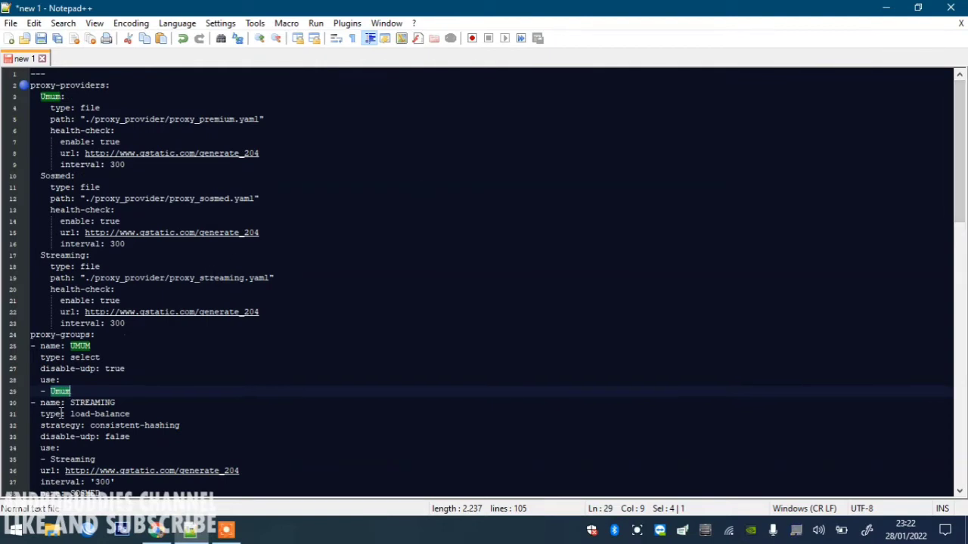
pyautogui.click(65, 391)
pyautogui.click(50, 96)
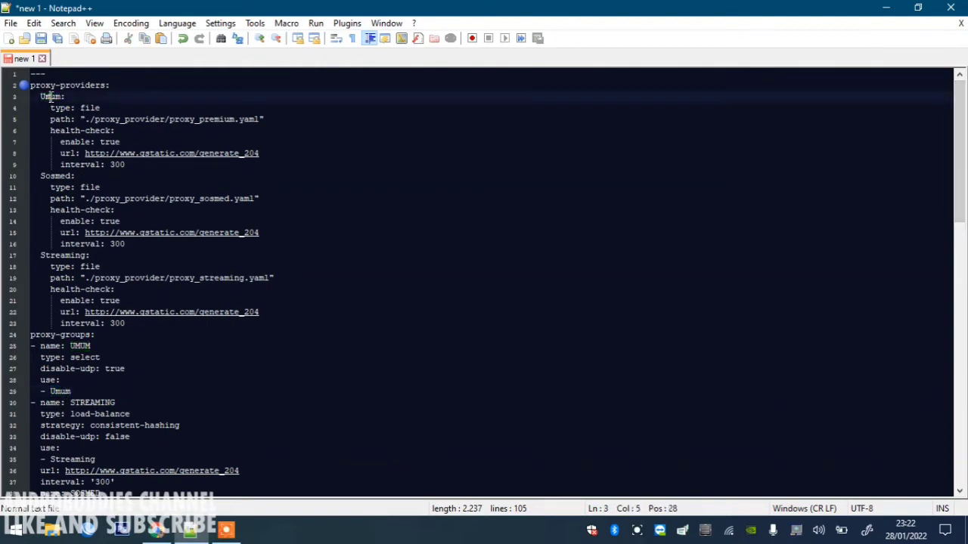
# - Highlight the Bundling entry under rule-providers, including its rule_direct.yaml path, and check the OpenClash overview in Chrome before returning to Notepad++
pyautogui.moveTo(958, 196); pyautogui.dragTo(959, 461)
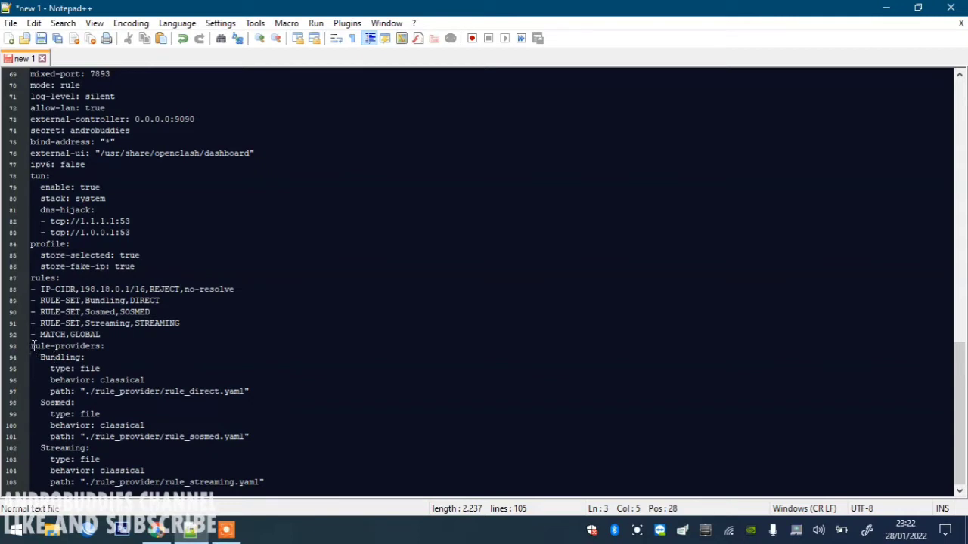
pyautogui.moveTo(32, 347); pyautogui.dragTo(270, 393)
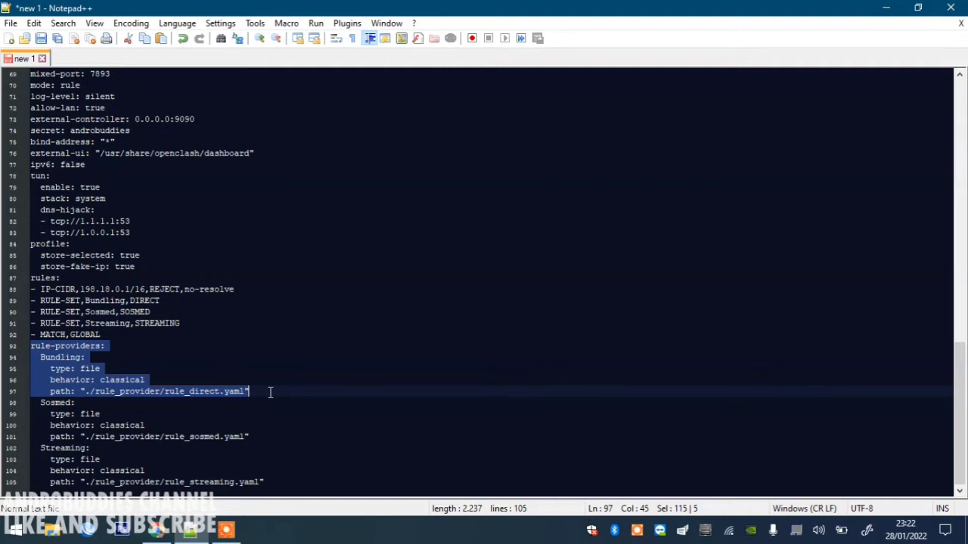
pyautogui.click(170, 537)
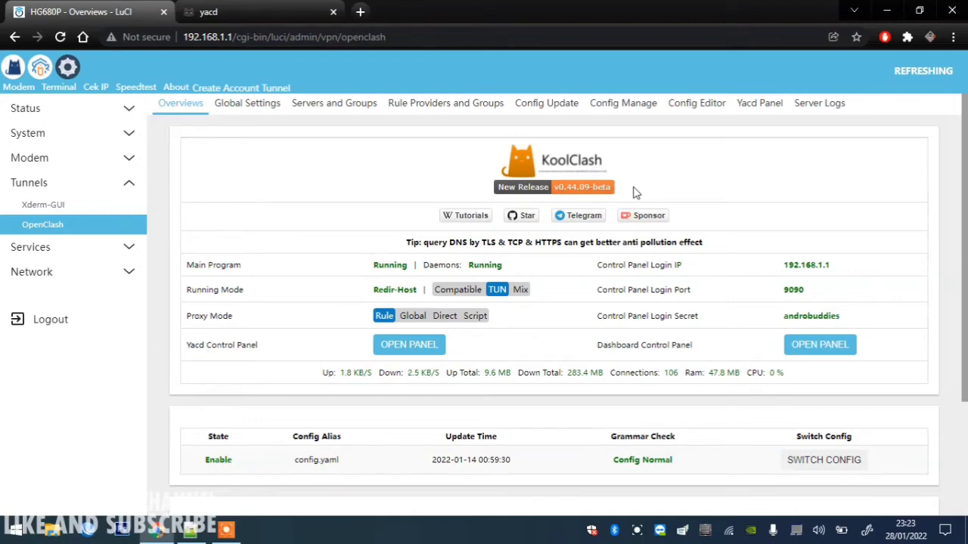
pyautogui.click(199, 532)
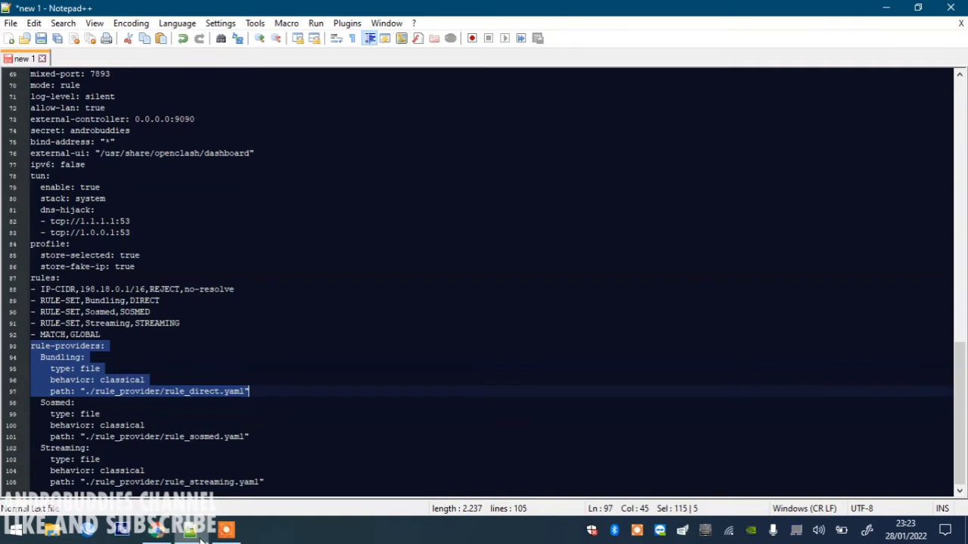
# - Examine the nameserver entries in the dns section, from the local gateway and dhcp lines through 1.1.1.1 and 1.0.0.1
pyautogui.moveTo(964, 376); pyautogui.dragTo(964, 311)
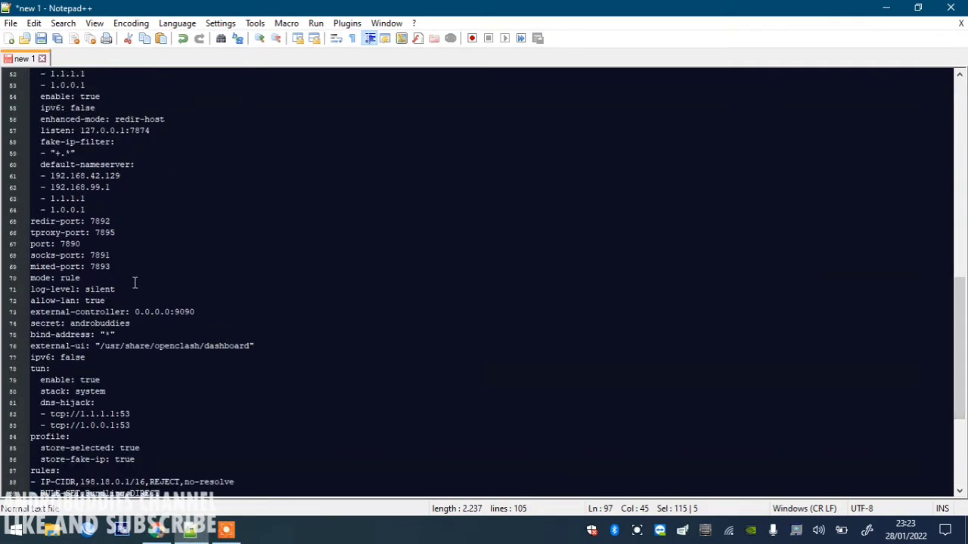
pyautogui.moveTo(965, 306); pyautogui.dragTo(959, 266)
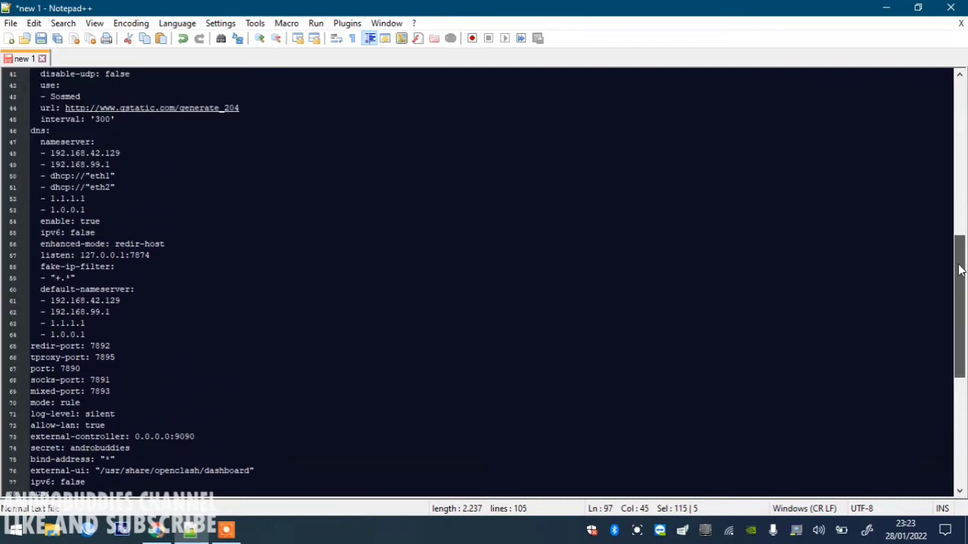
pyautogui.moveTo(133, 184); pyautogui.dragTo(26, 153)
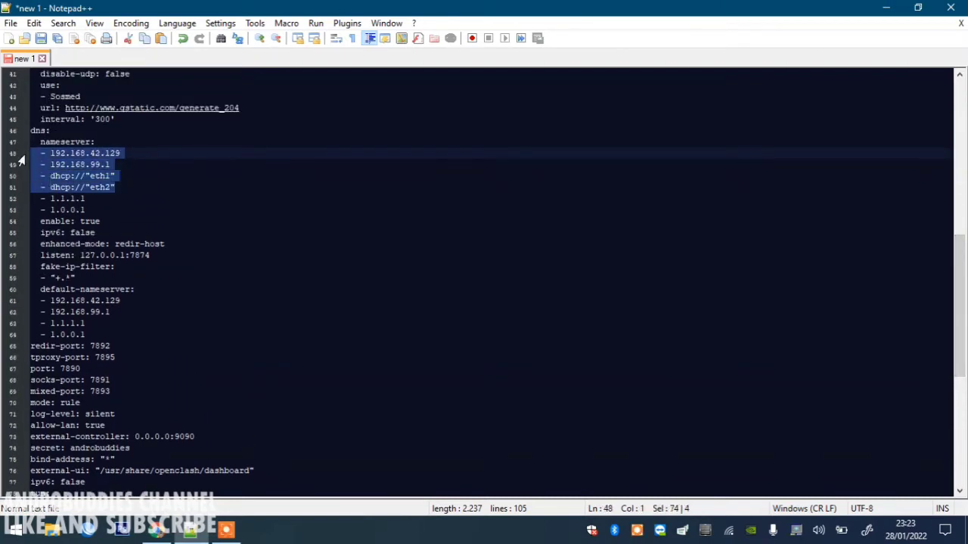
pyautogui.doubleClick(84, 198)
pyautogui.moveTo(73, 199); pyautogui.dragTo(97, 205)
pyautogui.click(86, 210)
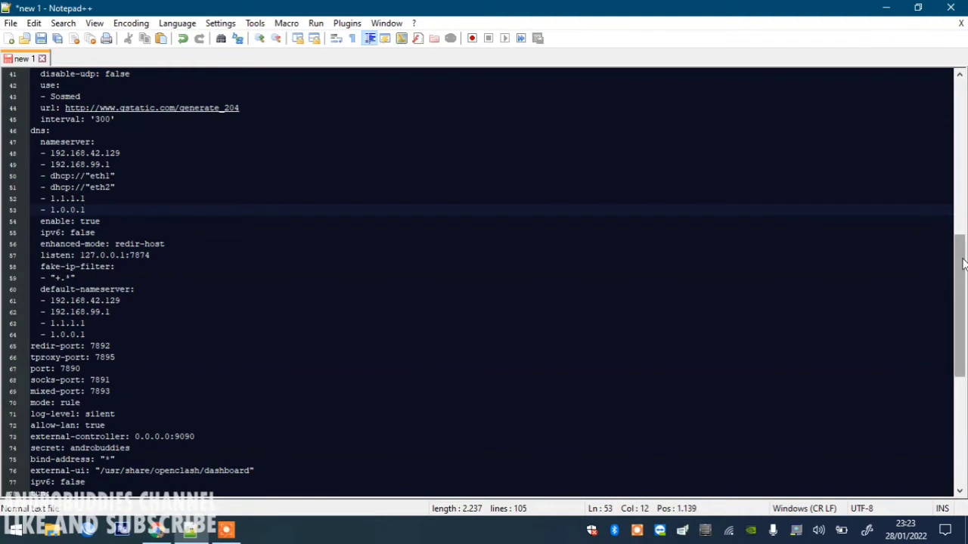
# - Compare the Bundling rule provider with the RULE-SET,Bundling,DIRECT rule and highlight its DIRECT target
pyautogui.moveTo(963, 264); pyautogui.dragTo(964, 371)
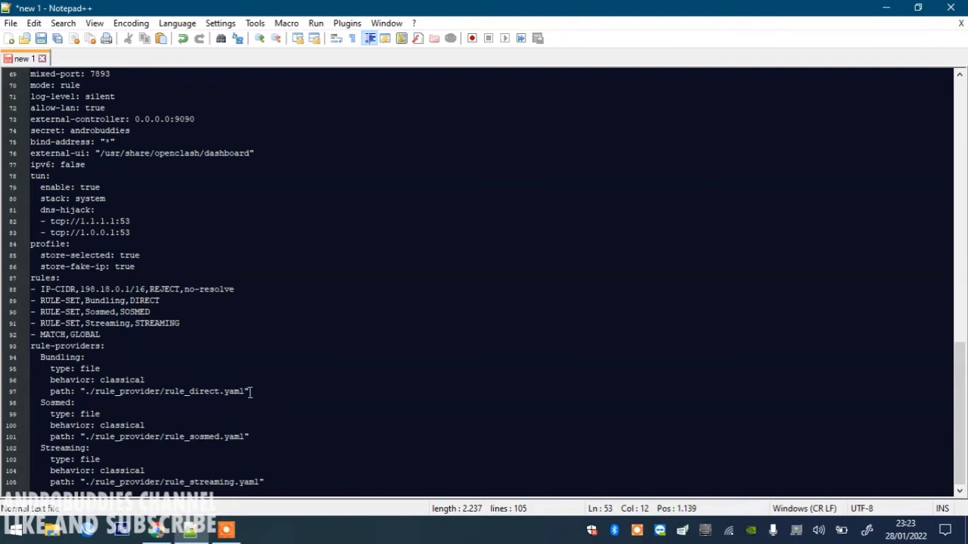
pyautogui.moveTo(249, 391); pyautogui.dragTo(24, 347)
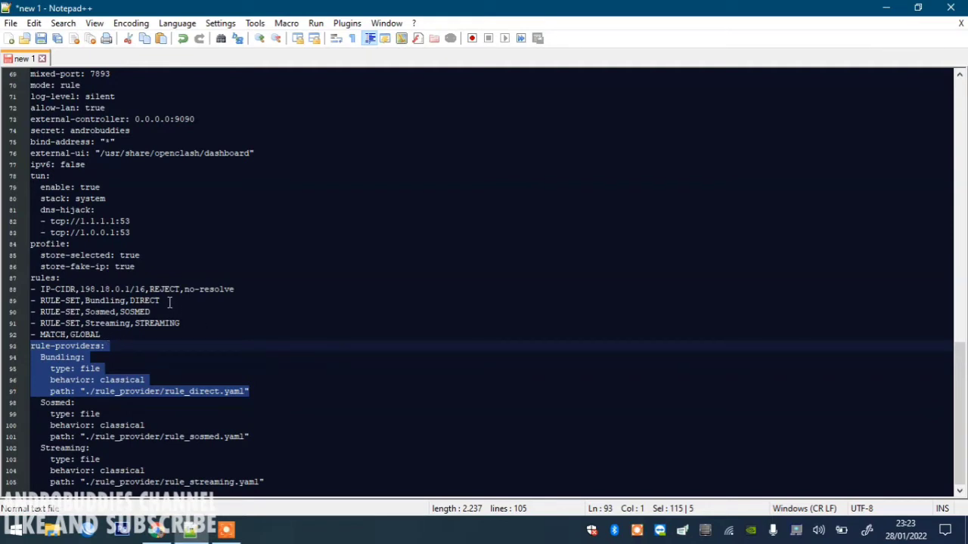
pyautogui.moveTo(169, 302); pyautogui.dragTo(21, 305)
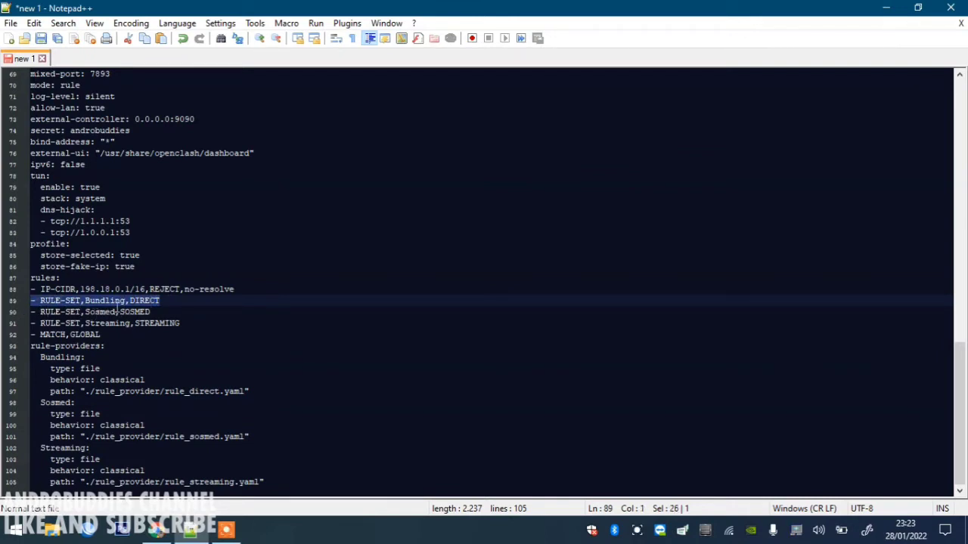
pyautogui.click(139, 300)
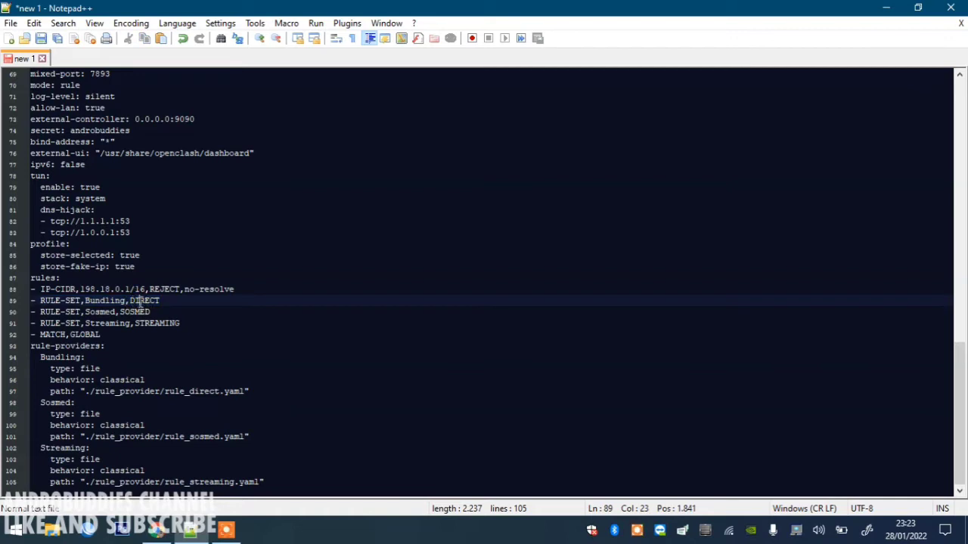
pyautogui.doubleClick(139, 300)
# - Switch to Chrome and open OpenClash's Config Editor to view the proxy_provider and rule_provider folders in its file manager
pyautogui.click(158, 533)
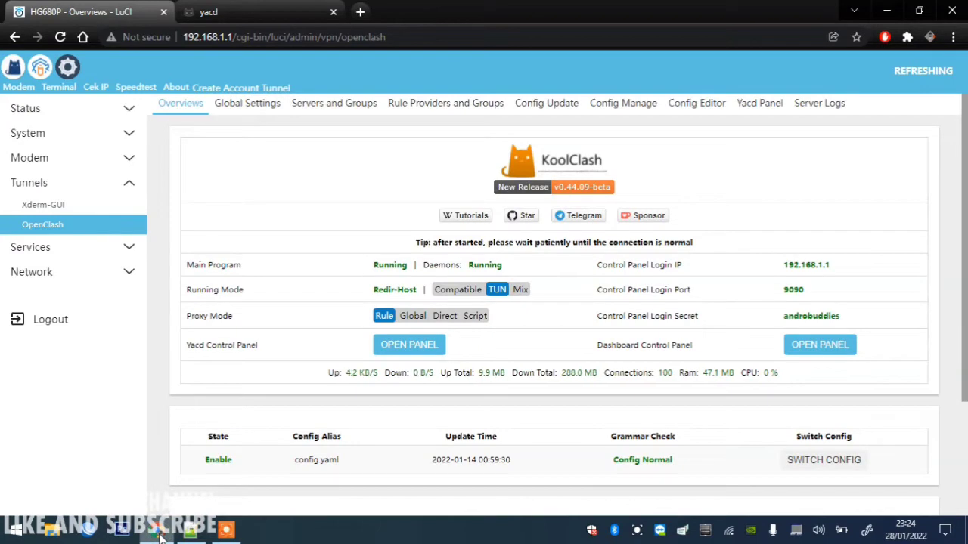
pyautogui.click(696, 108)
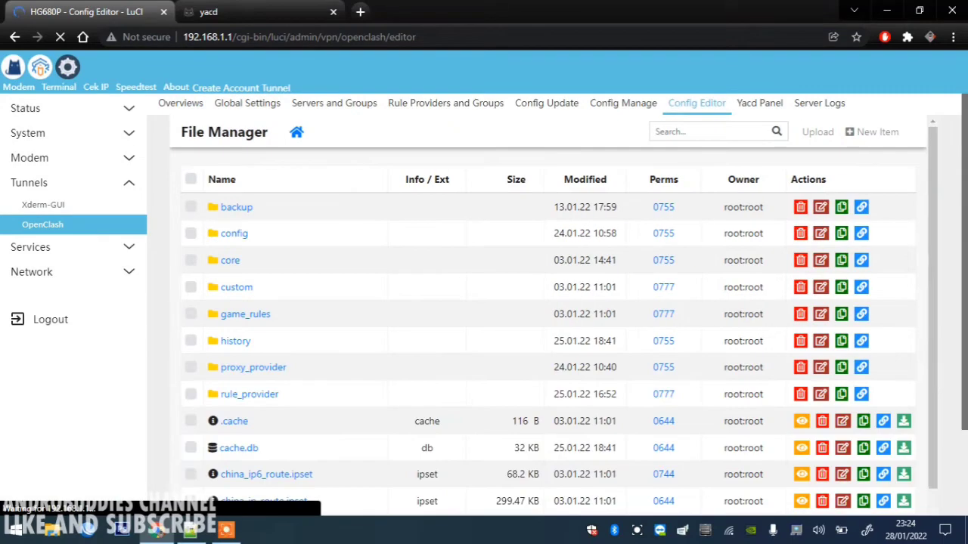
pyautogui.moveTo(964, 206); pyautogui.dragTo(964, 231)
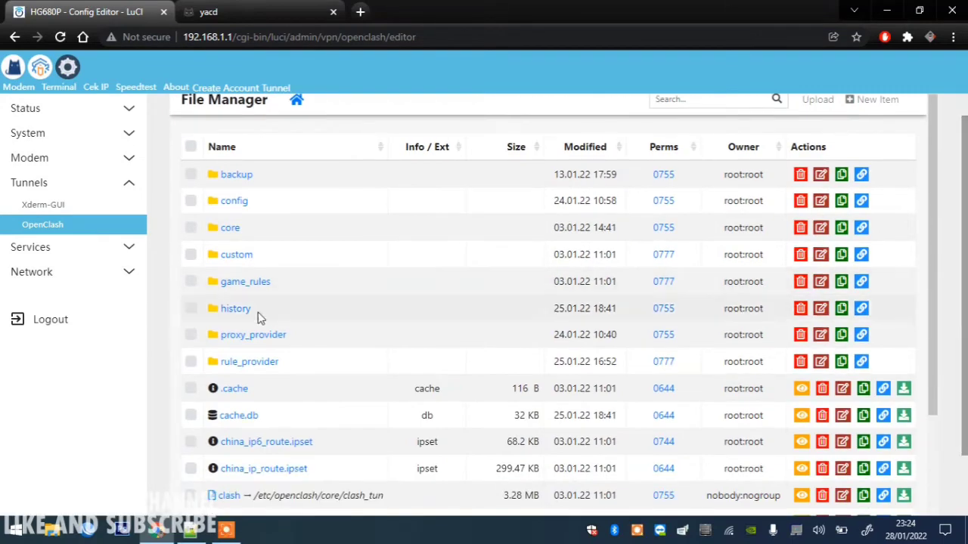
# - Open the rule_provider folder, then switch to Notepad++ and highlight the Bundling provider name and its rule_direct path
pyautogui.click(257, 366)
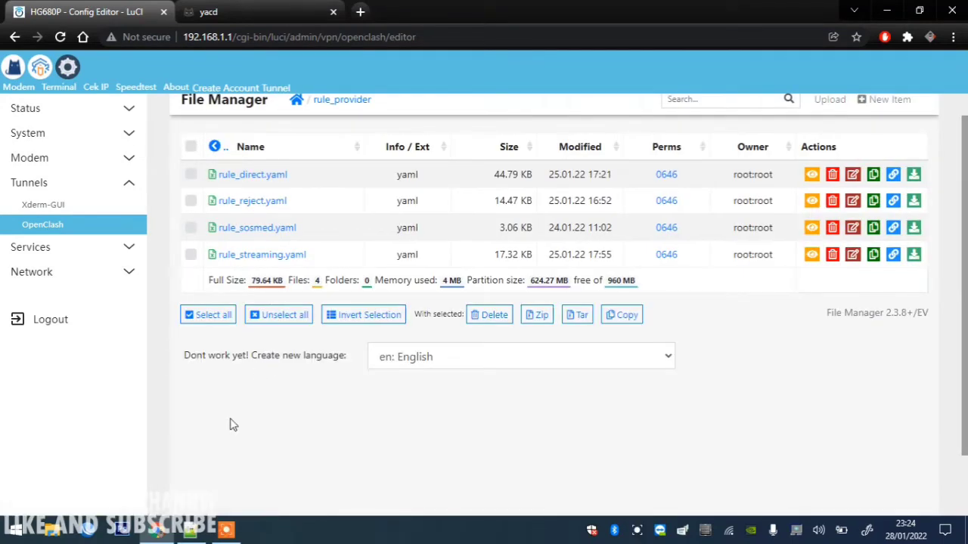
pyautogui.click(192, 529)
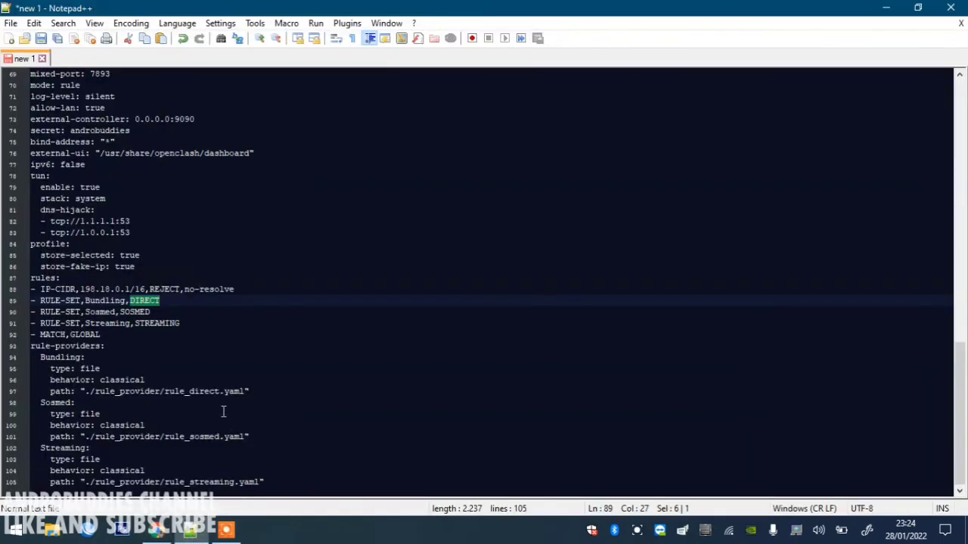
pyautogui.moveTo(208, 380); pyautogui.dragTo(205, 388)
pyautogui.click(199, 391)
pyautogui.doubleClick(198, 391)
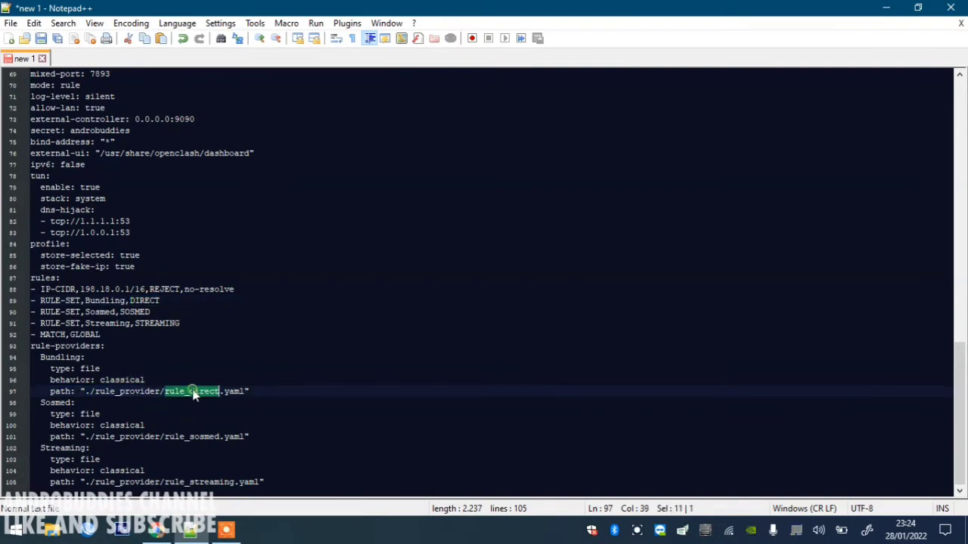
pyautogui.doubleClick(75, 357)
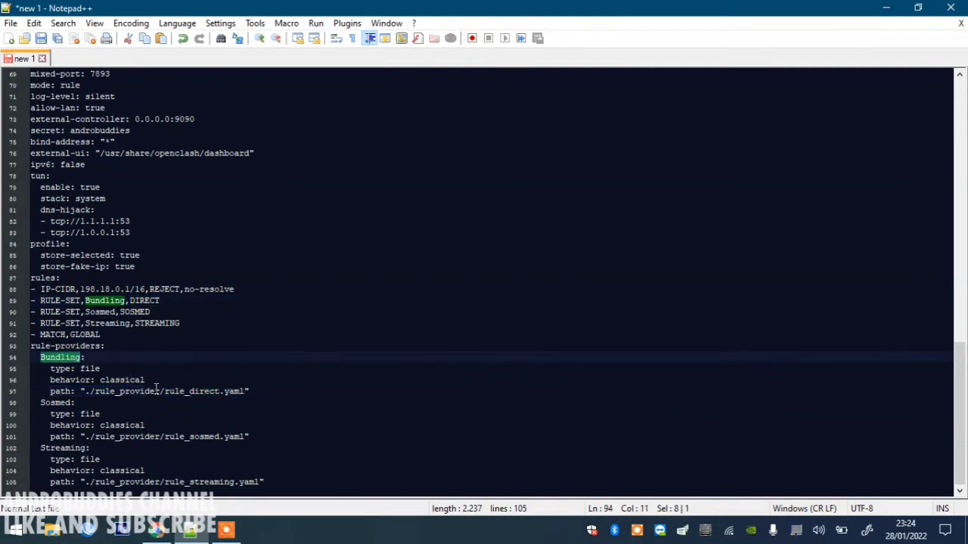
pyautogui.doubleClick(195, 392)
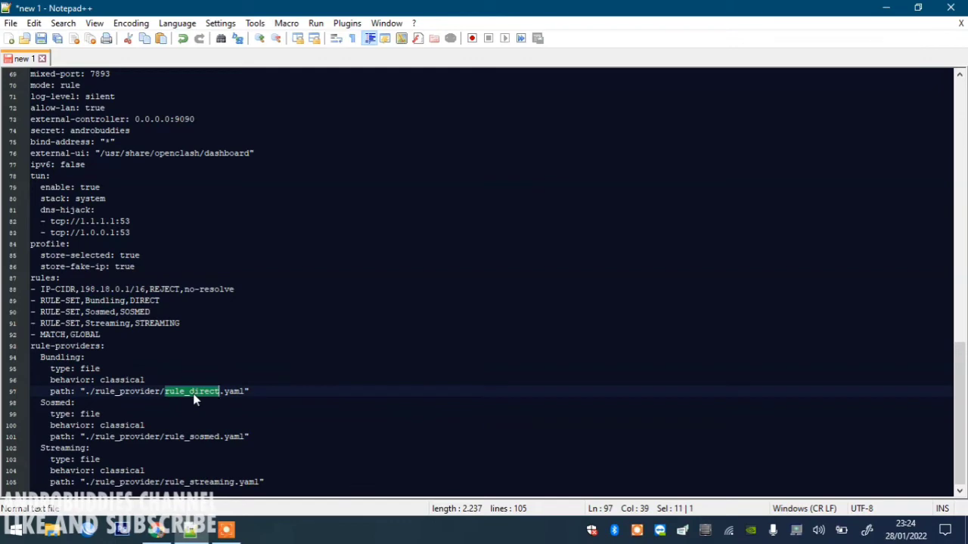
# - Switch to Chrome, open rule_direct.yaml in the rule_provider folder and examine its TikTok and PUBG entries
pyautogui.click(156, 529)
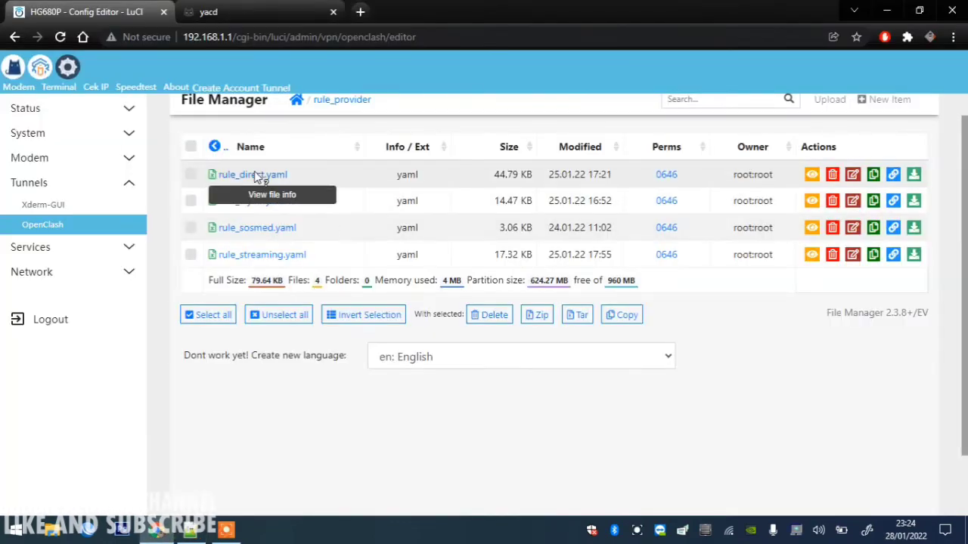
pyautogui.click(254, 174)
pyautogui.scroll(-2, 836, 253)
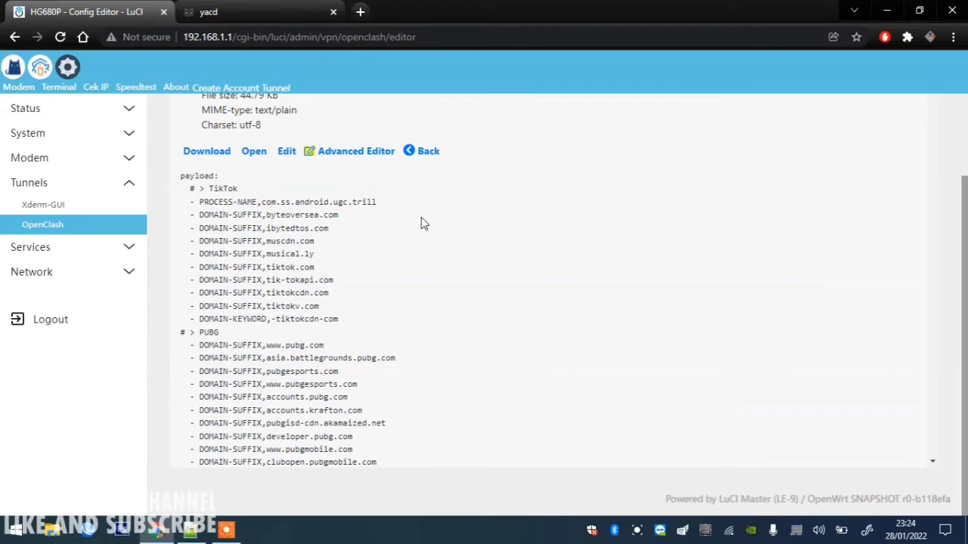
pyautogui.scroll(-4, 293, 304)
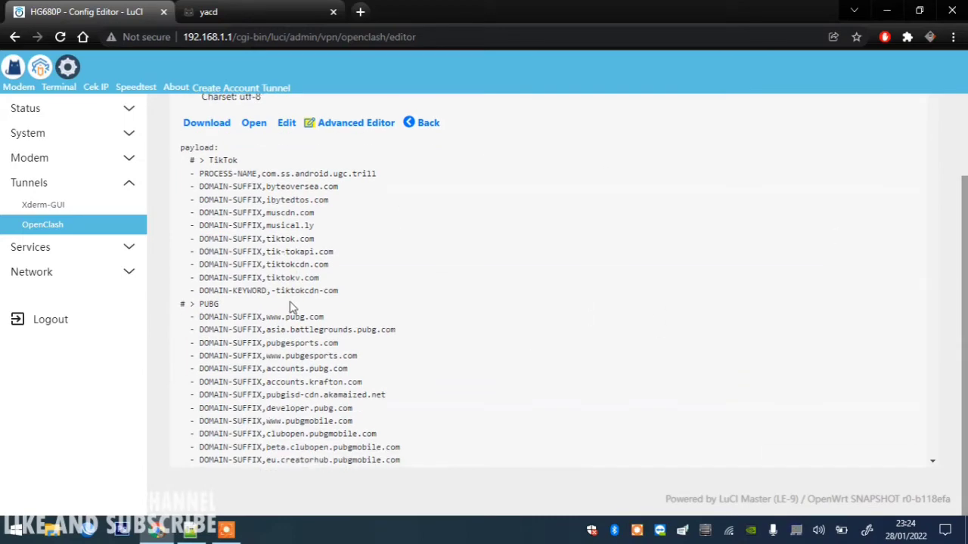
pyautogui.scroll(4, 290, 307)
pyautogui.scroll(-8, 291, 304)
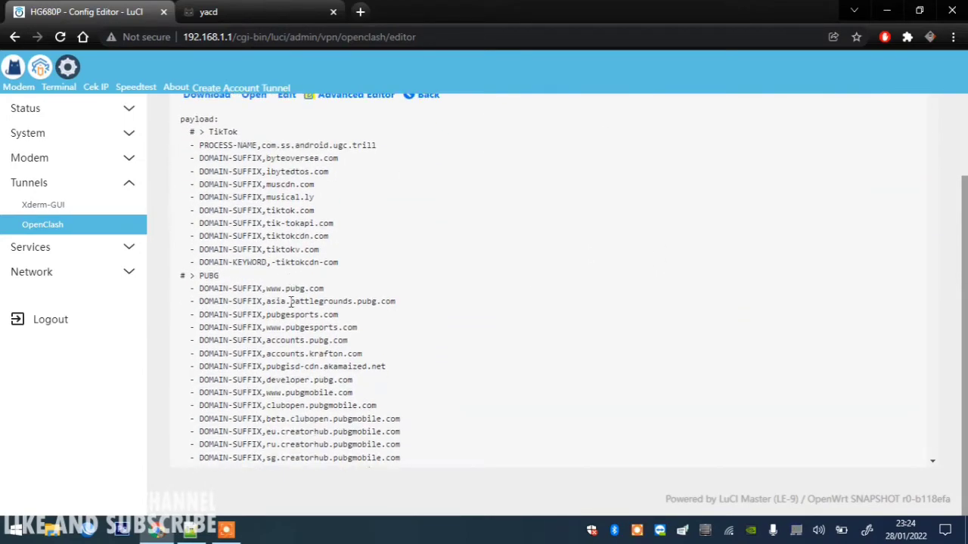
# - Examine the rest of rule_direct.yaml, from the Garena domains through the IP-CIDR entries to the final DST-PORT entries
pyautogui.scroll(-15, 290, 302)
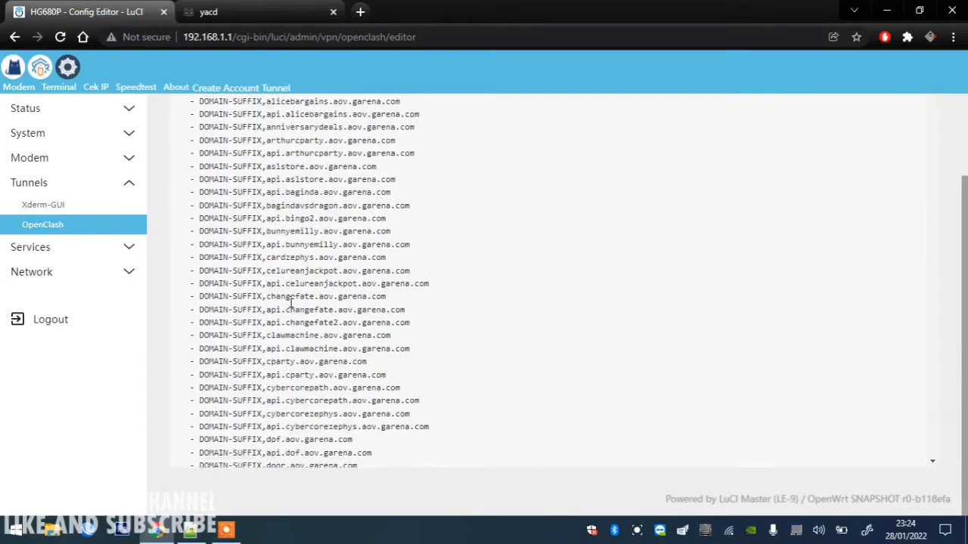
pyautogui.scroll(-15, 292, 307)
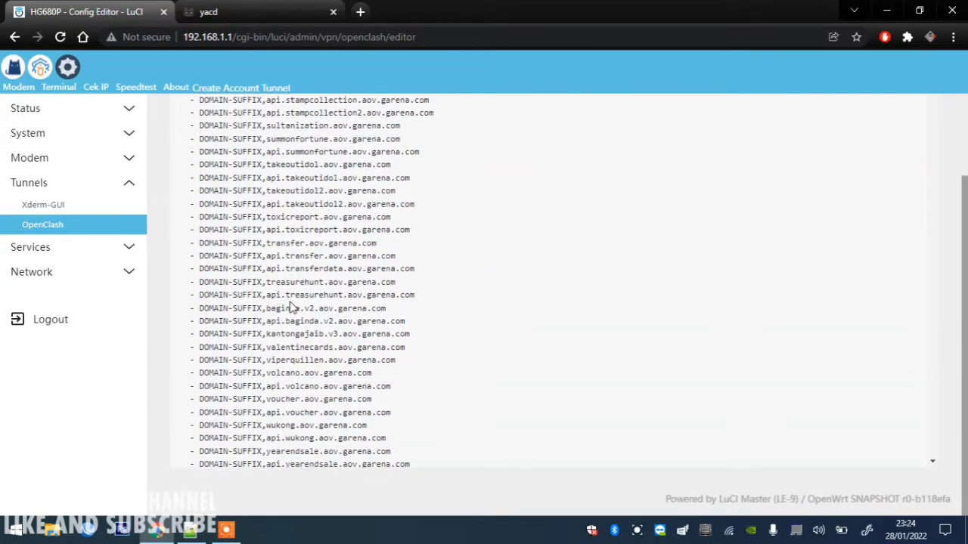
pyautogui.scroll(-15, 290, 302)
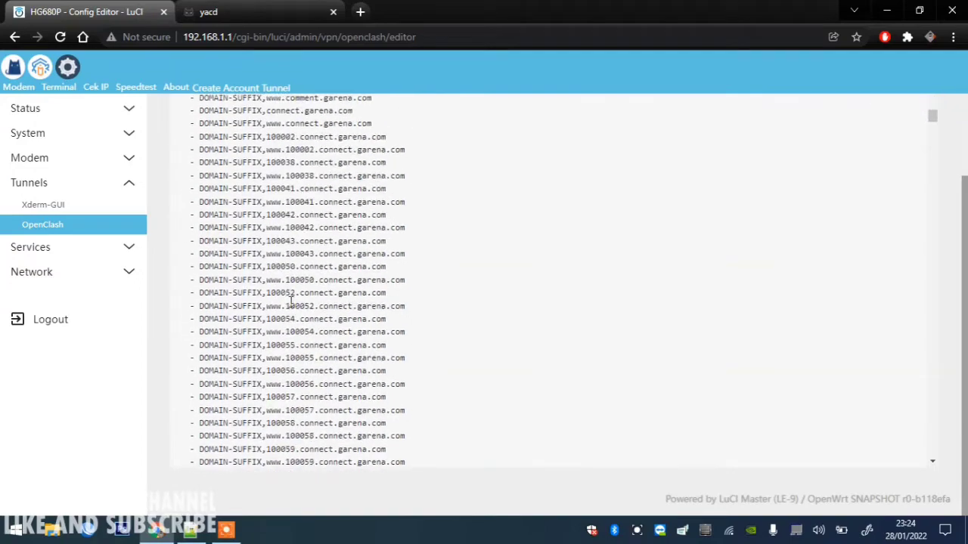
pyautogui.scroll(-5, 291, 302)
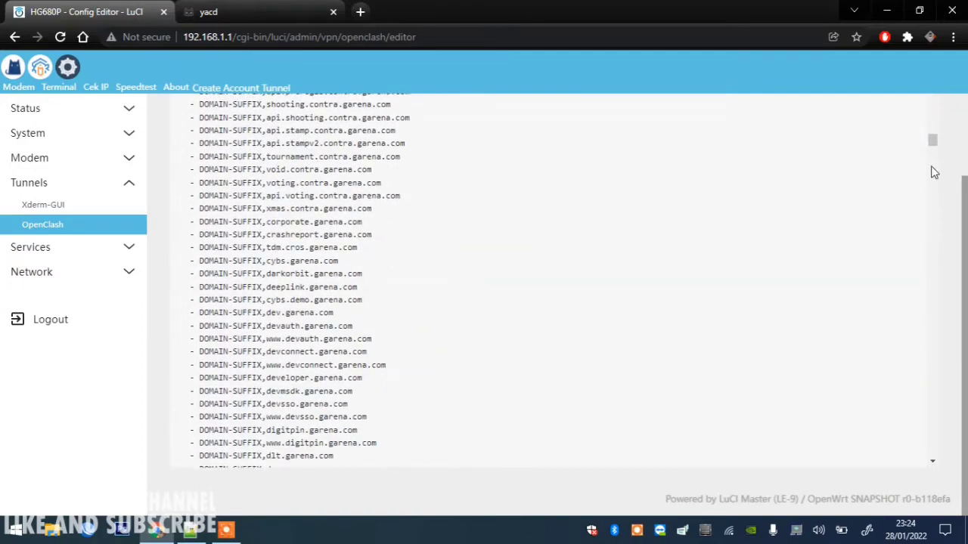
pyautogui.moveTo(935, 147); pyautogui.dragTo(932, 255)
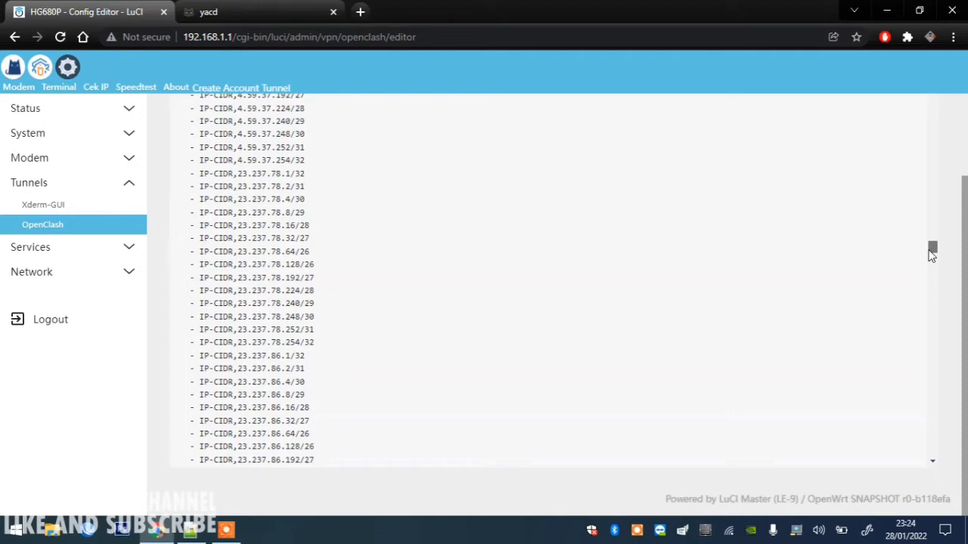
pyautogui.moveTo(932, 256); pyautogui.dragTo(931, 460)
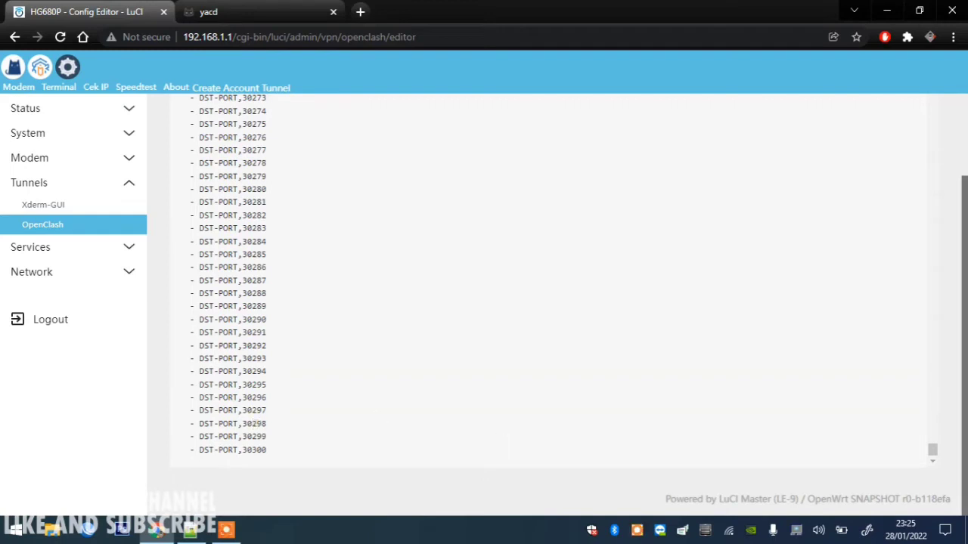
# - Return to the beginning of rule_direct.yaml and go back to the rule_provider file list
pyautogui.moveTo(964, 249); pyautogui.dragTo(956, 166)
pyautogui.scroll(-2, 954, 175)
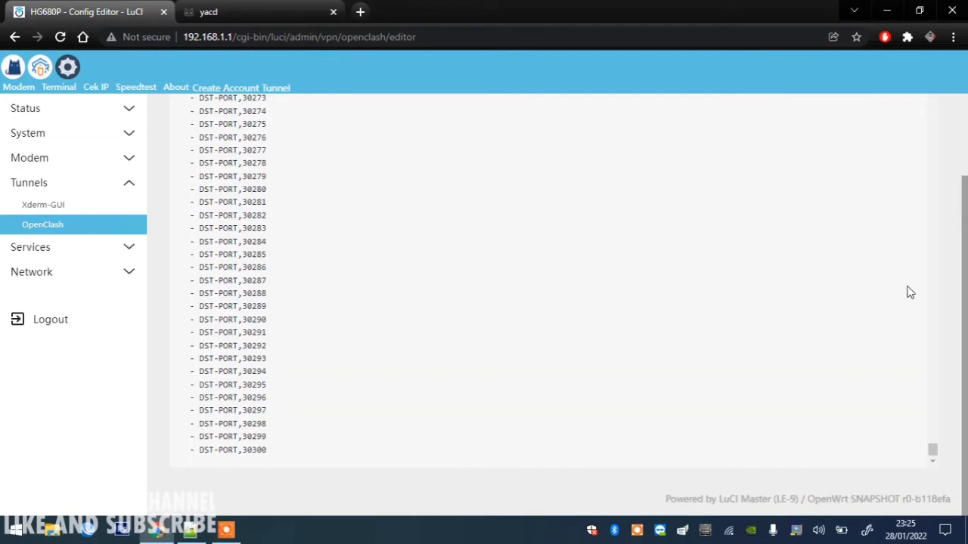
pyautogui.moveTo(935, 453); pyautogui.dragTo(907, 71)
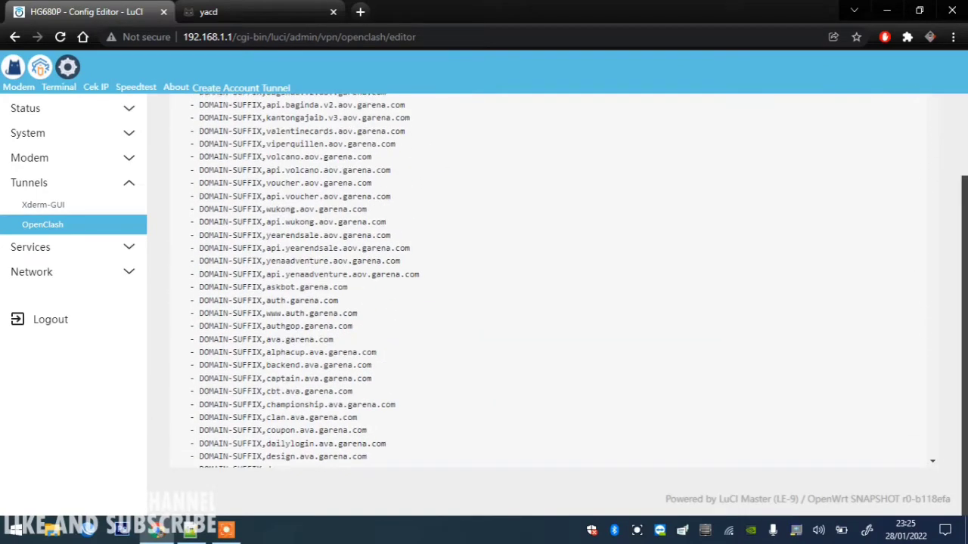
pyautogui.moveTo(964, 242); pyautogui.dragTo(959, 153)
pyautogui.scroll(10, 937, 184)
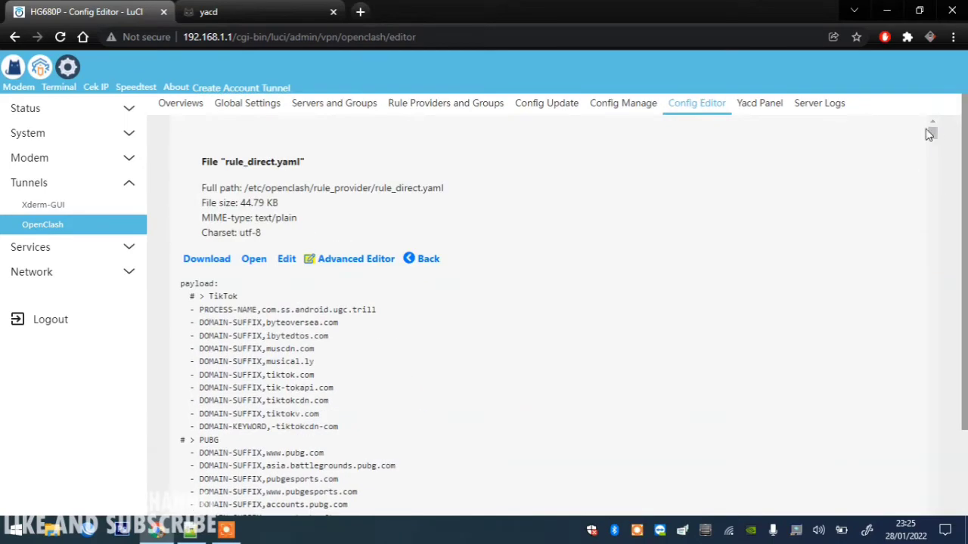
pyautogui.click(420, 258)
# - Open the Rules page in yacd and highlight the Bundling rule provider
pyautogui.click(223, 11)
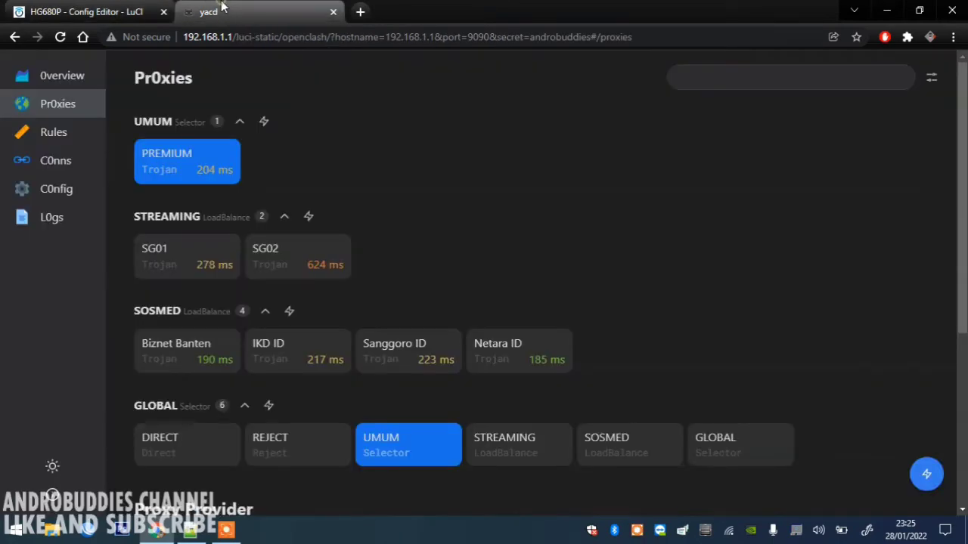
pyautogui.click(53, 130)
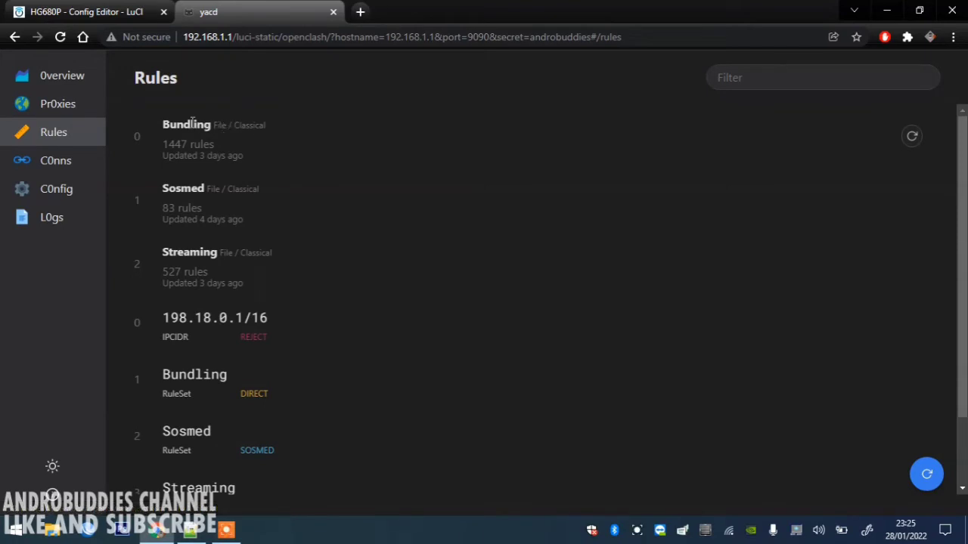
pyautogui.moveTo(163, 124); pyautogui.dragTo(214, 124)
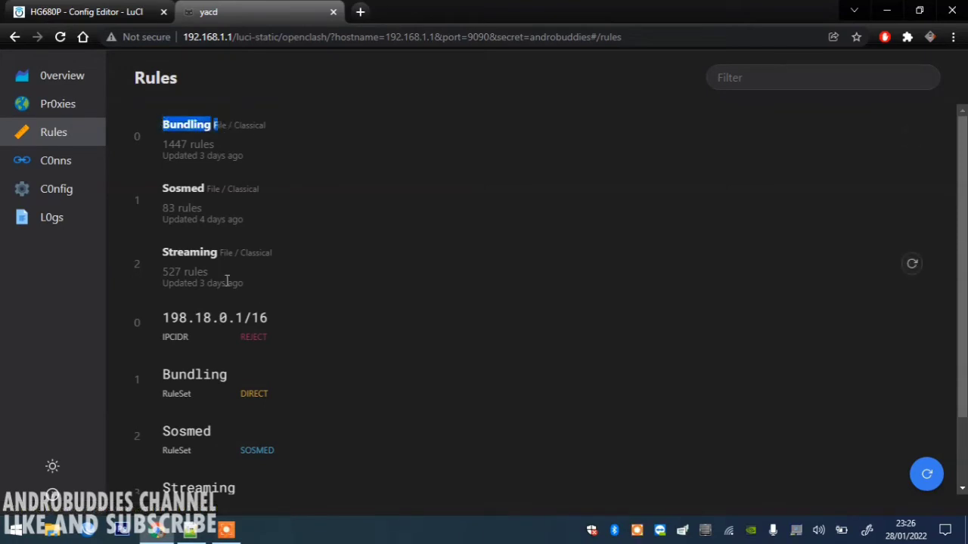
# - Switch to Notepad++ and highlight the Bundling provider name and the DIRECT target of its RULE-SET rule
pyautogui.click(191, 530)
pyautogui.doubleClick(67, 358)
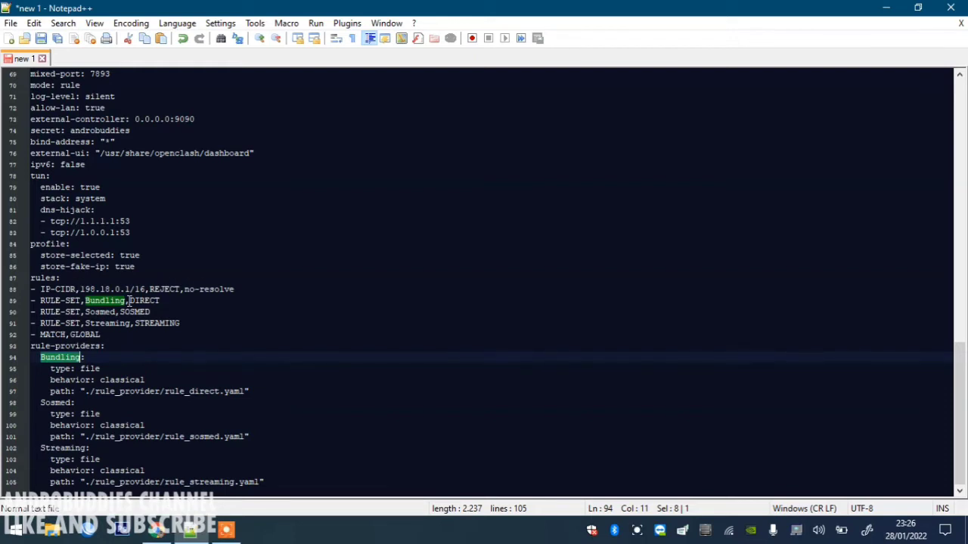
pyautogui.moveTo(128, 301); pyautogui.dragTo(182, 297)
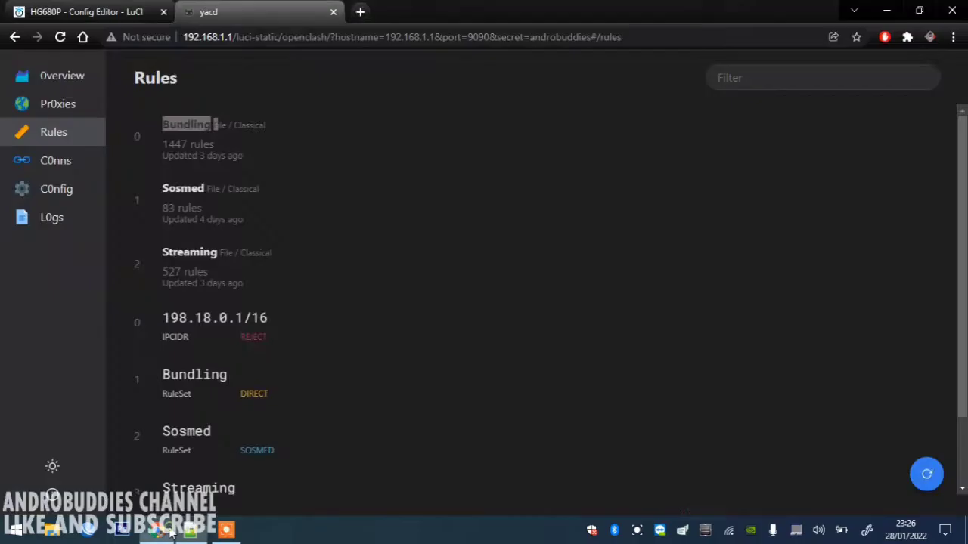
# - Switch to Chrome and open the Operation Mode section of OpenClash's Global Settings
pyautogui.click(157, 530)
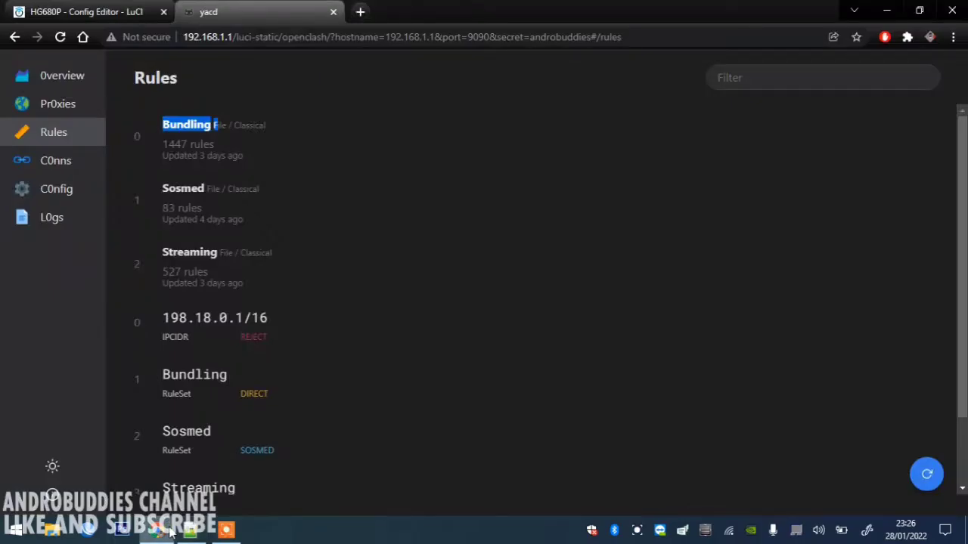
pyautogui.click(98, 12)
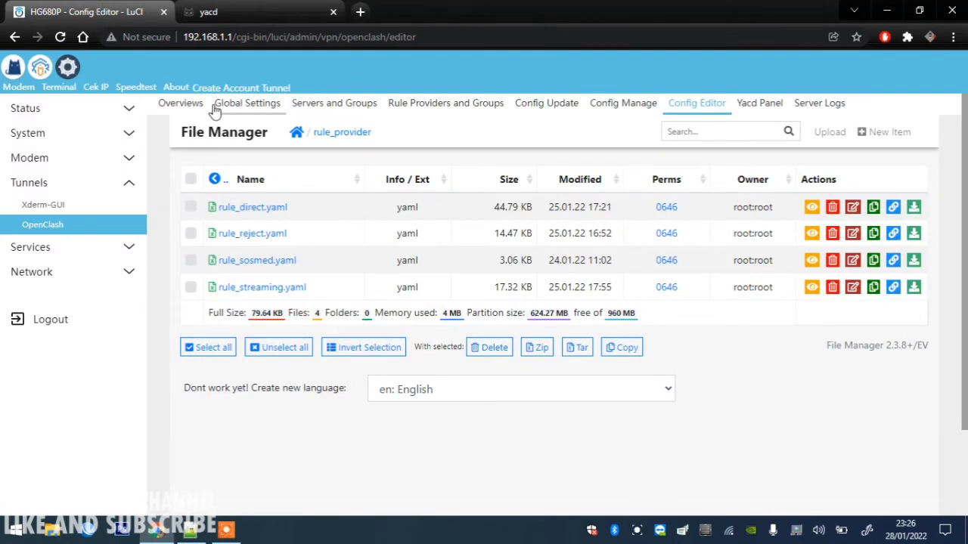
pyautogui.click(182, 107)
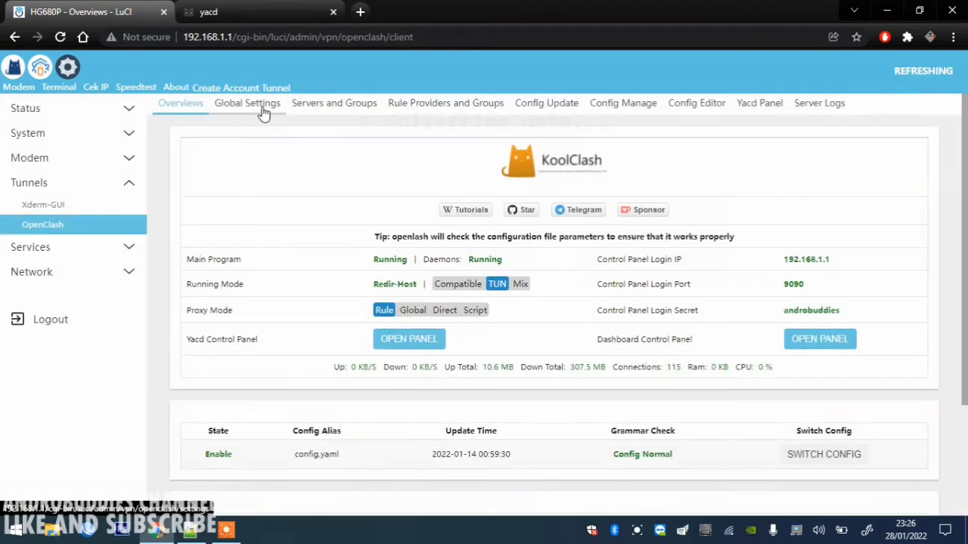
pyautogui.click(250, 104)
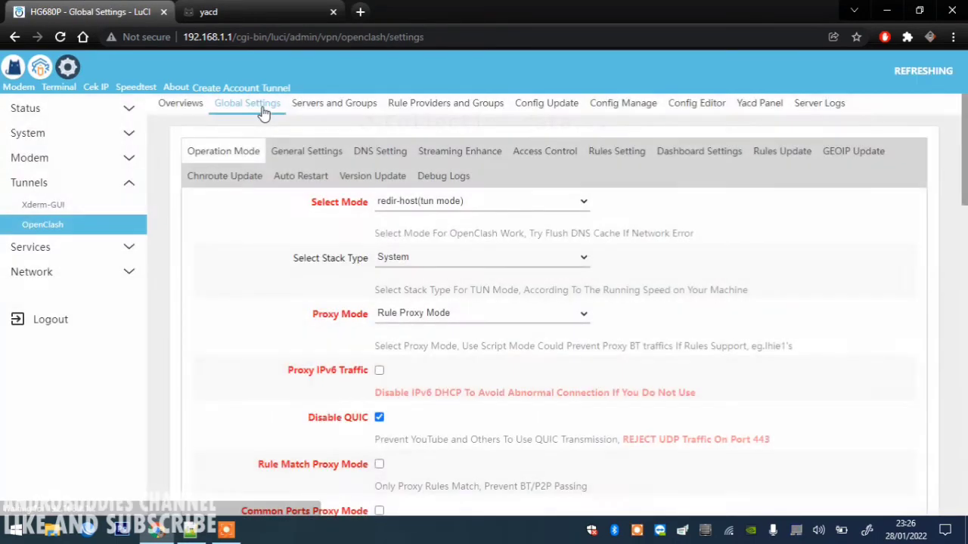
pyautogui.scroll(-1, 774, 255)
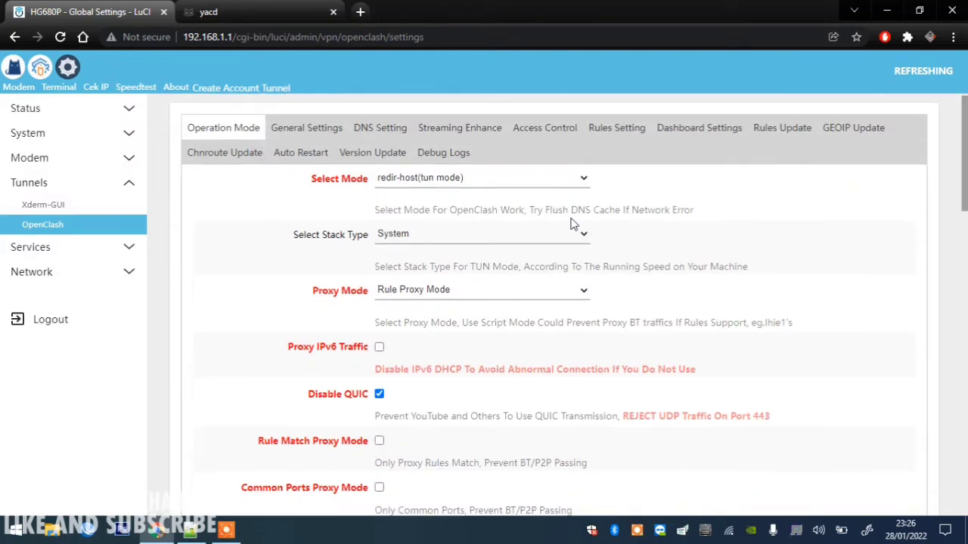
# - Examine the available Select Mode options, leaving redir-host(tun mode) selected
pyautogui.click(546, 179)
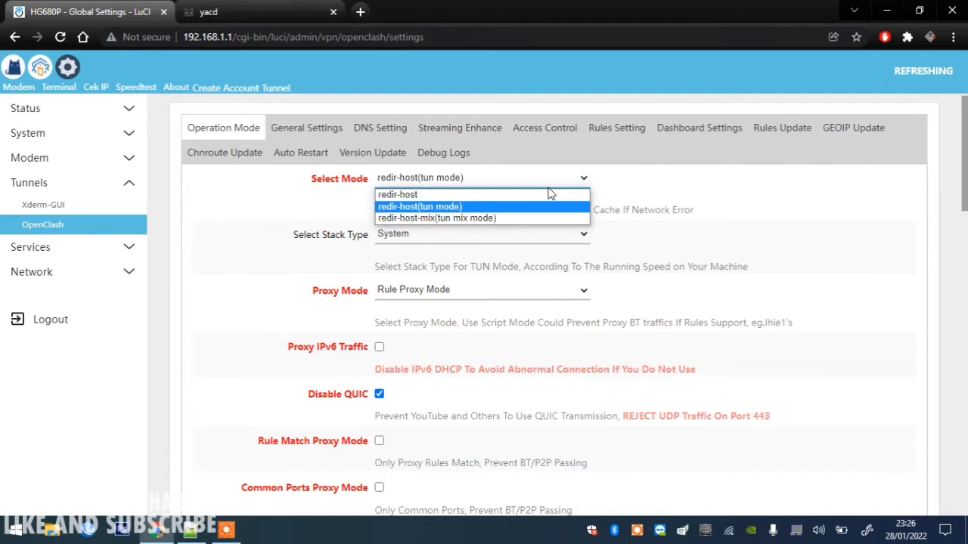
pyautogui.click(705, 248)
pyautogui.click(547, 178)
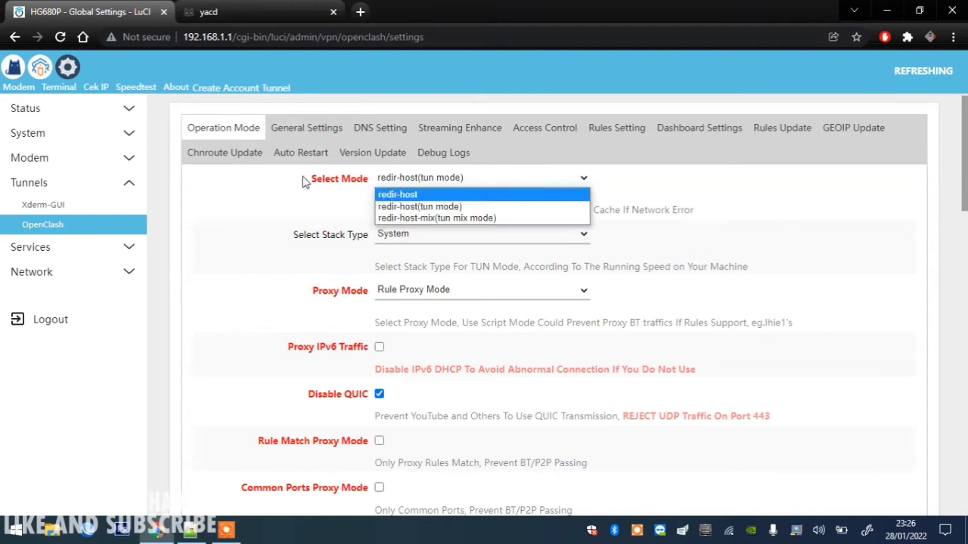
pyautogui.moveTo(303, 182); pyautogui.dragTo(370, 189)
pyautogui.click(739, 258)
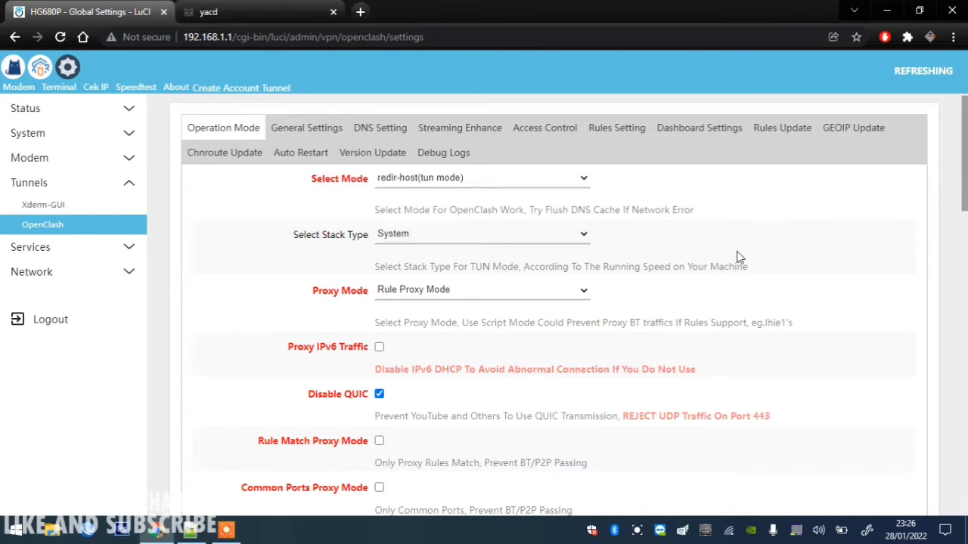
# - Examine the Proxy Mode options, keeping Rule Proxy Mode, and return to OpenClash's Overviews page
pyautogui.click(531, 292)
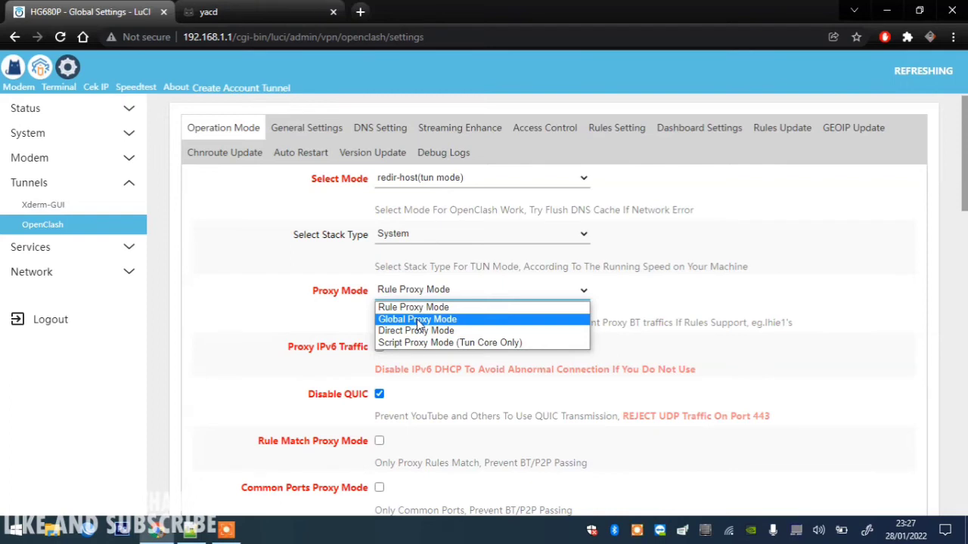
pyautogui.moveTo(964, 143); pyautogui.dragTo(963, 139)
pyautogui.click(854, 207)
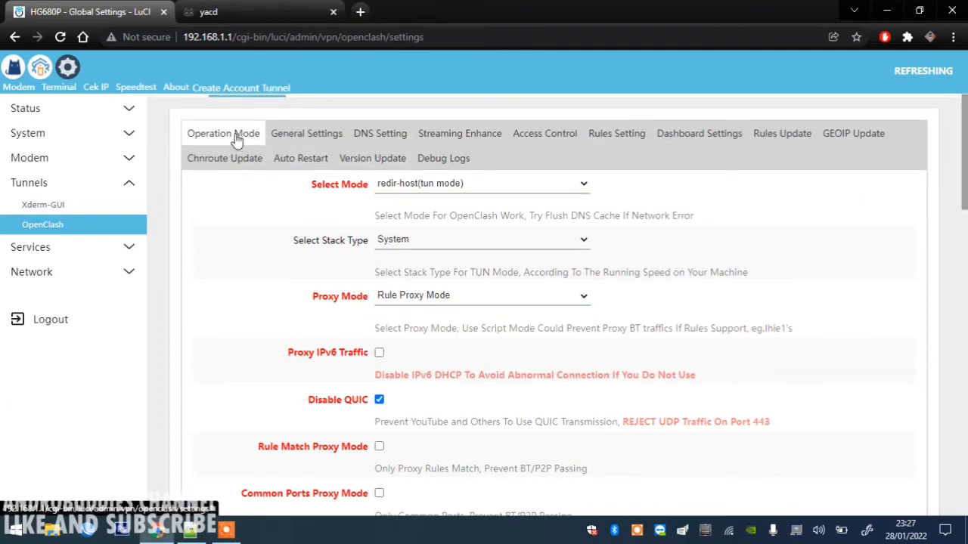
pyautogui.moveTo(966, 173); pyautogui.dragTo(966, 156)
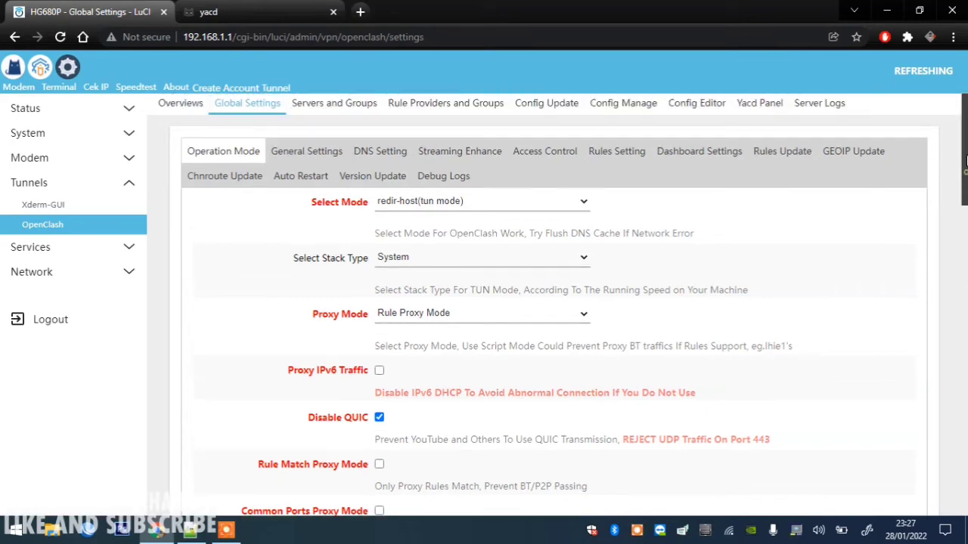
pyautogui.click(196, 113)
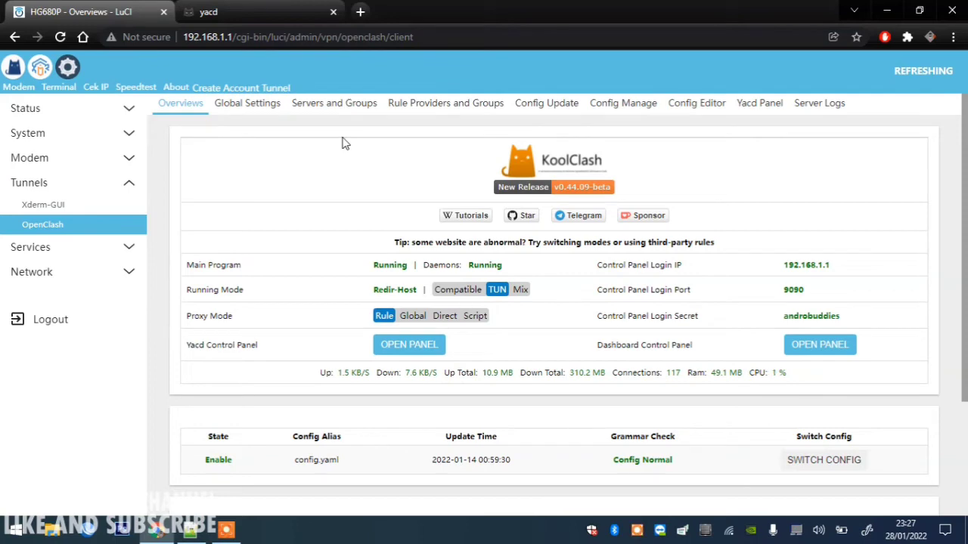
# - Open OpenClash's Servers and Groups page and review the proxy groups and proxy providers
pyautogui.click(358, 108)
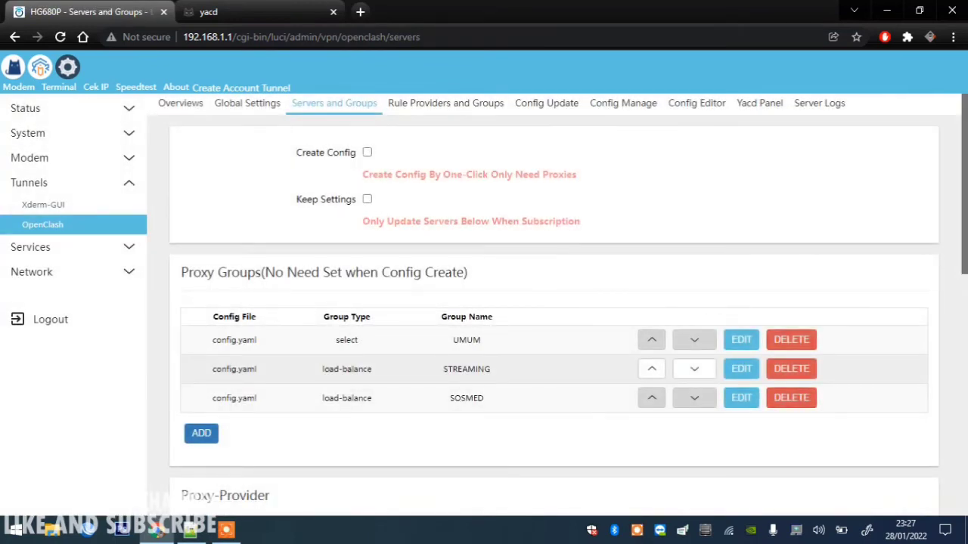
pyautogui.moveTo(962, 212); pyautogui.dragTo(962, 276)
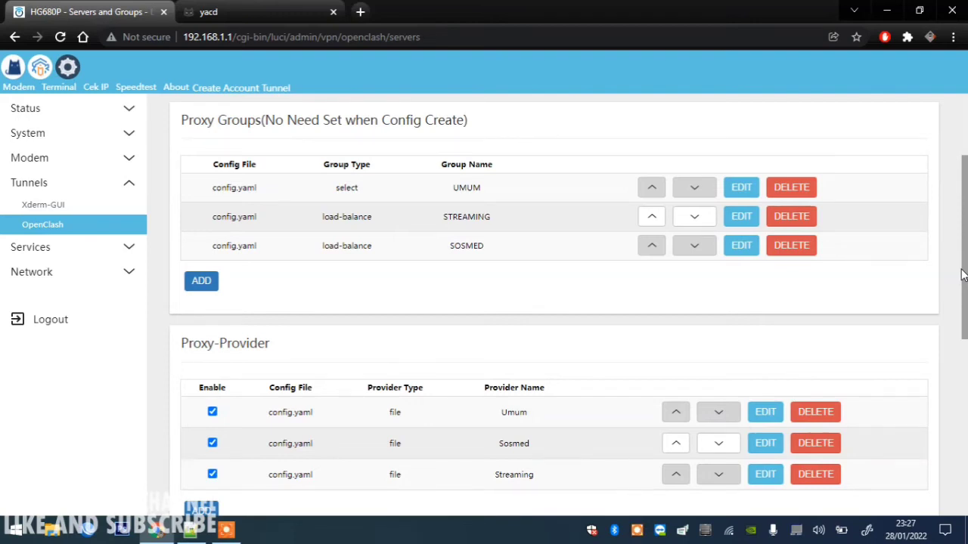
# - Switch to WinBox, connect to the router at 192.168.88.1 and open its simple queues list
pyautogui.click(89, 532)
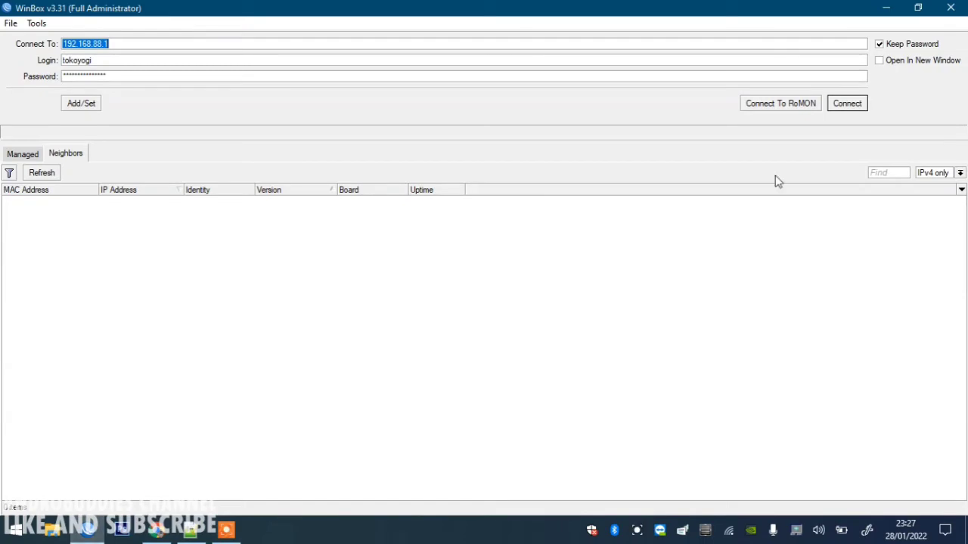
pyautogui.click(848, 103)
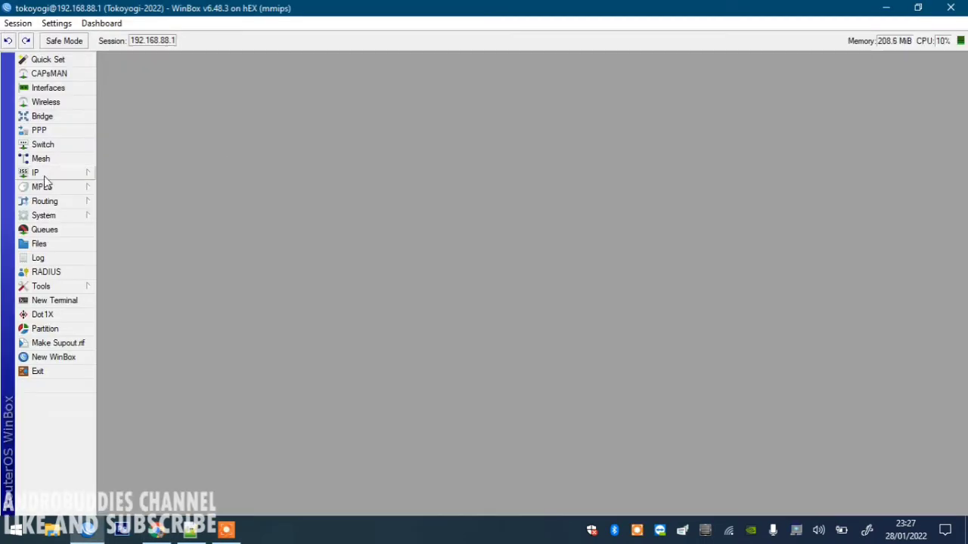
pyautogui.click(53, 228)
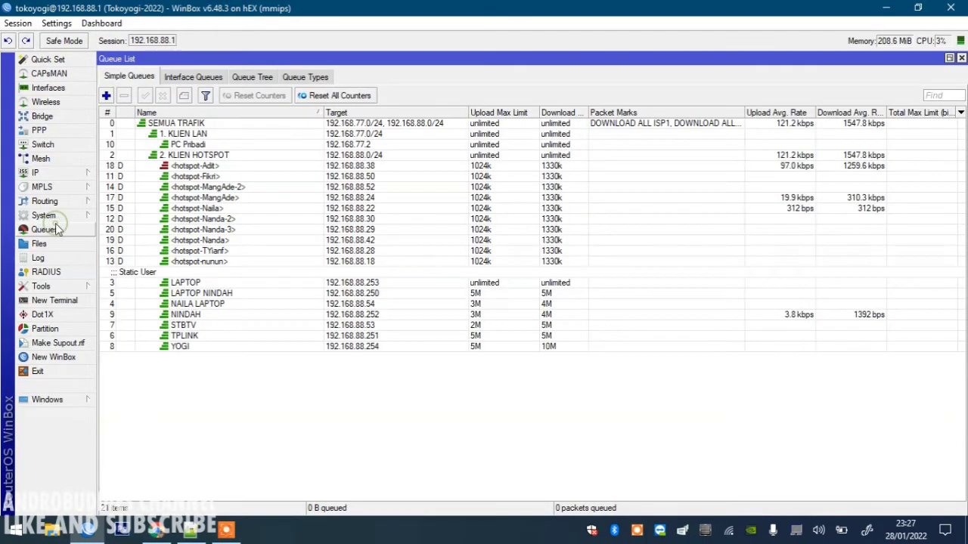
# - Switch to Chrome, add a new entry to the Proxy Groups table and highlight its row
pyautogui.click(158, 530)
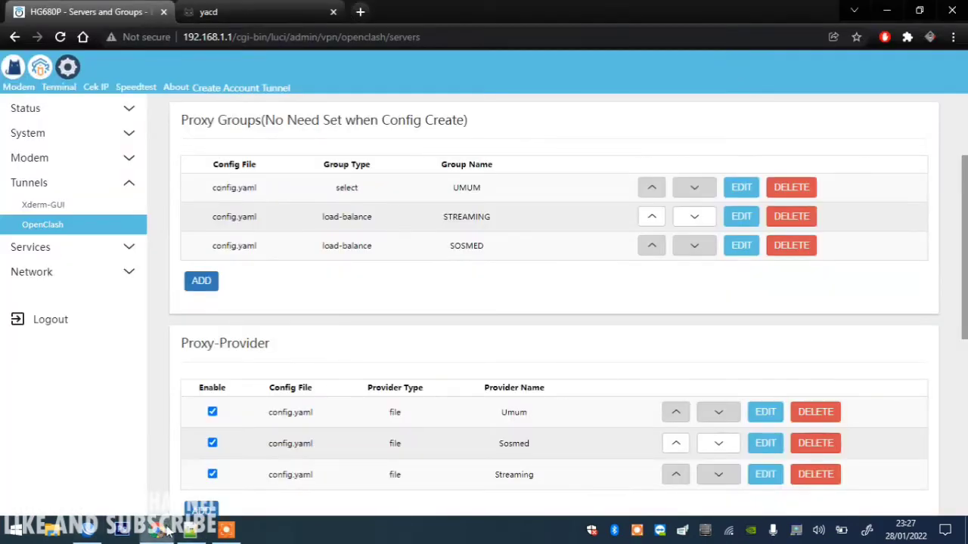
pyautogui.scroll(-1, 964, 220)
pyautogui.moveTo(965, 234); pyautogui.dragTo(965, 232)
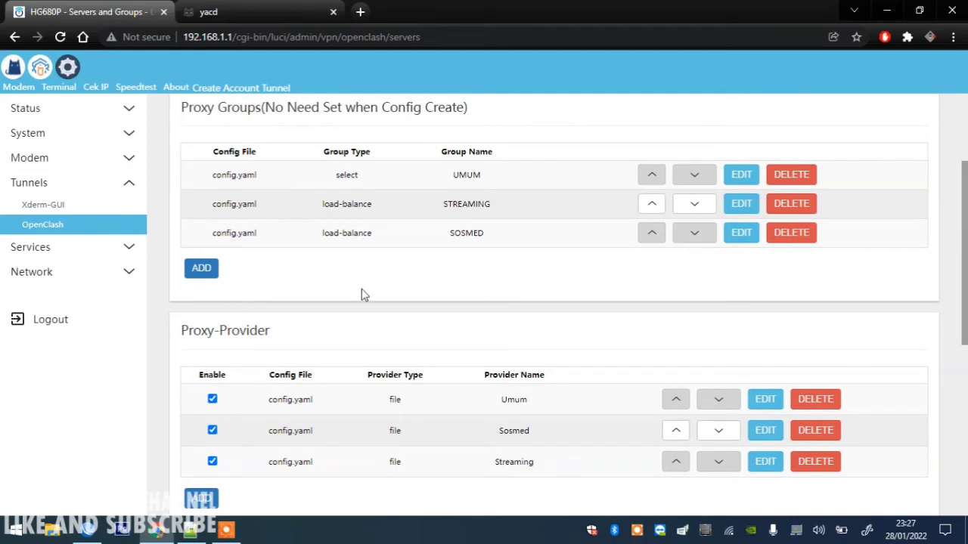
pyautogui.click(212, 270)
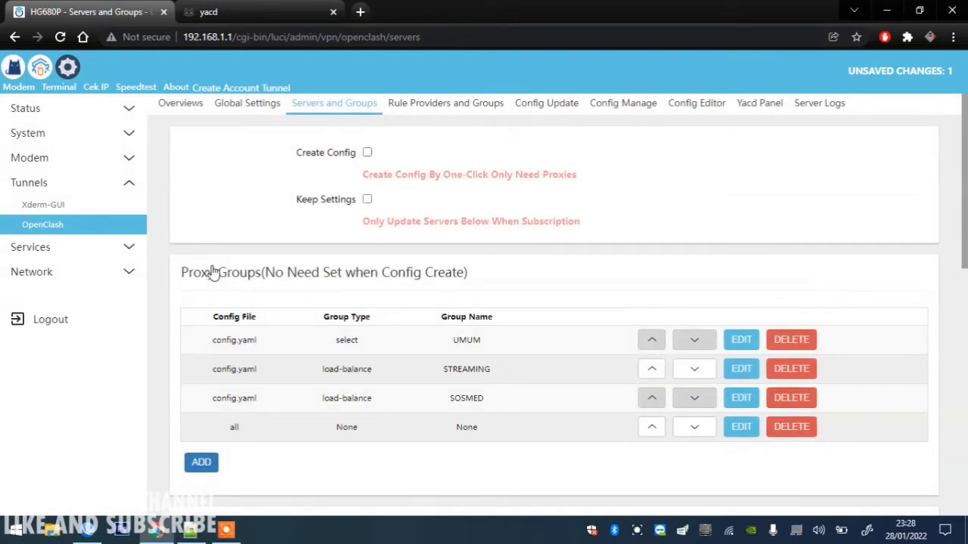
pyautogui.scroll(-1, 903, 198)
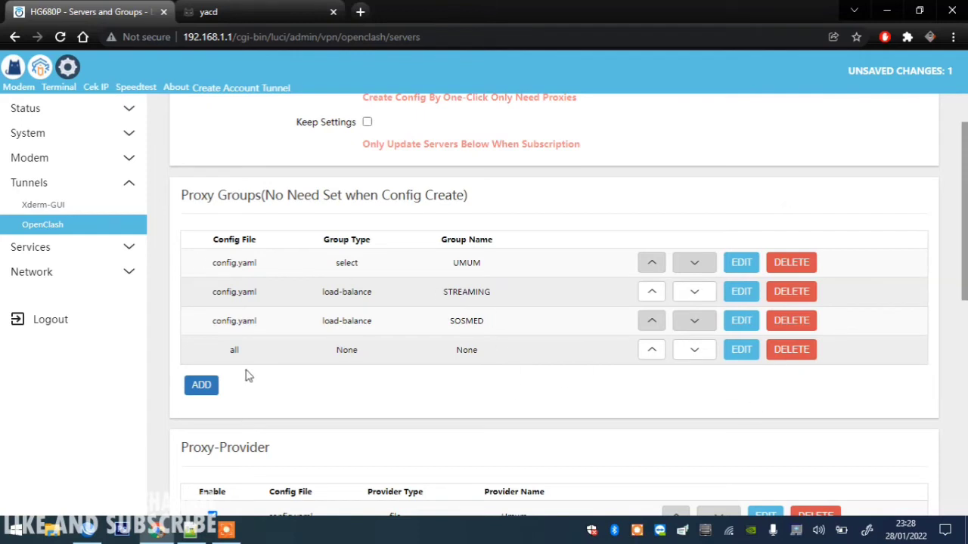
pyautogui.doubleClick(228, 351)
pyautogui.moveTo(442, 372); pyautogui.dragTo(484, 368)
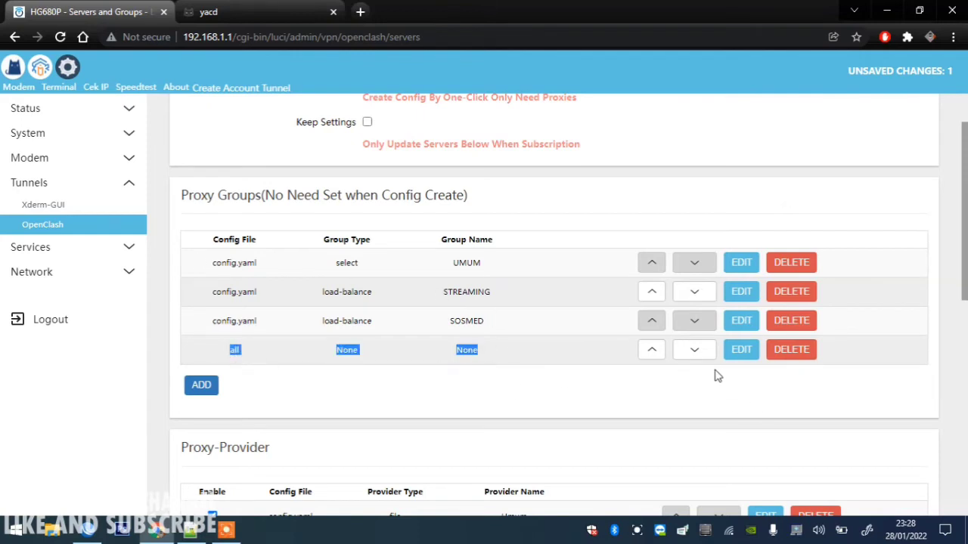
# - Edit the new proxy group, setting its config file to config.yaml and keeping the Manual-Select group type
pyautogui.click(737, 361)
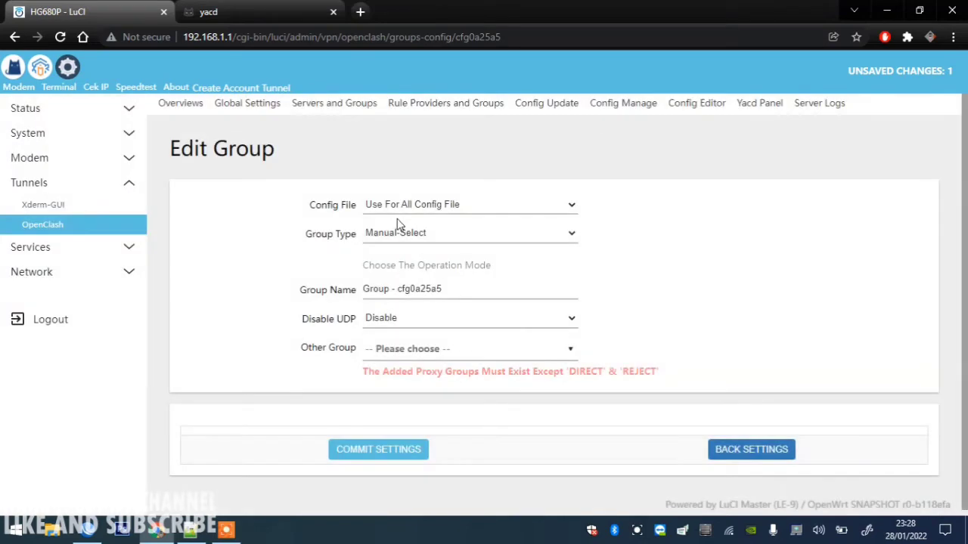
pyautogui.click(424, 205)
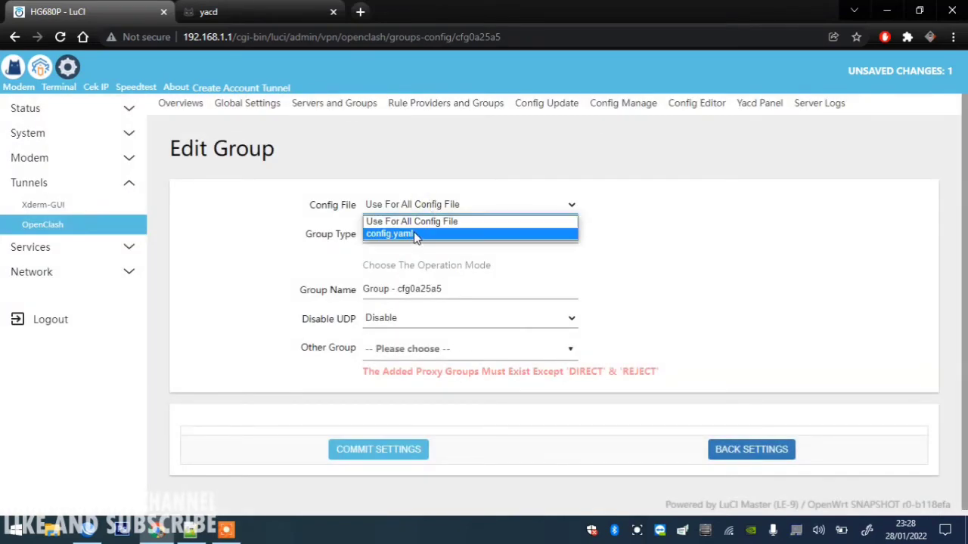
pyautogui.click(415, 236)
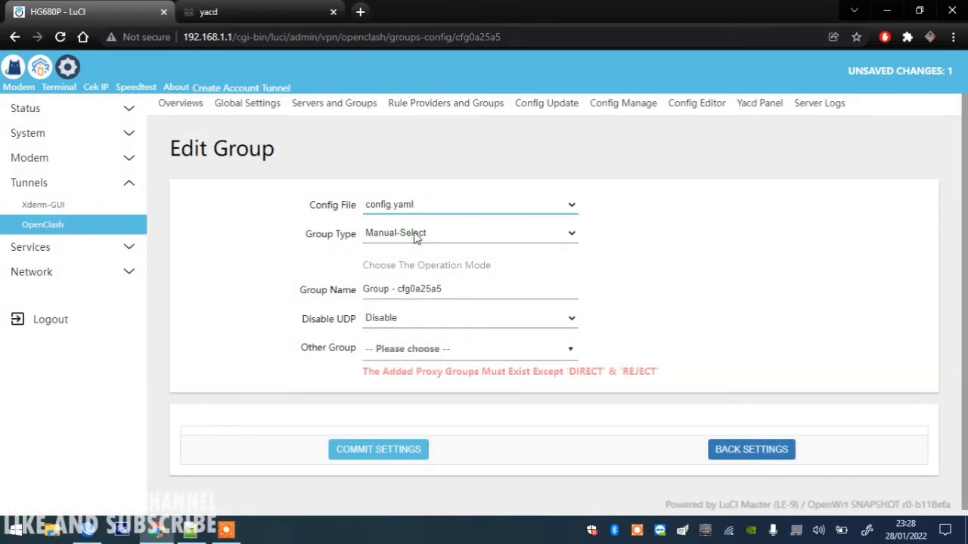
pyautogui.click(414, 236)
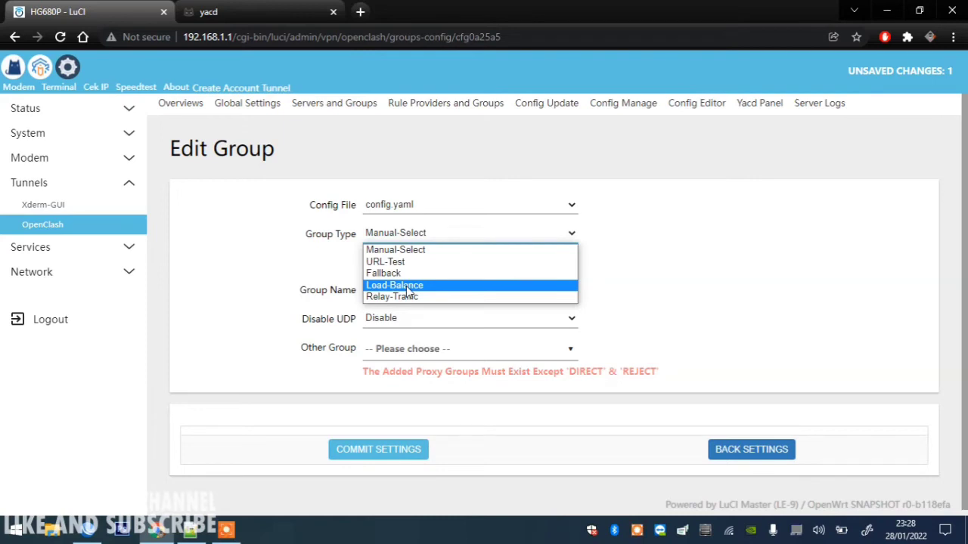
pyautogui.click(727, 302)
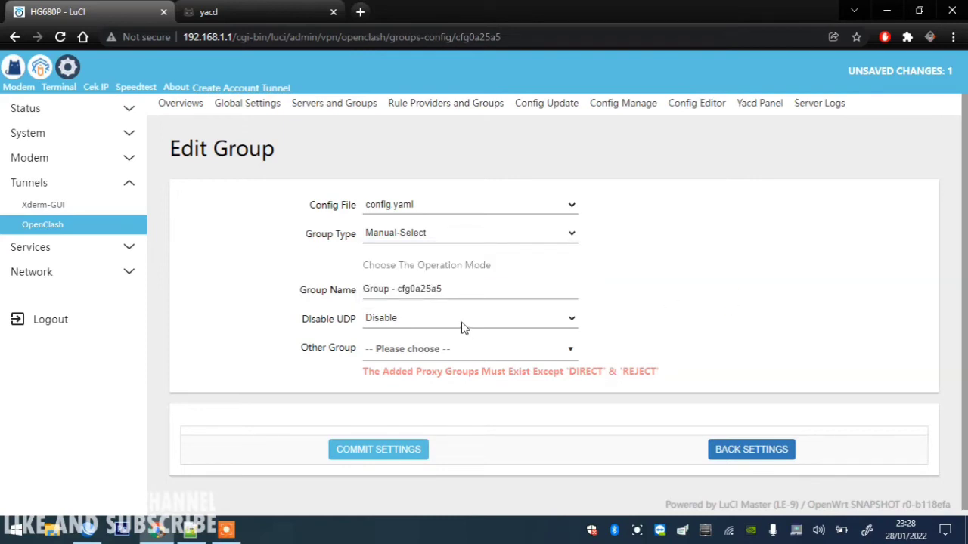
# - Name the group GAME, leave Disable UDP at Disable, and commit the group's settings
pyautogui.tripleClick(455, 290)
pyautogui.press('BackSpace')
pyautogui.write('G')
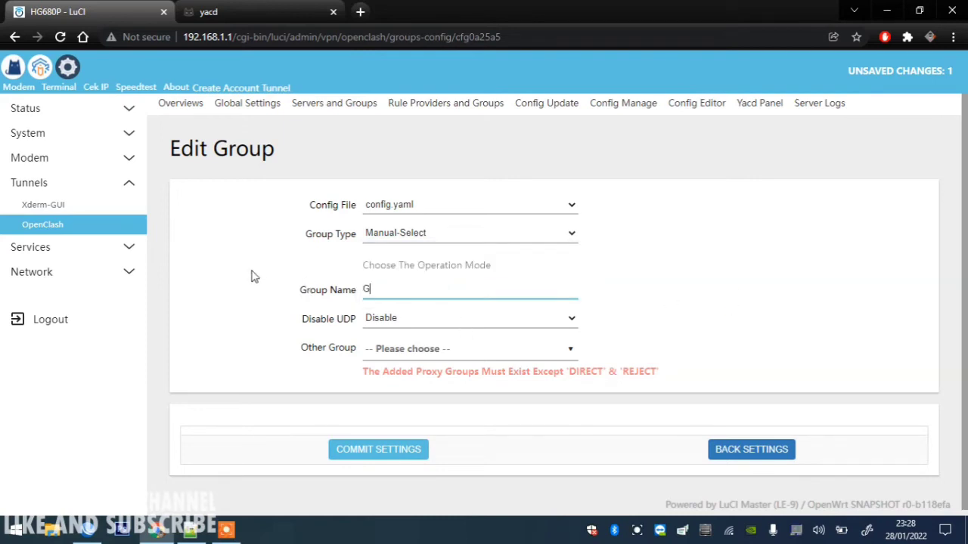
pyautogui.write('AME')
pyautogui.click(405, 319)
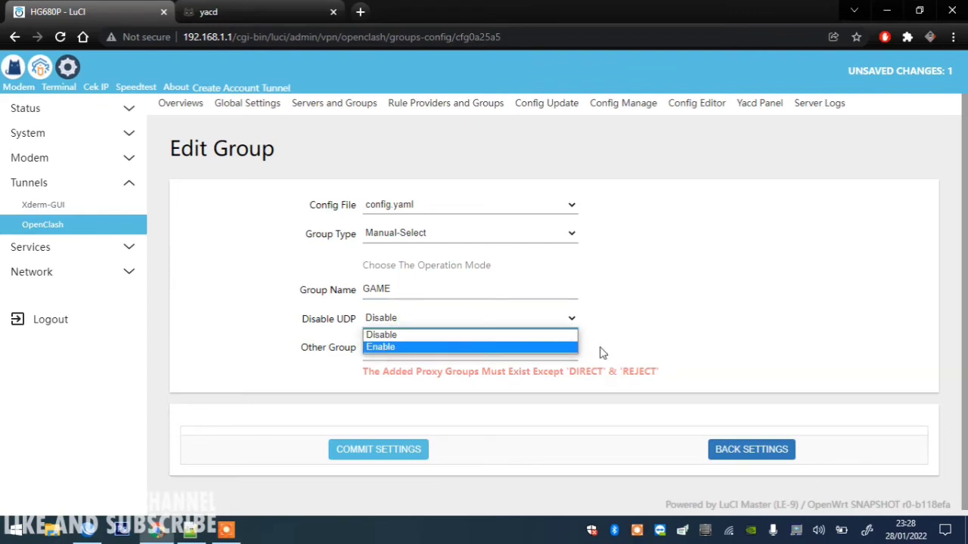
pyautogui.click(688, 338)
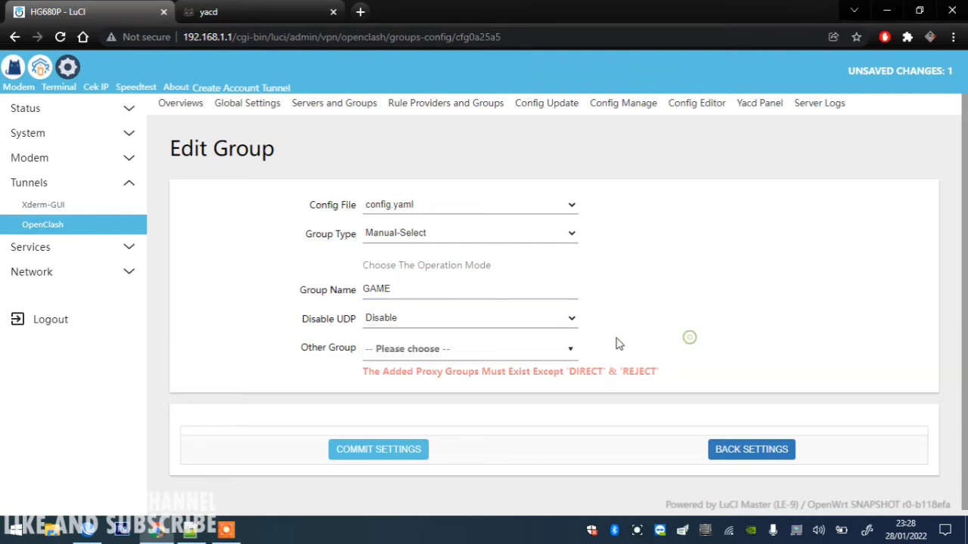
pyautogui.click(385, 453)
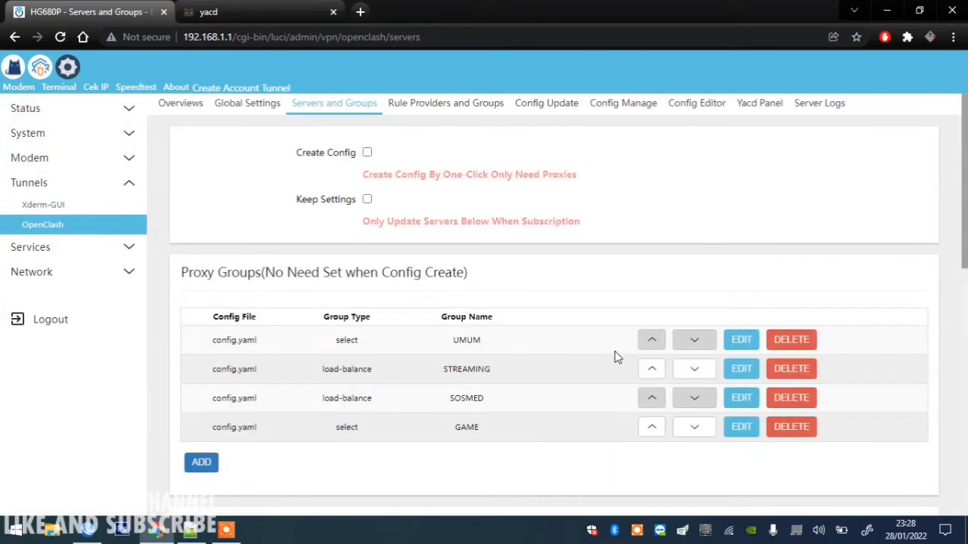
# - Add a new entry to the Proxy-Provider table
pyautogui.moveTo(965, 221); pyautogui.dragTo(965, 370)
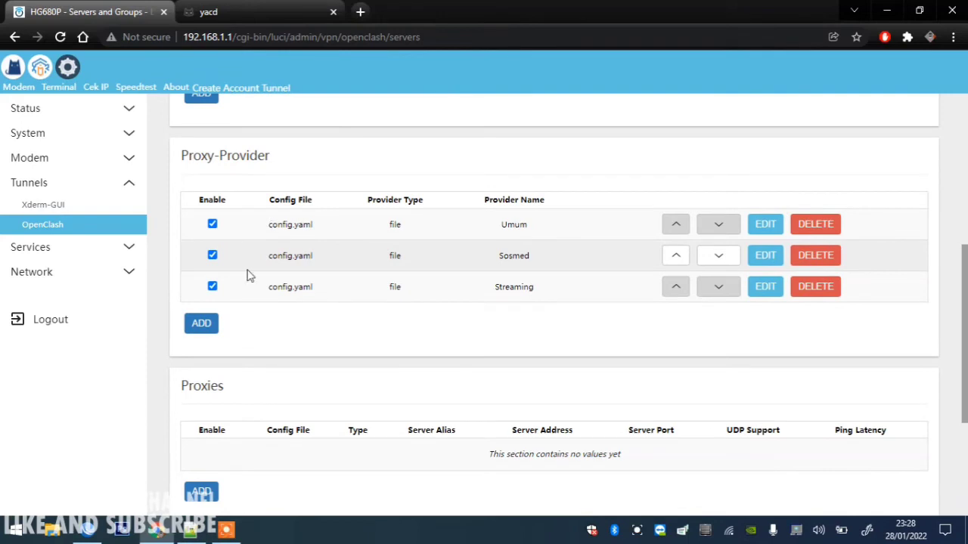
pyautogui.click(195, 325)
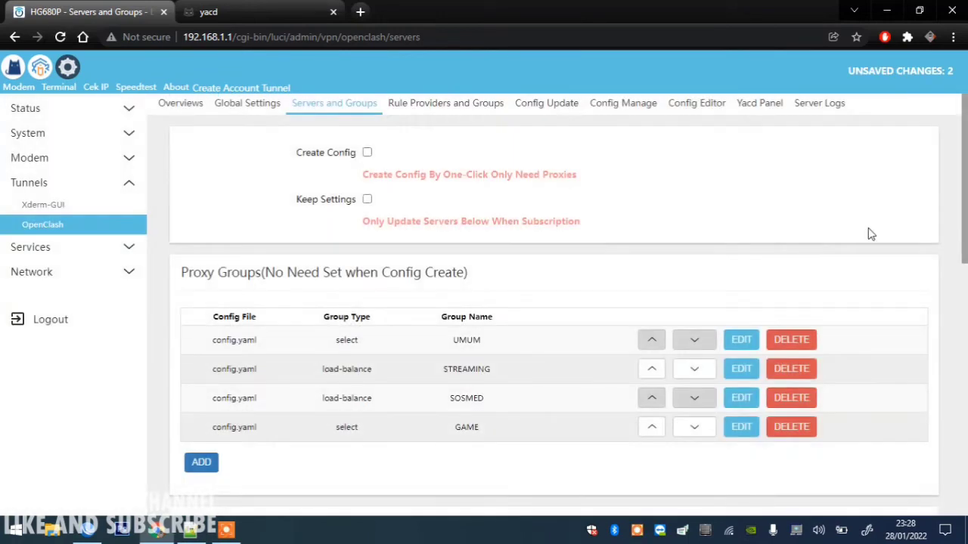
pyautogui.moveTo(965, 140); pyautogui.dragTo(964, 286)
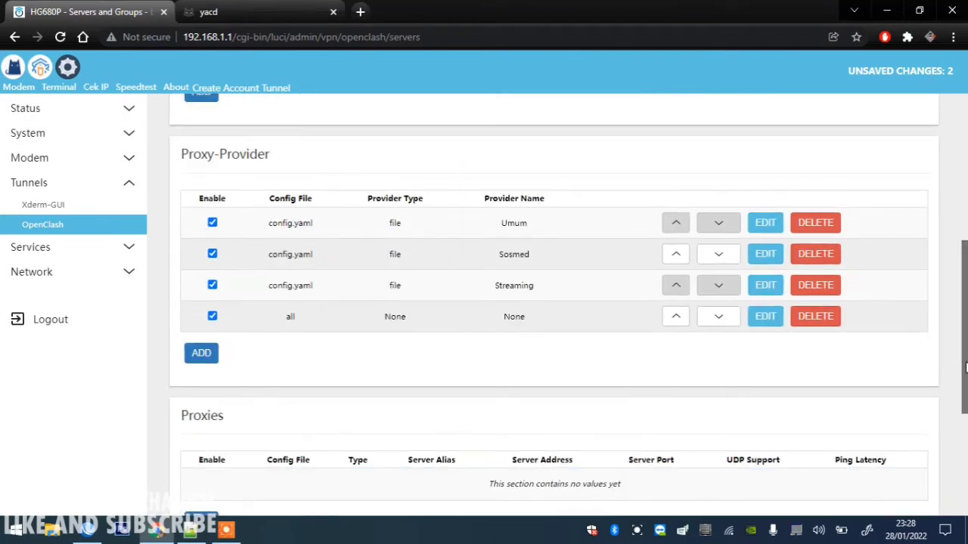
# - Edit the new proxy provider, setting its config file to config.yaml and its provider type to file
pyautogui.click(766, 316)
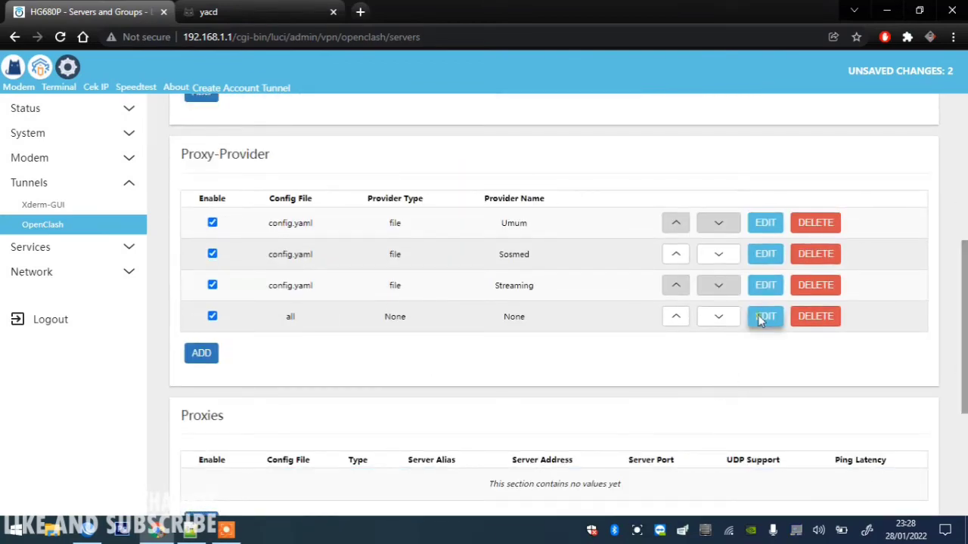
pyautogui.scroll(-2, 718, 333)
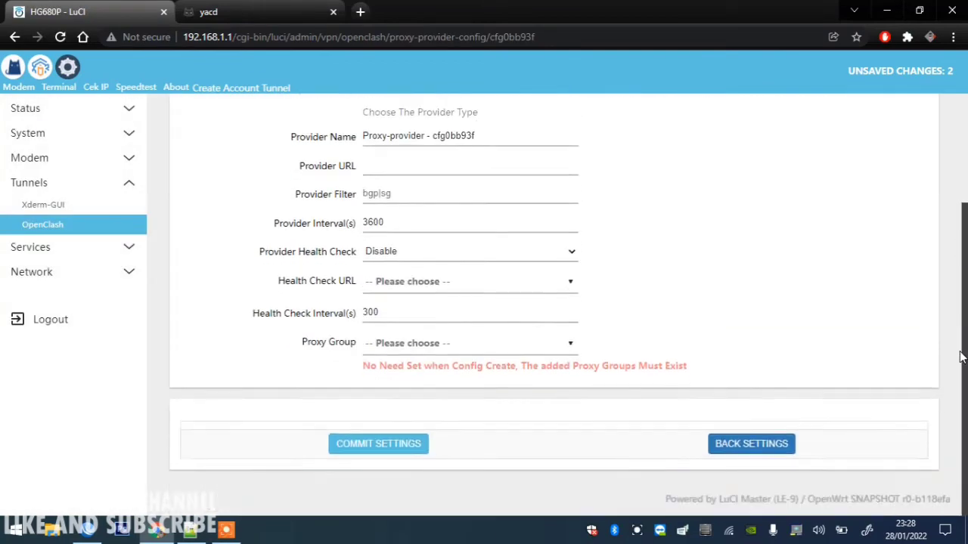
pyautogui.scroll(1, 574, 351)
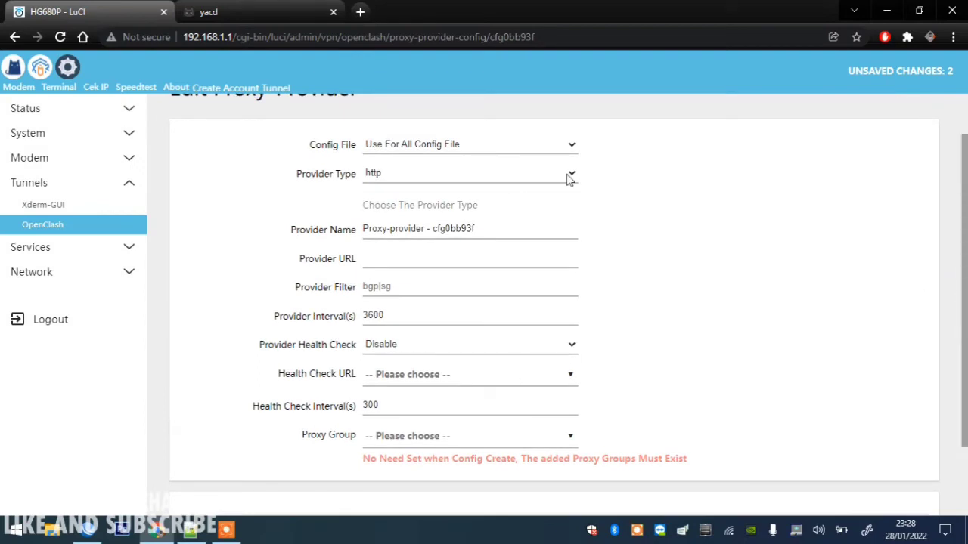
pyautogui.click(547, 145)
pyautogui.click(498, 173)
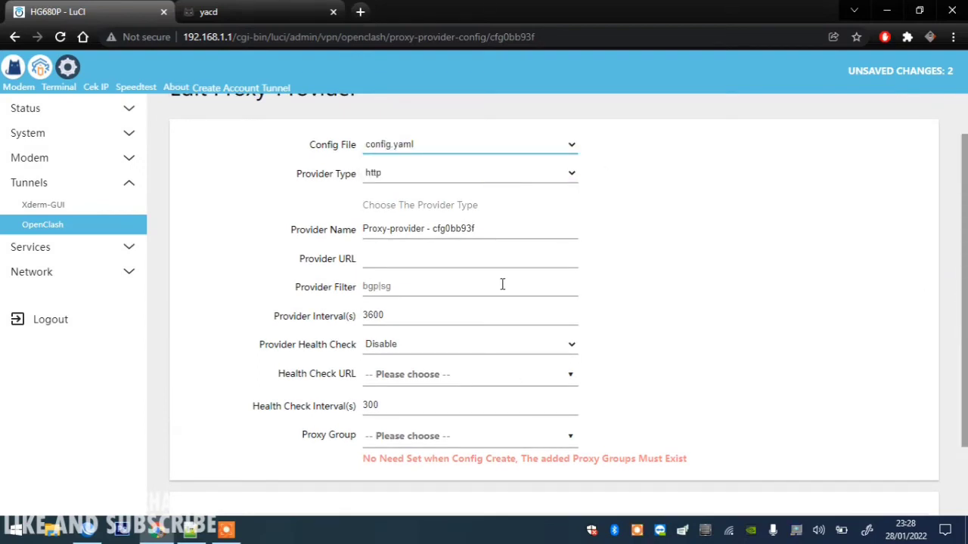
pyautogui.click(469, 385)
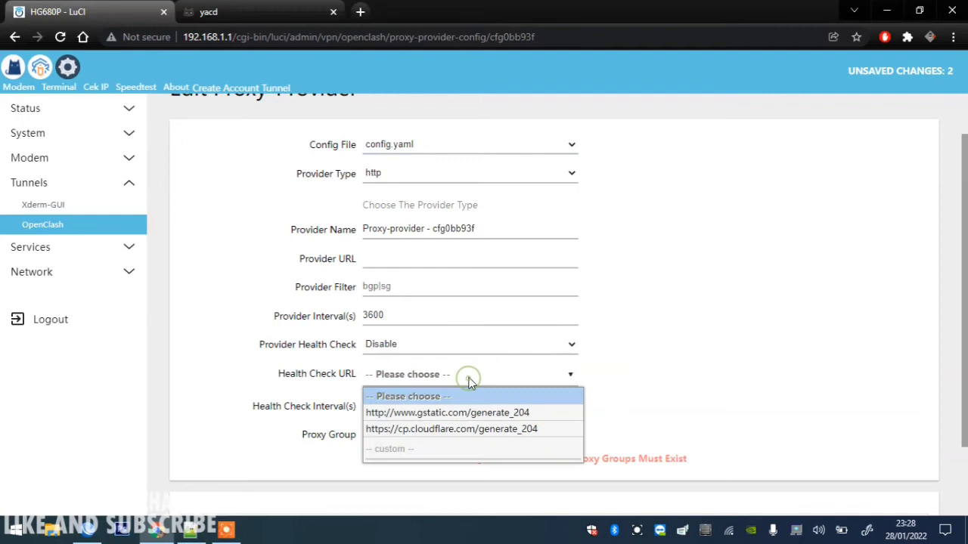
pyautogui.click(488, 185)
pyautogui.click(463, 202)
# - Set the provider path to ./proxy_provider/proxy_gaming.yaml and name the provider Game
pyautogui.click(519, 262)
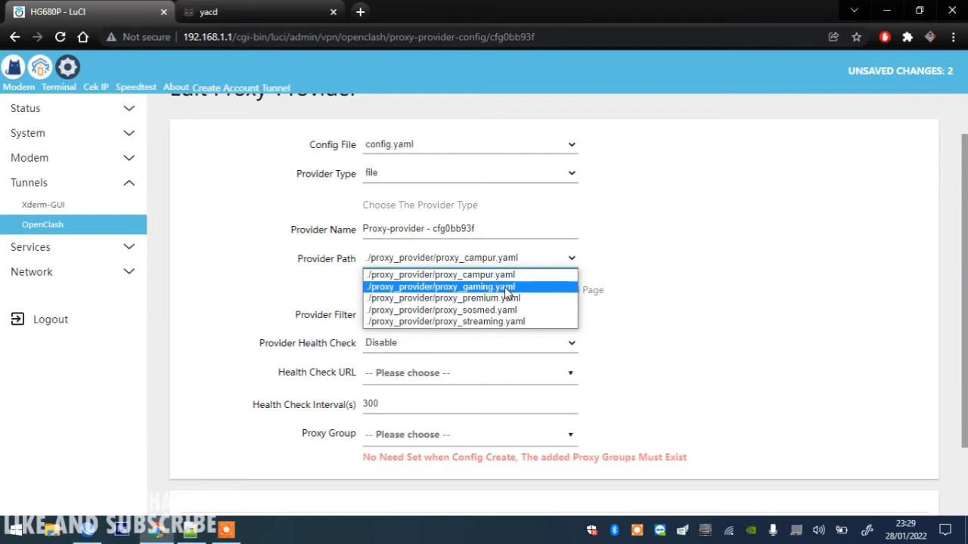
pyautogui.click(507, 288)
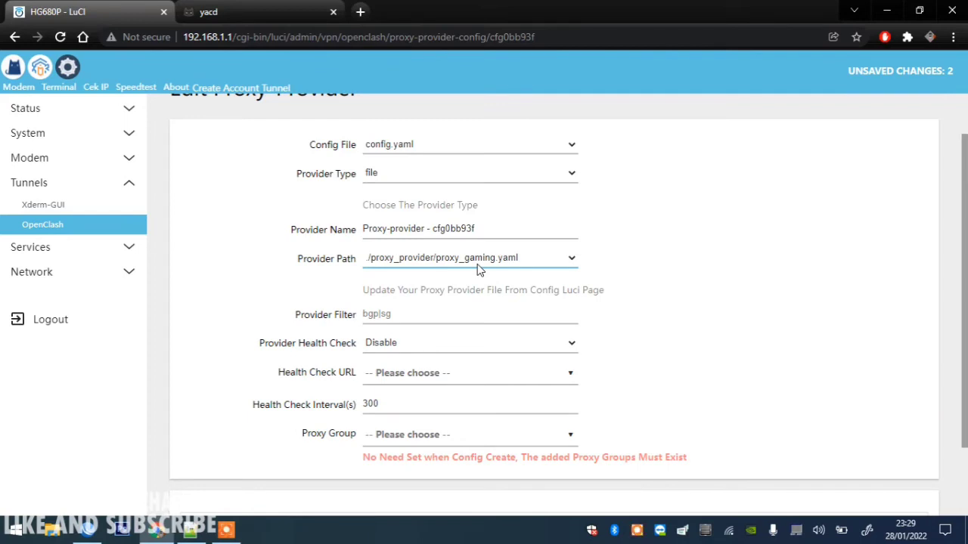
pyautogui.moveTo(488, 229); pyautogui.dragTo(317, 255)
pyautogui.press('BackSpace')
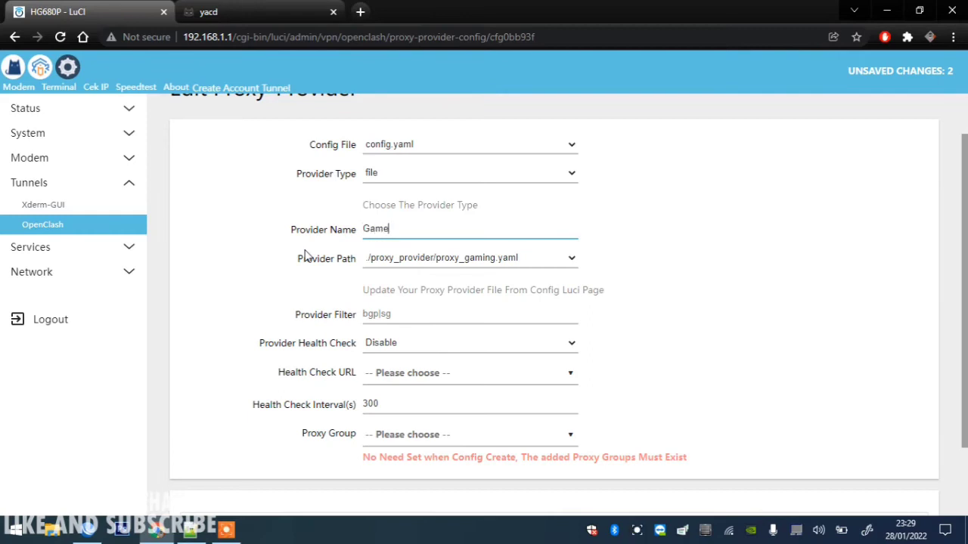
pyautogui.write('Game')
pyautogui.click(382, 344)
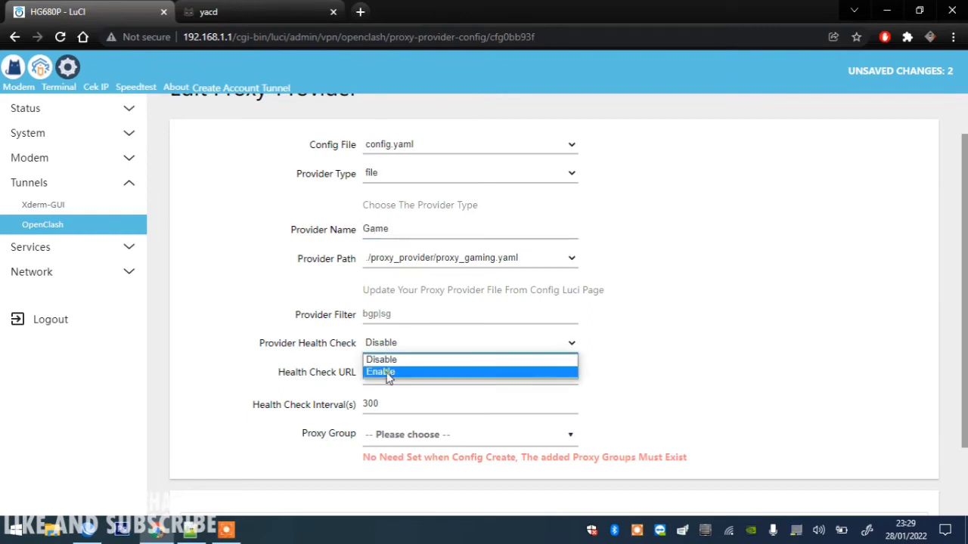
pyautogui.click(387, 373)
pyautogui.click(395, 372)
pyautogui.click(405, 408)
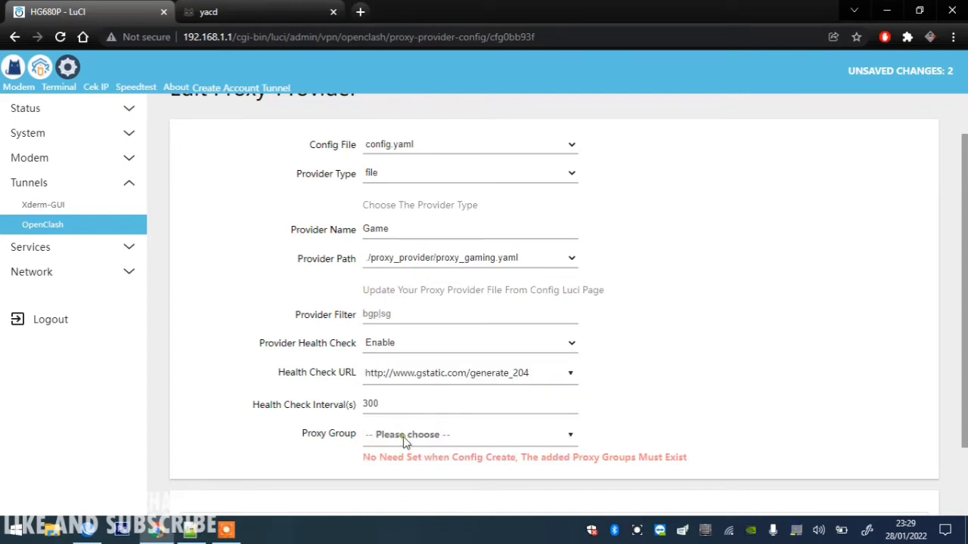
pyautogui.click(405, 440)
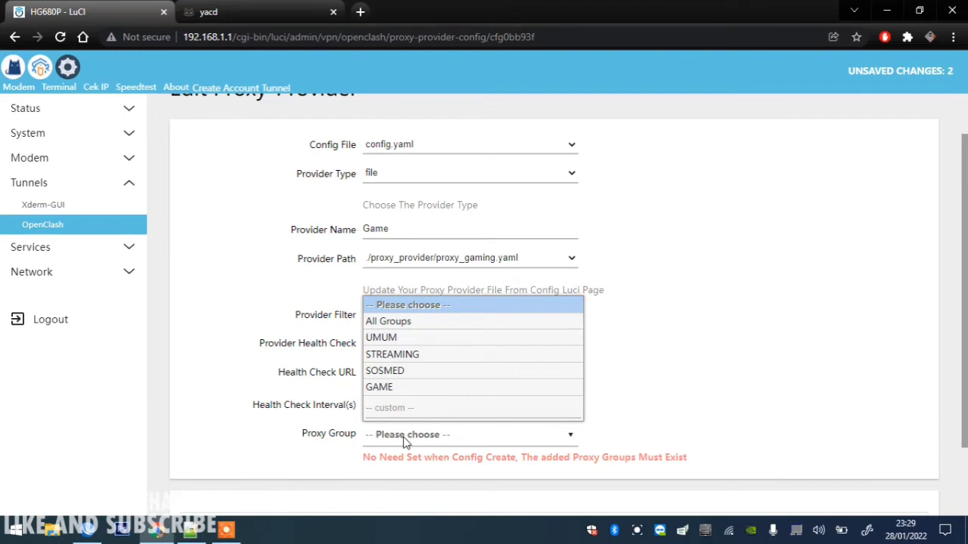
pyautogui.click(408, 385)
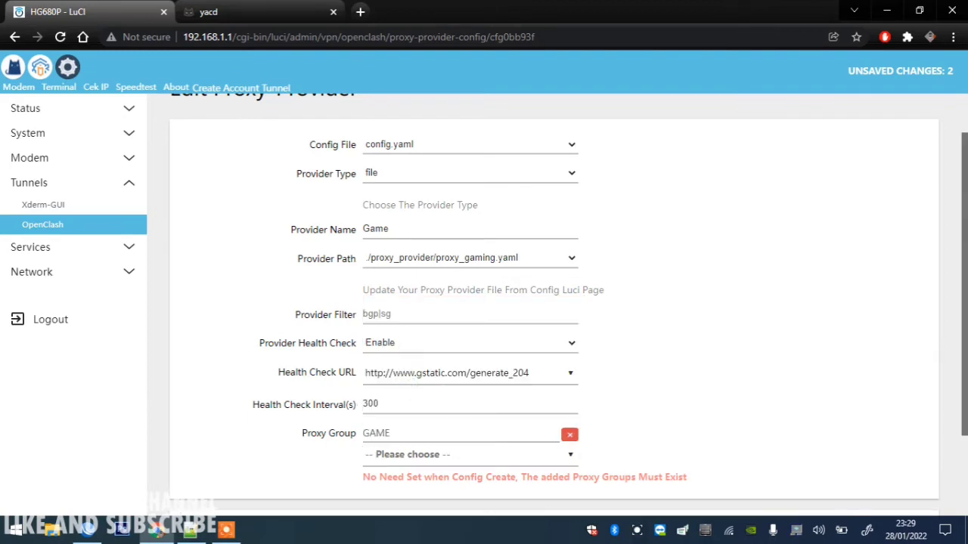
pyautogui.scroll(1, 346, 297)
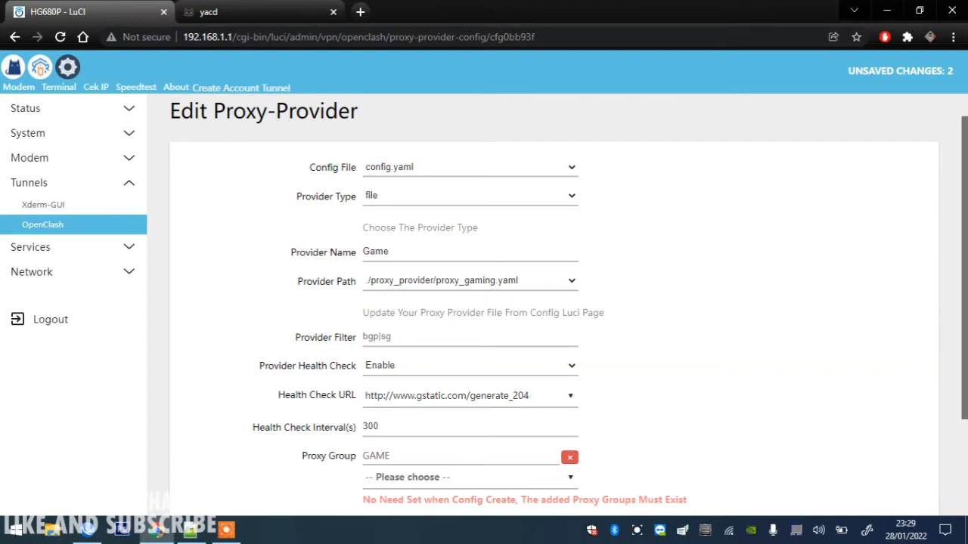
# - Check the existing proxy providers on the Yacd dashboard's proxies page and expand the Sosmed provider
pyautogui.scroll(-2, 956, 335)
pyautogui.moveTo(963, 306)
pyautogui.mouseDown()
pyautogui.moveTo(963, 233)
pyautogui.moveTo(956, 307)
pyautogui.mouseUp()
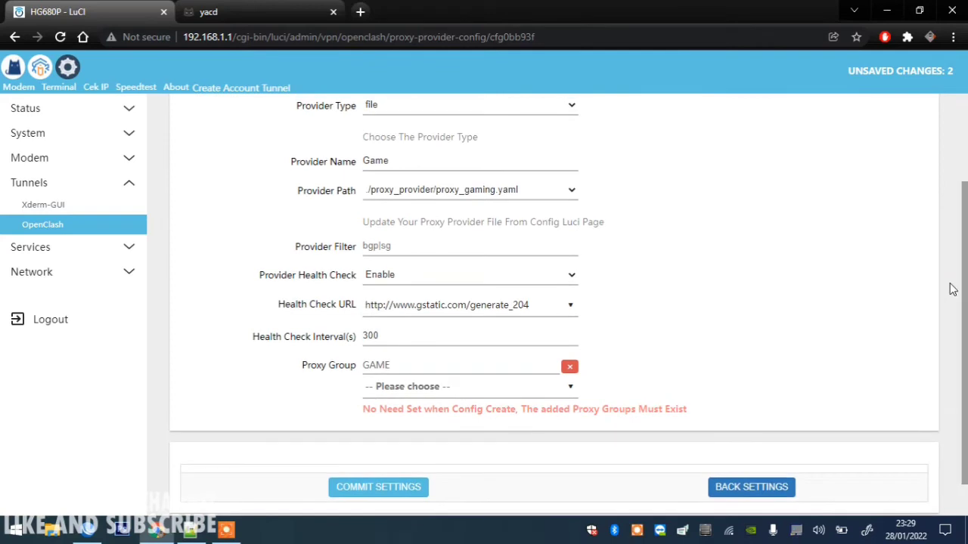
pyautogui.click(284, 15)
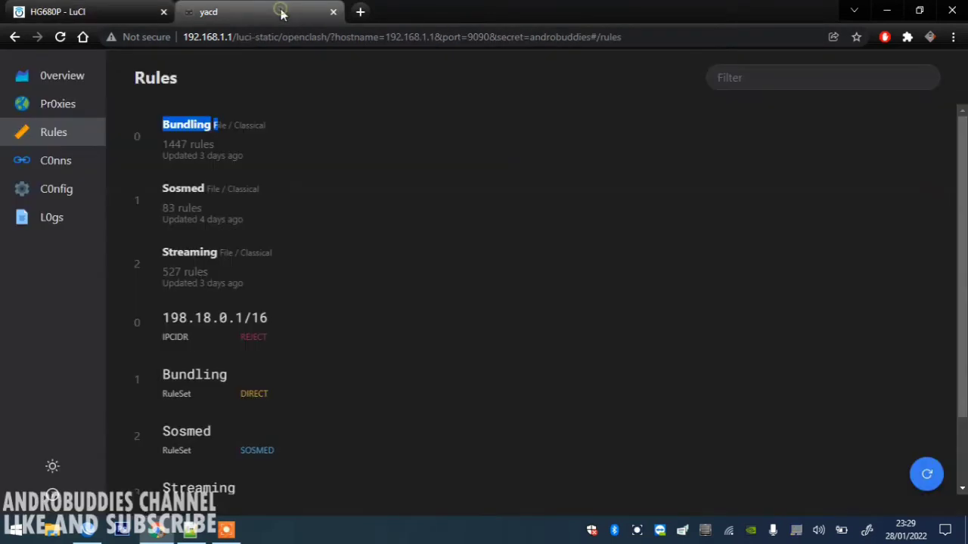
pyautogui.click(53, 104)
pyautogui.scroll(-4, 293, 153)
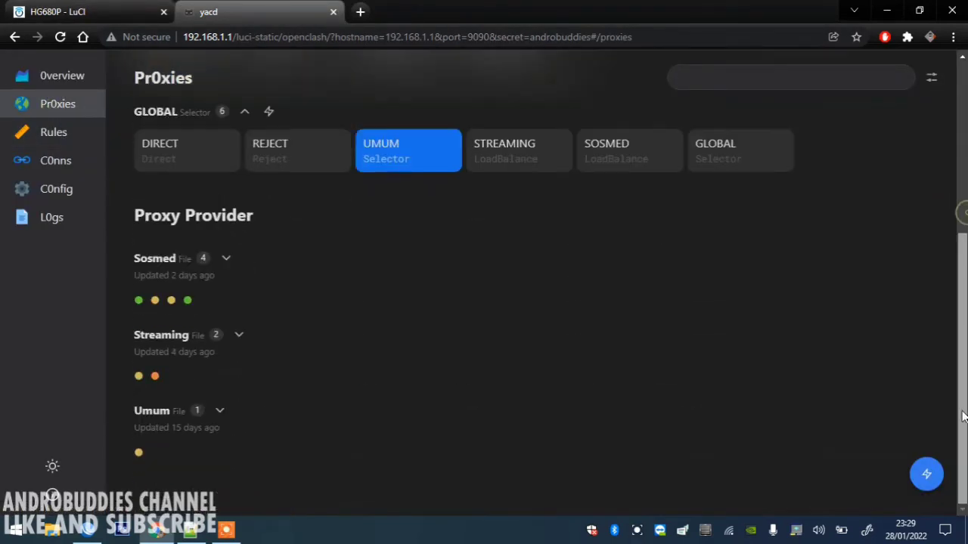
pyautogui.moveTo(268, 216); pyautogui.dragTo(115, 214)
pyautogui.click(225, 258)
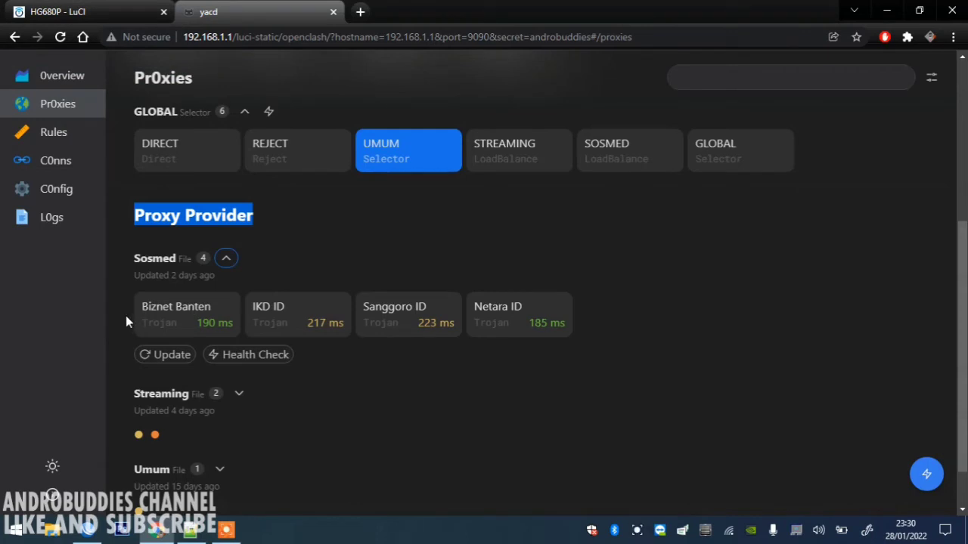
# - Return to the proxy provider editor and commit the Game provider's settings
pyautogui.click(64, 7)
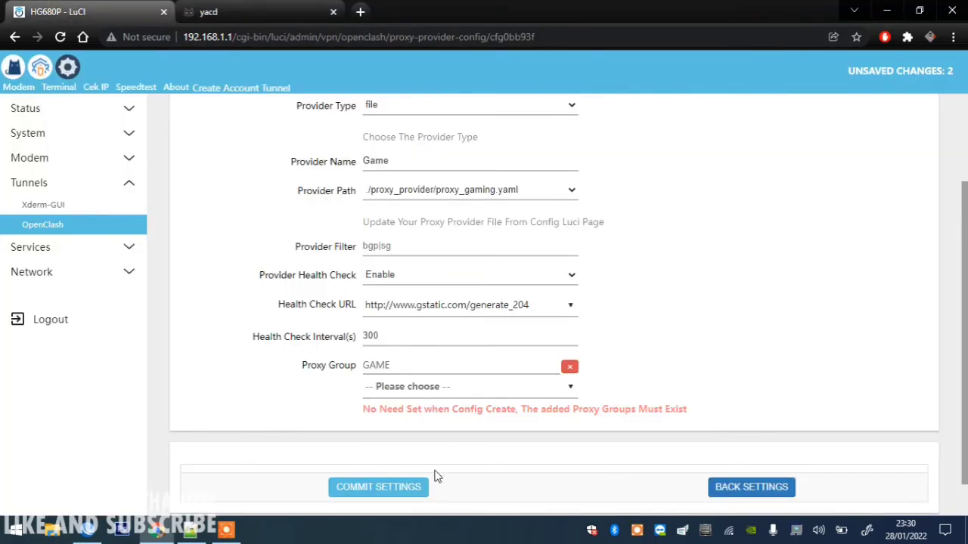
pyautogui.click(407, 493)
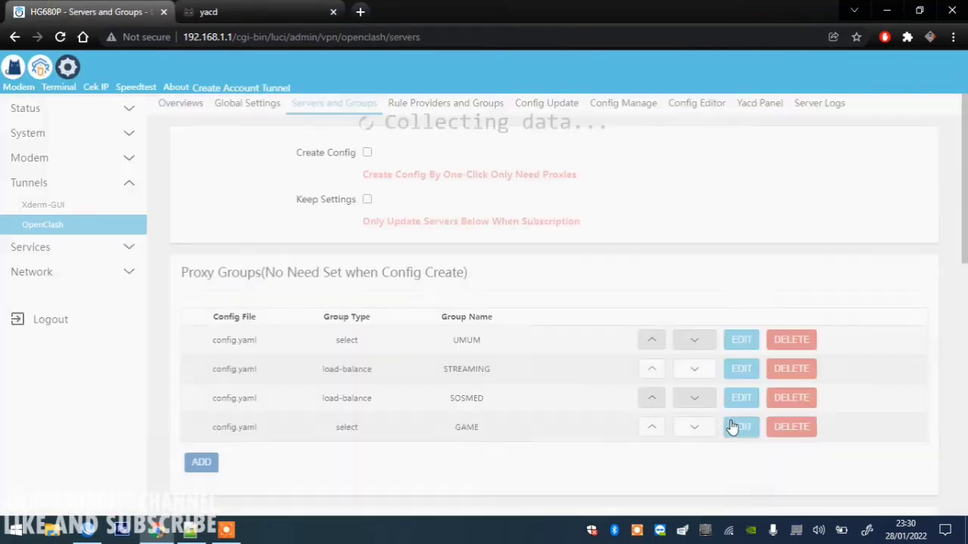
# - Compare the GAME entry in the Proxy Groups table with the Game entry in the Proxy-Provider table
pyautogui.scroll(-5, 964, 376)
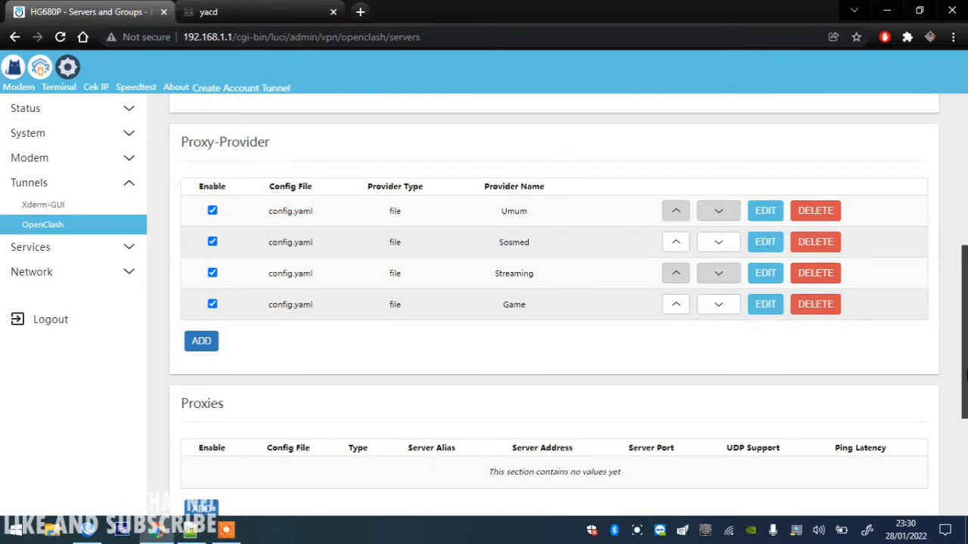
pyautogui.moveTo(964, 376); pyautogui.dragTo(965, 316)
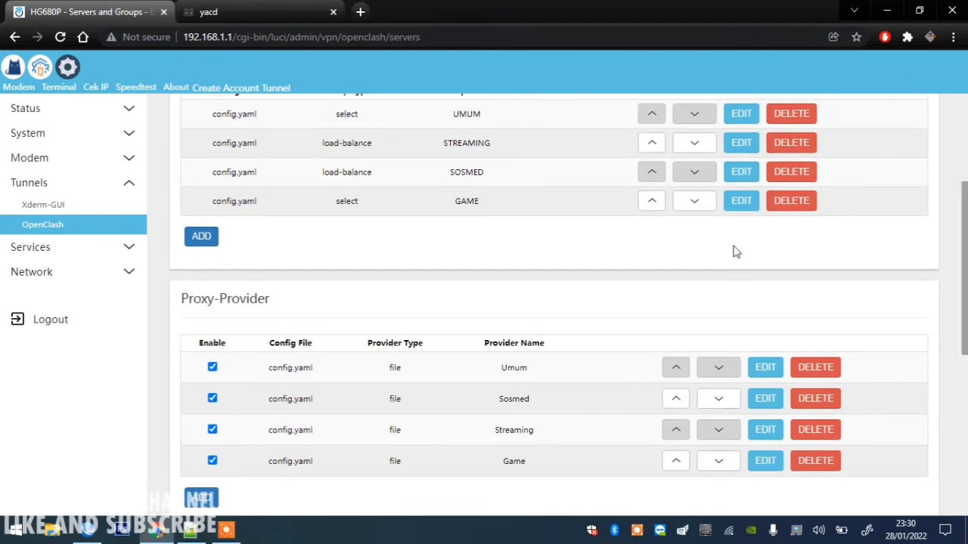
pyautogui.doubleClick(473, 202)
pyautogui.scroll(1, 966, 272)
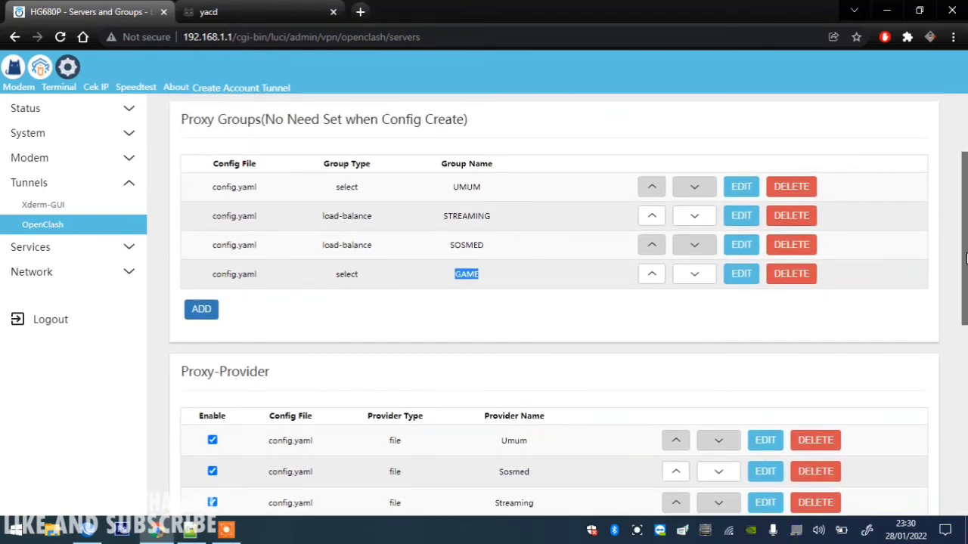
pyautogui.scroll(-3, 966, 259)
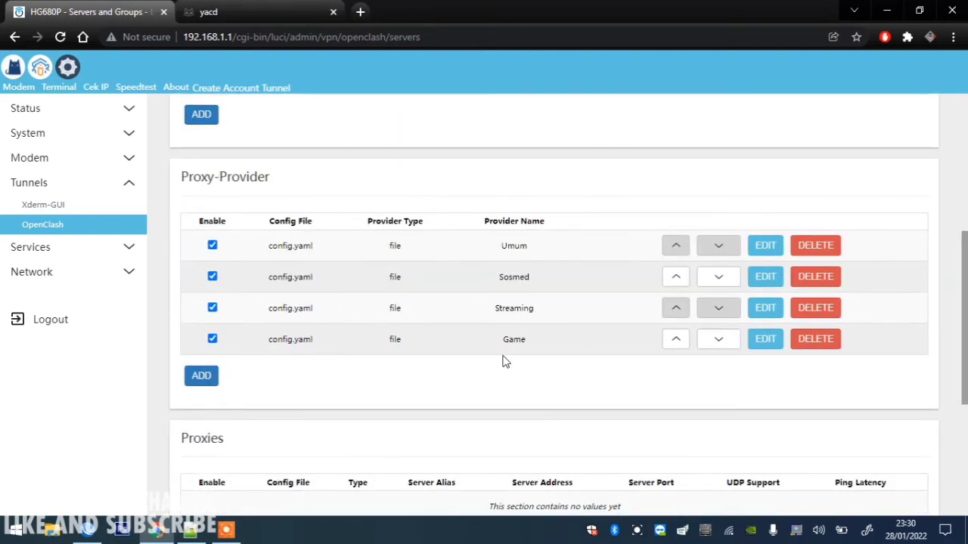
pyautogui.doubleClick(529, 340)
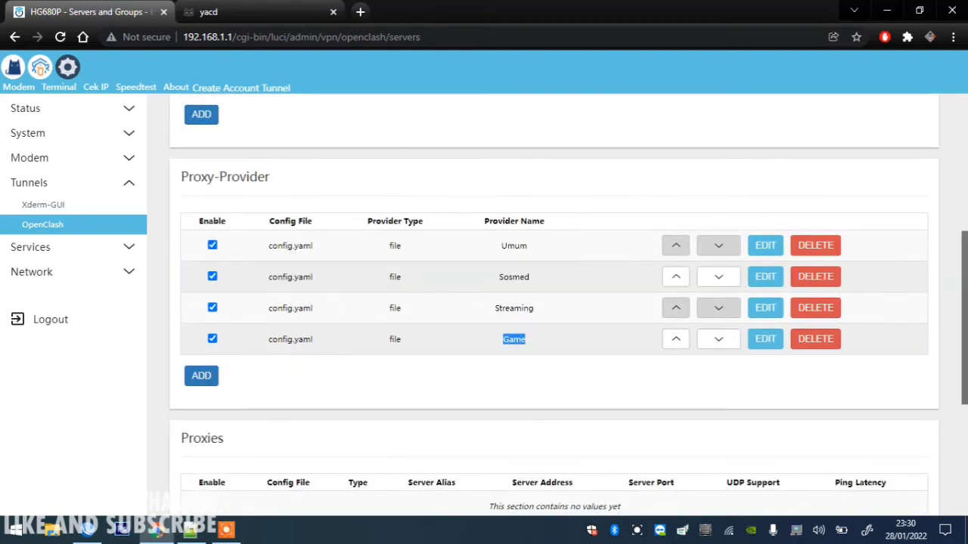
pyautogui.scroll(1, 962, 353)
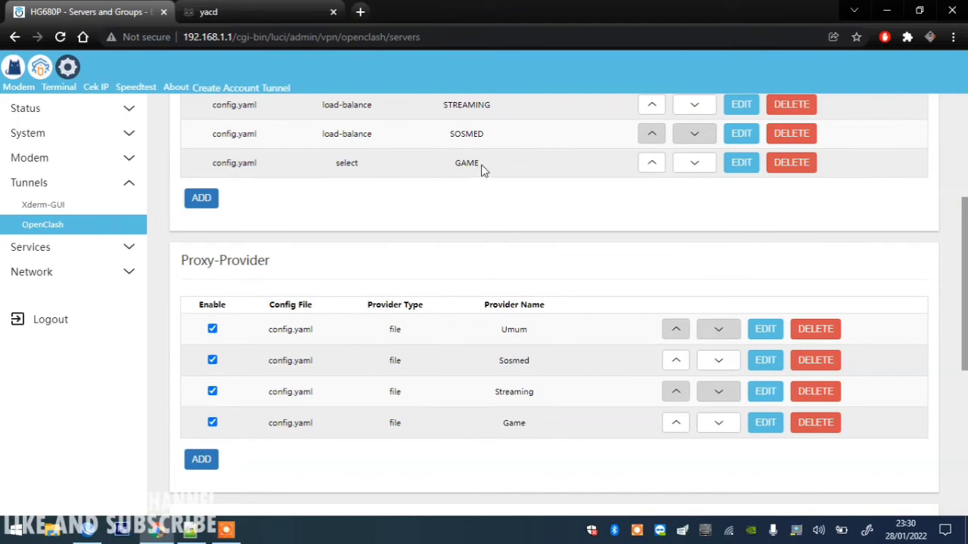
pyautogui.moveTo(484, 167); pyautogui.dragTo(447, 171)
# - Commit the servers and groups settings and apply them to OpenClash
pyautogui.scroll(-1, 965, 414)
pyautogui.scroll(-3, 966, 414)
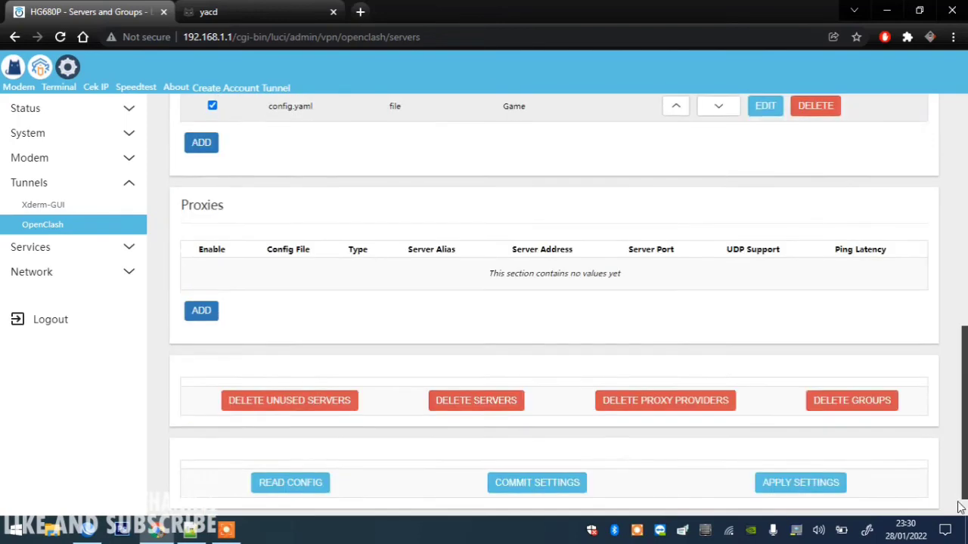
pyautogui.click(547, 445)
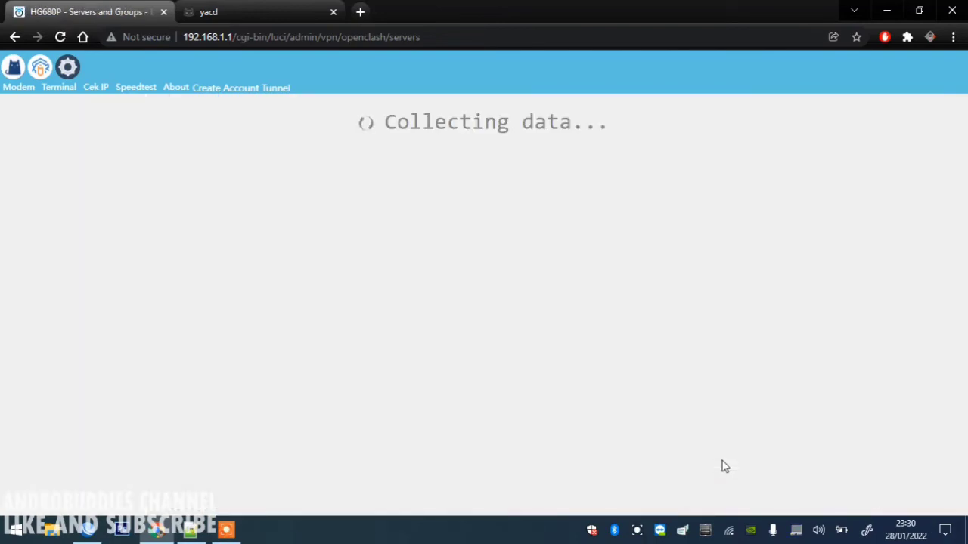
pyautogui.scroll(-8, 939, 417)
pyautogui.scroll(-2, 786, 391)
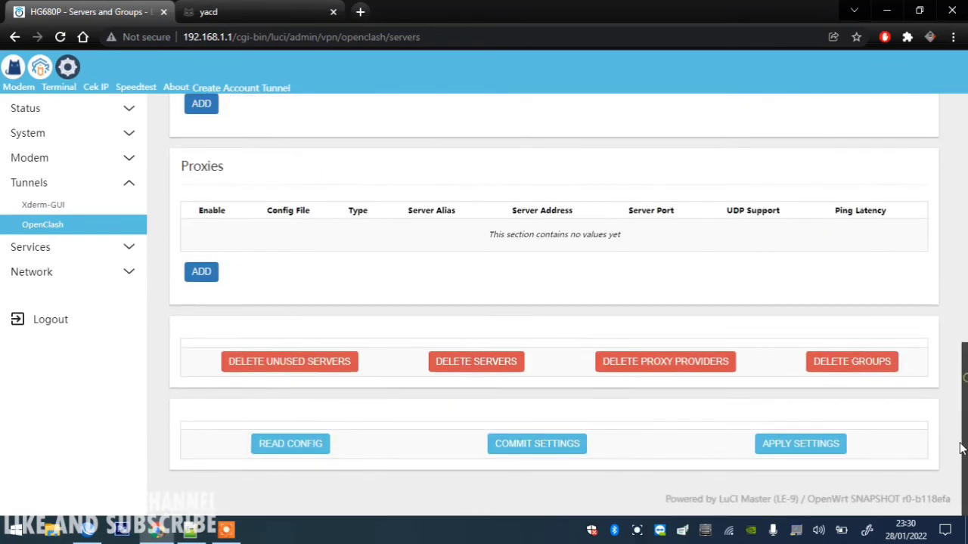
pyautogui.click(828, 443)
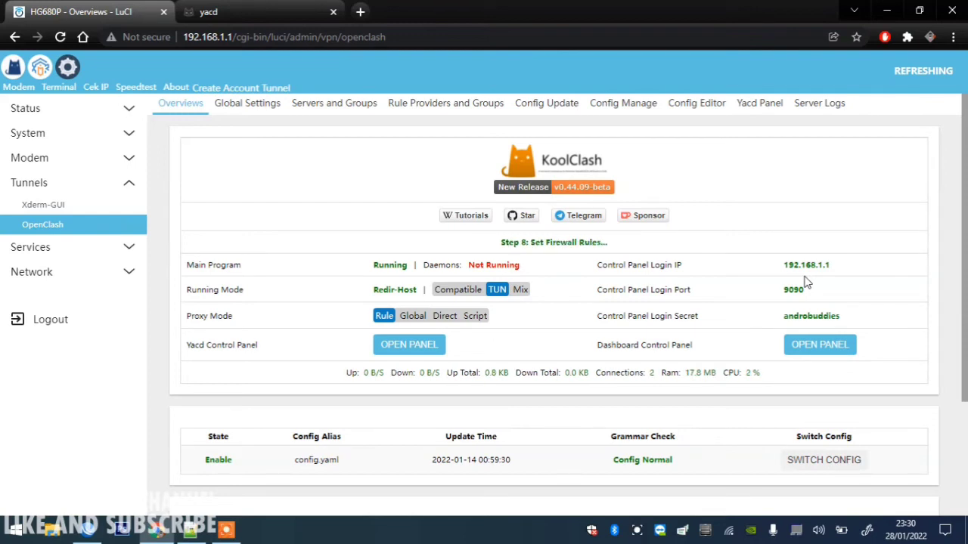
# - Open the Yacd control panel's proxies page, collapse the STREAMING group and expand the GAME group
pyautogui.click(416, 347)
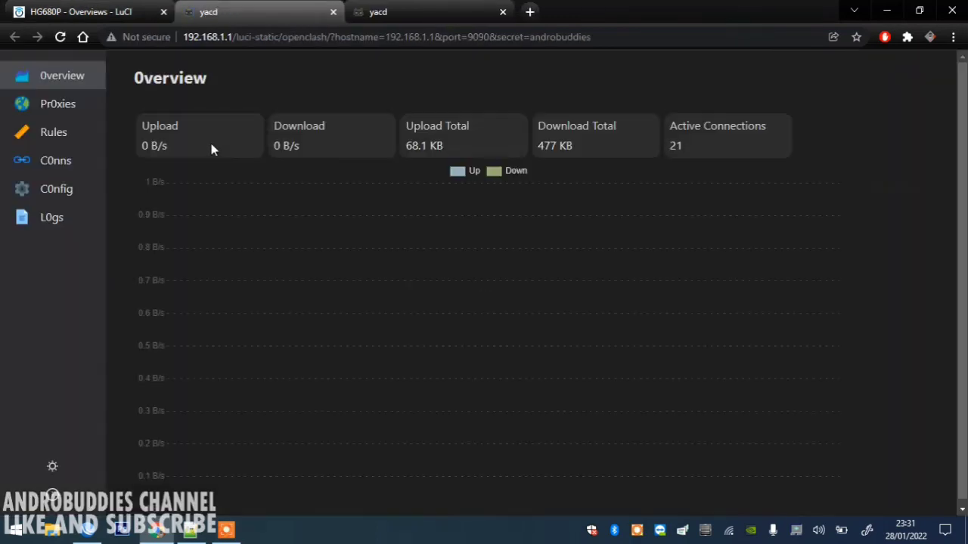
pyautogui.click(73, 105)
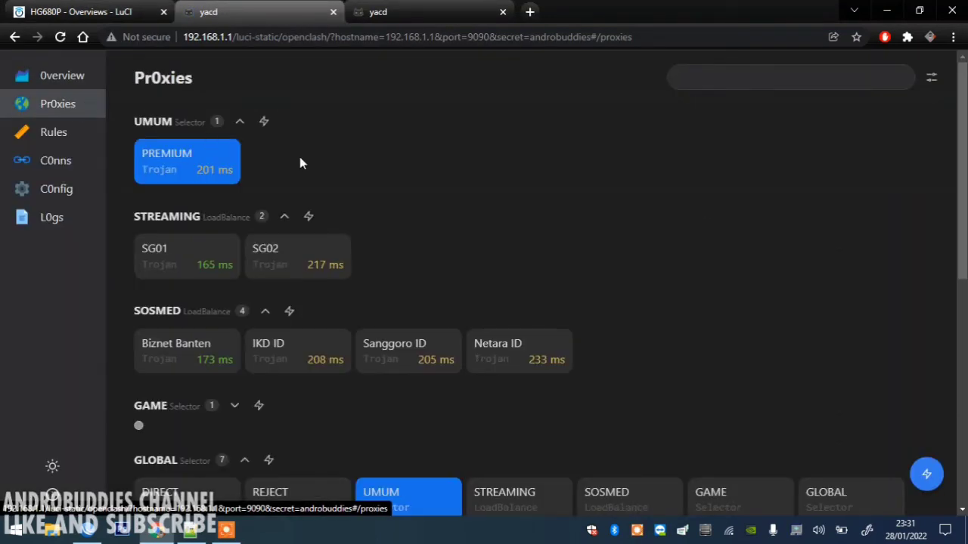
pyautogui.click(284, 217)
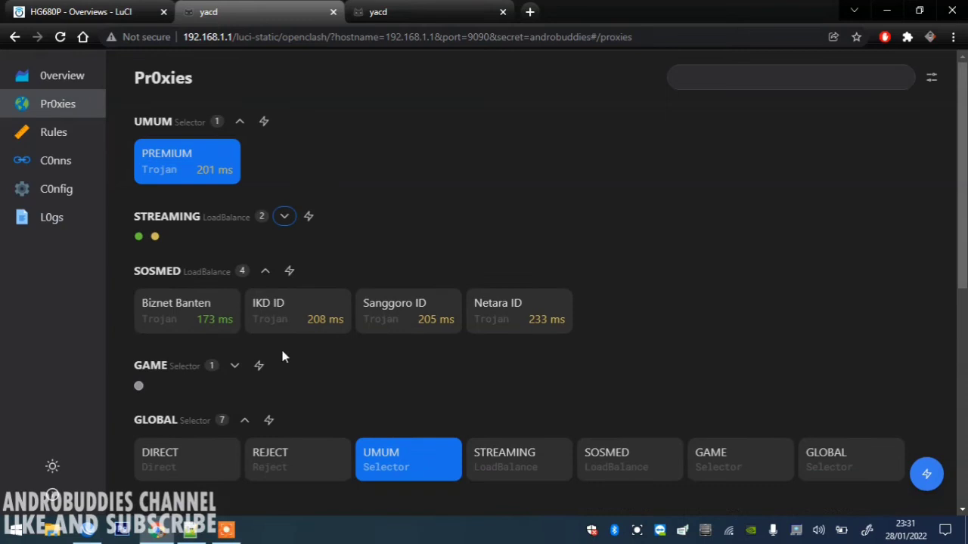
pyautogui.click(234, 366)
pyautogui.scroll(-2, 389, 367)
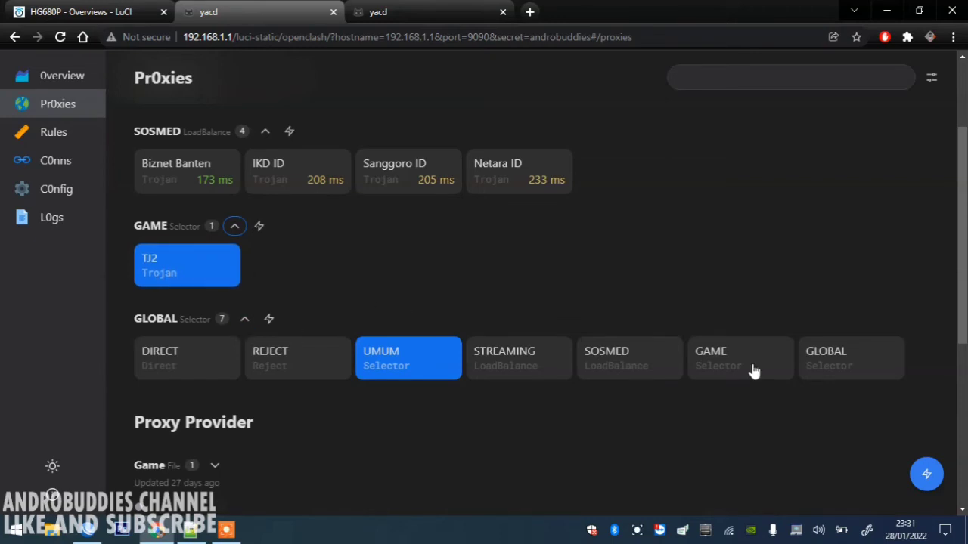
# - Inspect the Game proxy provider's server, review the proxy groups again and collapse the SOSMED group
pyautogui.scroll(-3, 220, 302)
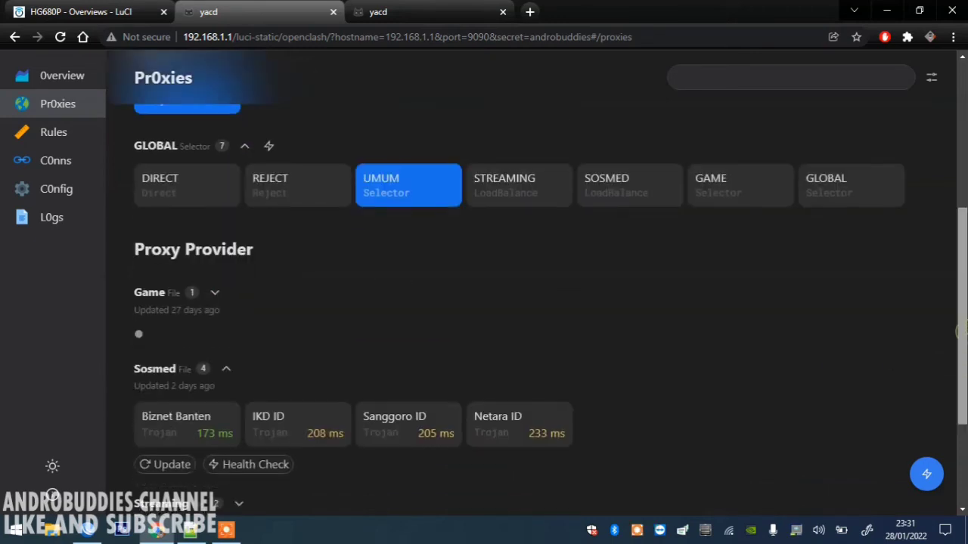
pyautogui.click(217, 254)
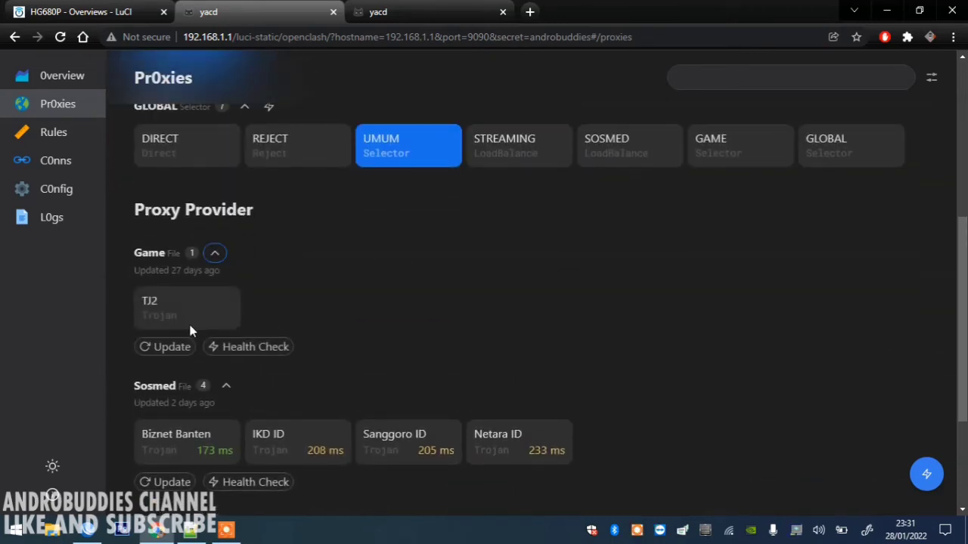
pyautogui.moveTo(964, 346); pyautogui.dragTo(964, 233)
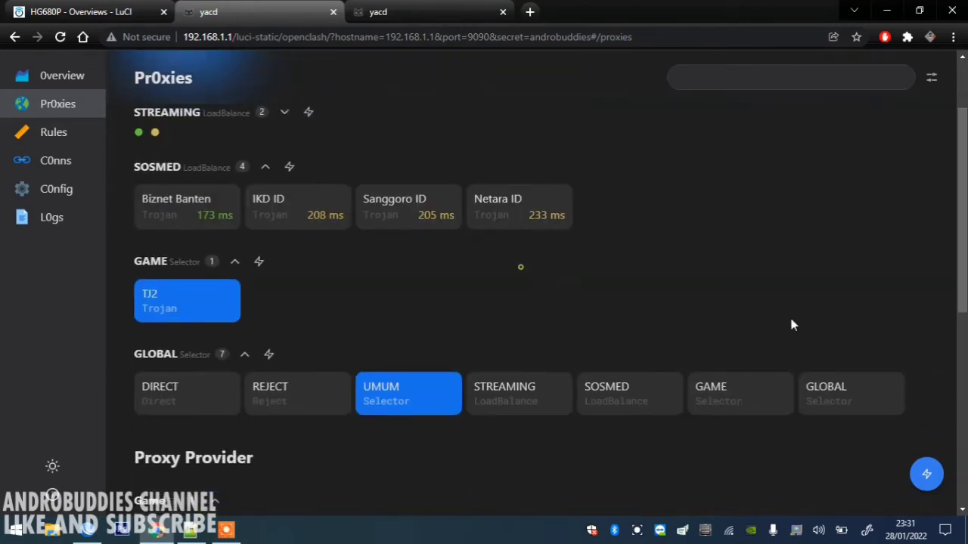
pyautogui.scroll(1, 789, 318)
pyautogui.scroll(1, 554, 193)
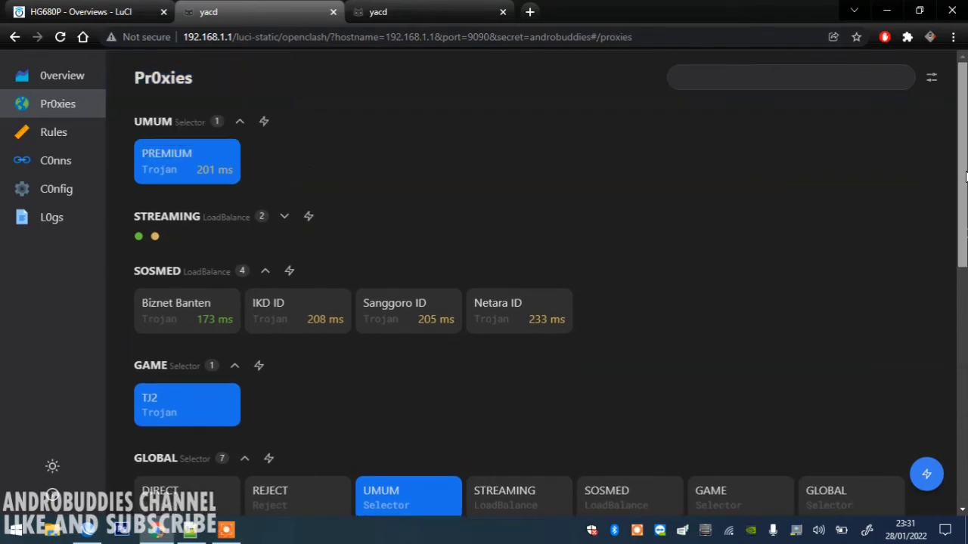
pyautogui.click(264, 273)
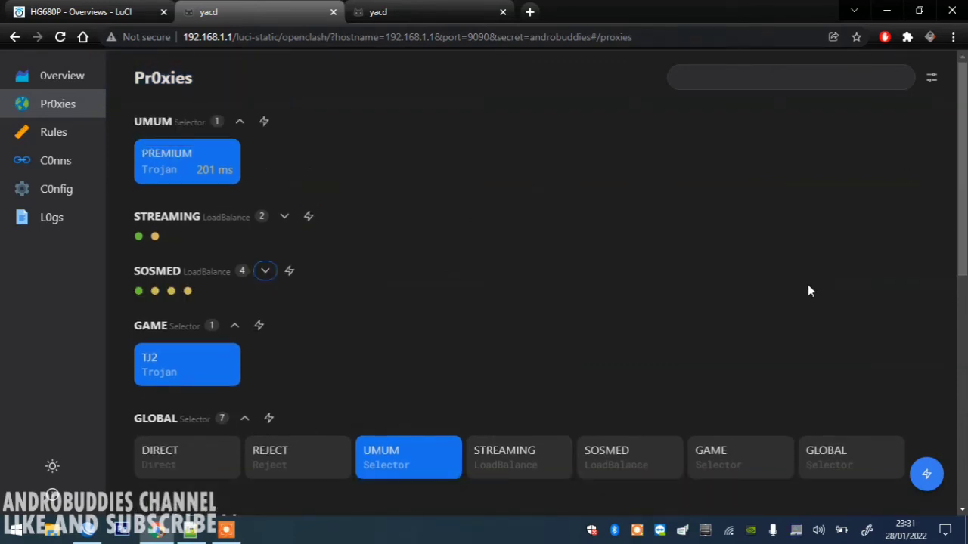
# - Switch to Notepad++ and copy the line "- RULE-SET,Bundling,DIRECT" from the rules section
pyautogui.click(190, 531)
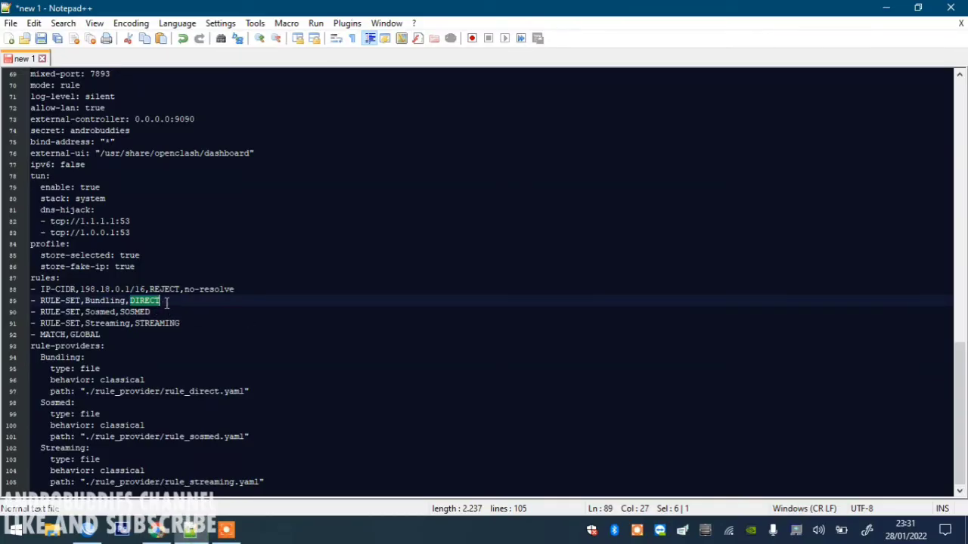
pyautogui.moveTo(166, 301); pyautogui.dragTo(33, 301)
pyautogui.hotkey('ctrl', 'c')
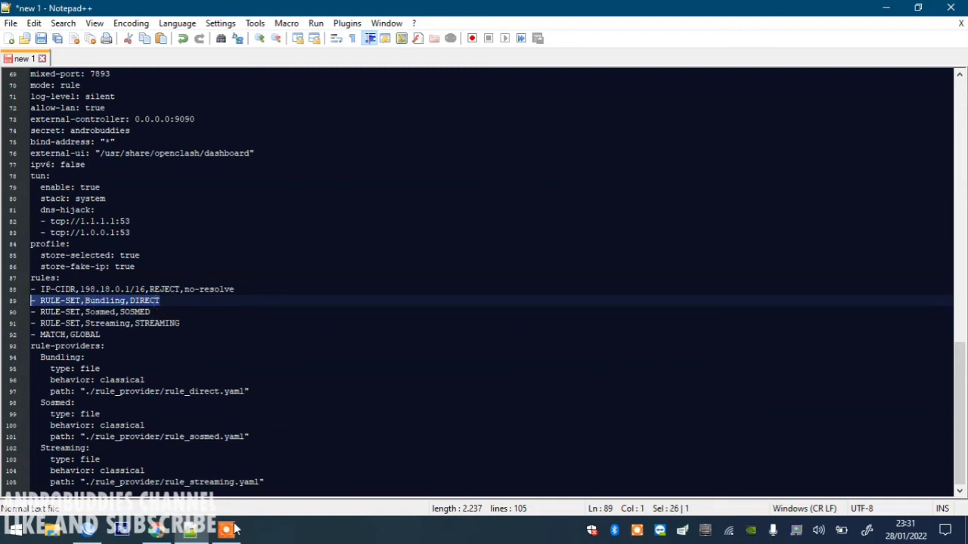
# - Return to the browser, close the spare Yacd page and open the rule_provider folder in OpenClash's config file manager
pyautogui.moveTo(155, 530)
pyautogui.click(168, 463)
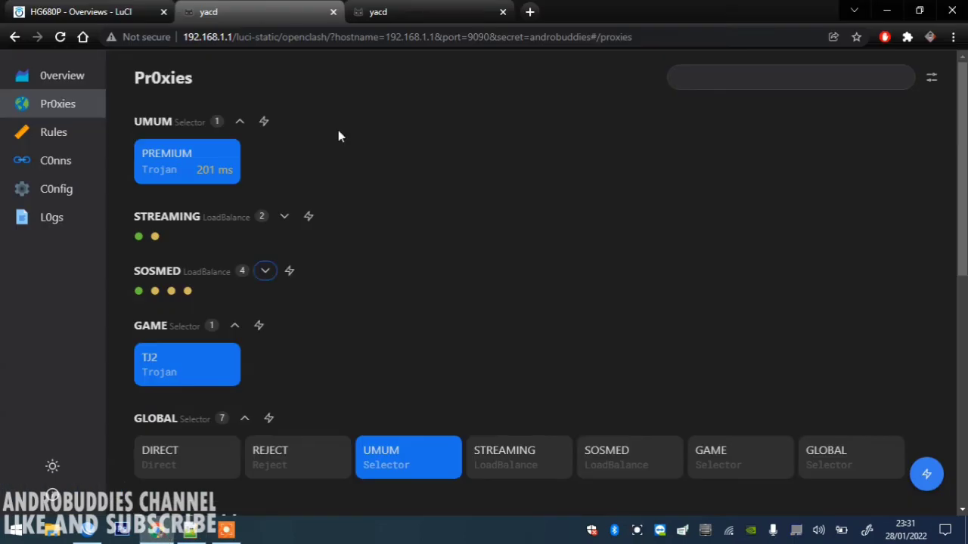
pyautogui.click(334, 12)
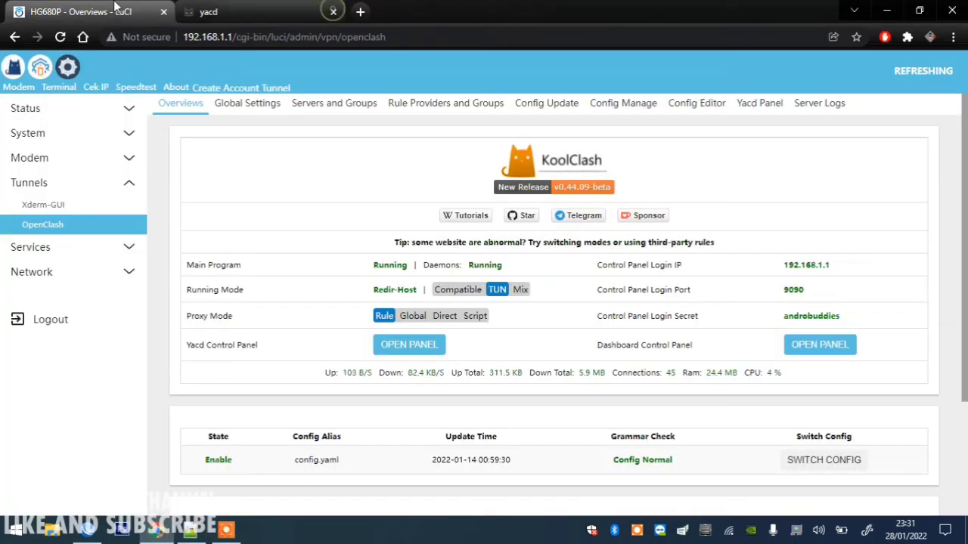
pyautogui.click(630, 109)
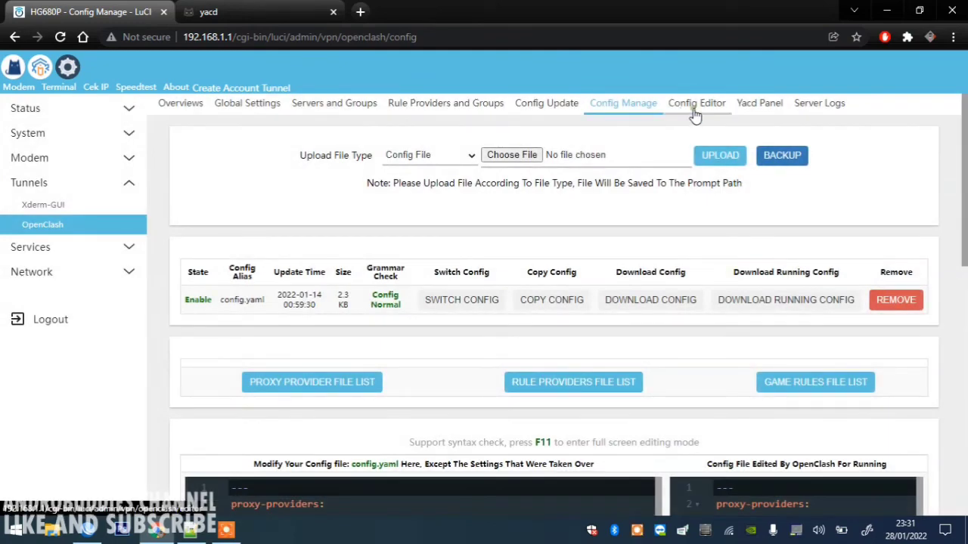
pyautogui.click(695, 113)
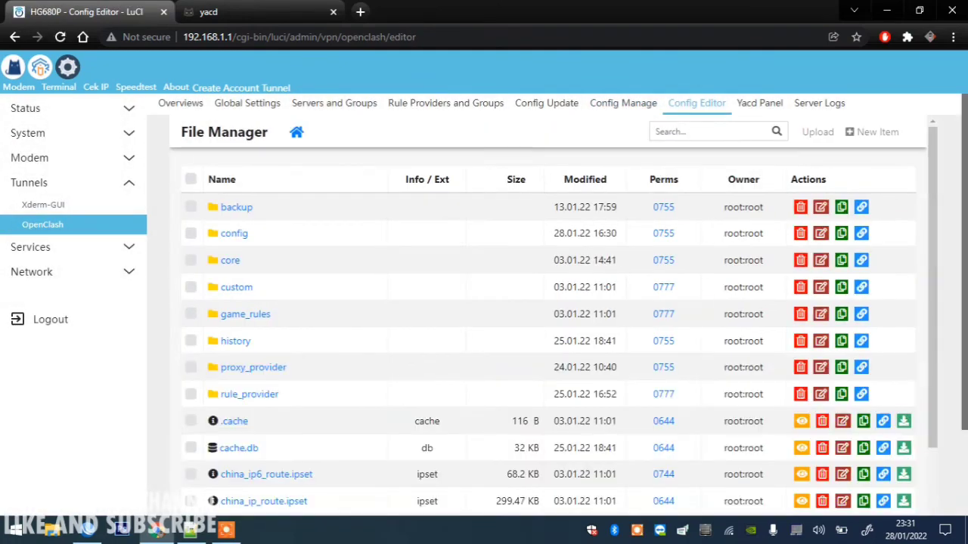
pyautogui.click(242, 396)
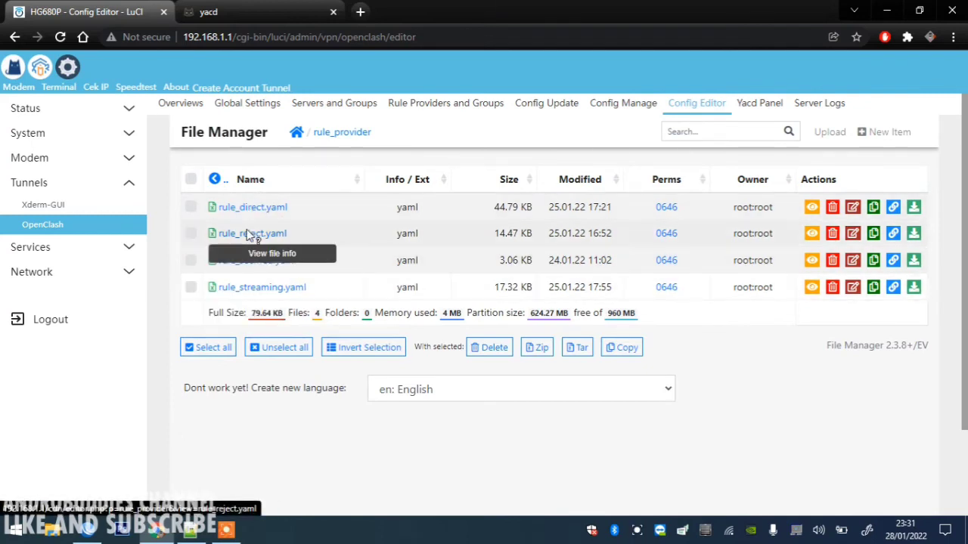
# - Rename the file rule_reject.yaml as rule_game.yaml in the rule_provider folder
pyautogui.click(191, 233)
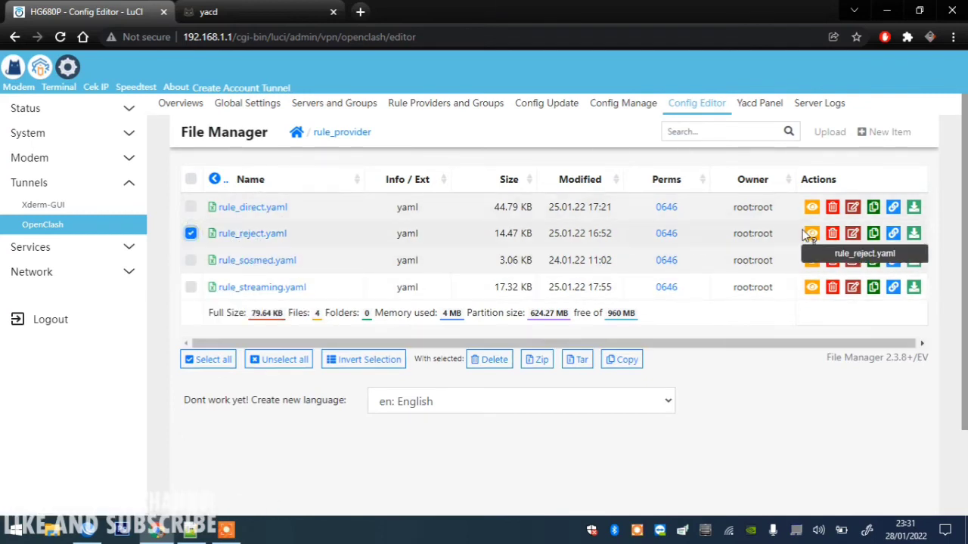
pyautogui.click(852, 234)
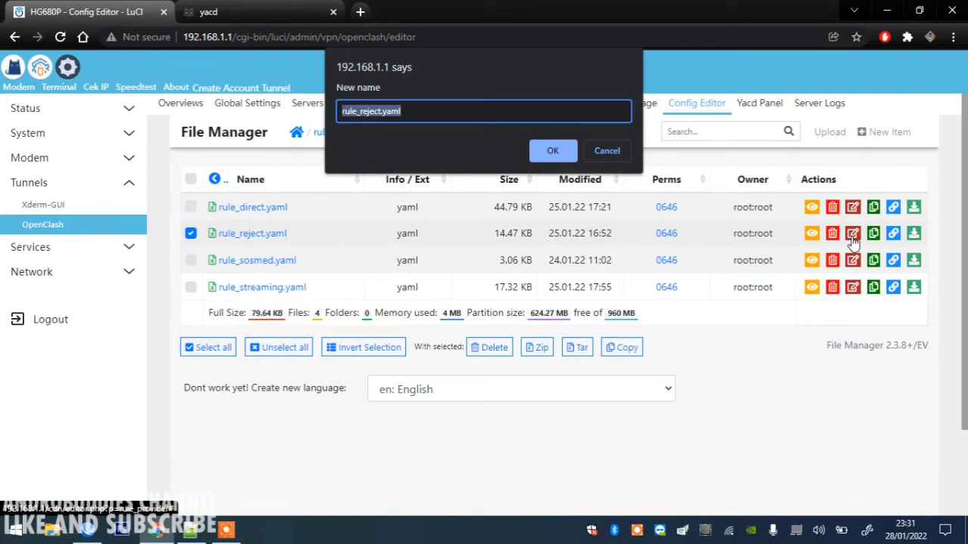
pyautogui.press('Right')
pyautogui.press('Left')
pyautogui.press('Left')
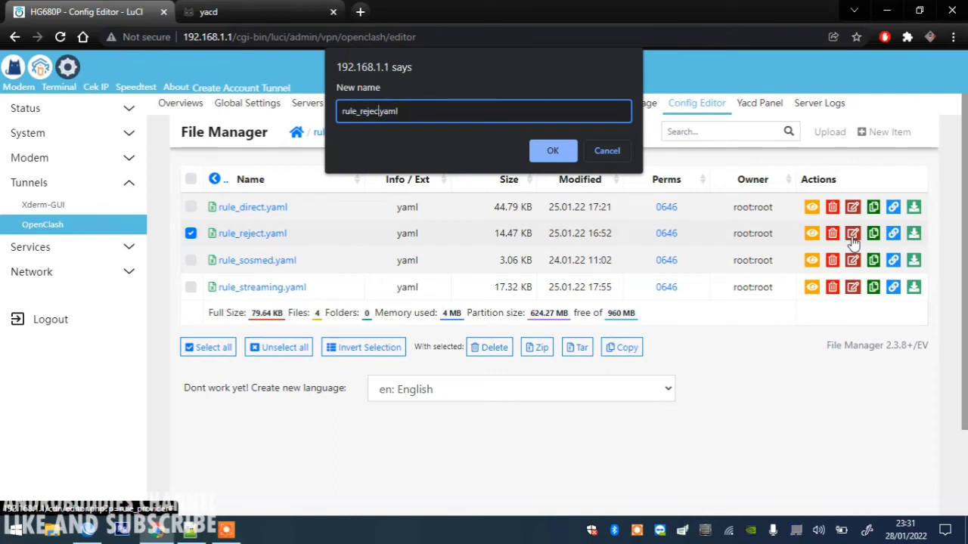
pyautogui.press('BackSpace')
pyautogui.press('BackSpace')
pyautogui.press('BackSpace')
pyautogui.write('game.')
pyautogui.press('Return')
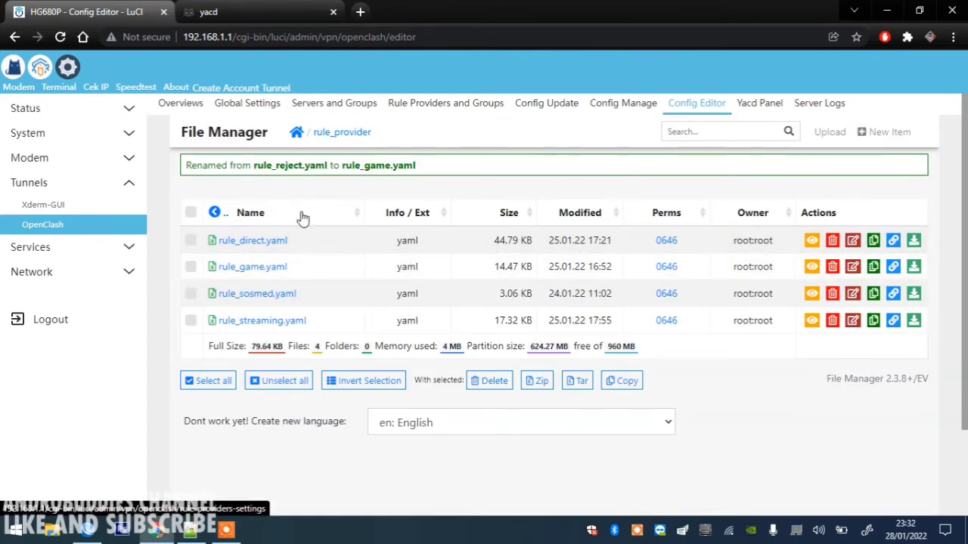
# - Open config.yaml in Config Manage, paste the copied Bundling rule below the existing one in the rules section and remove the copy's DIRECT target
pyautogui.click(632, 110)
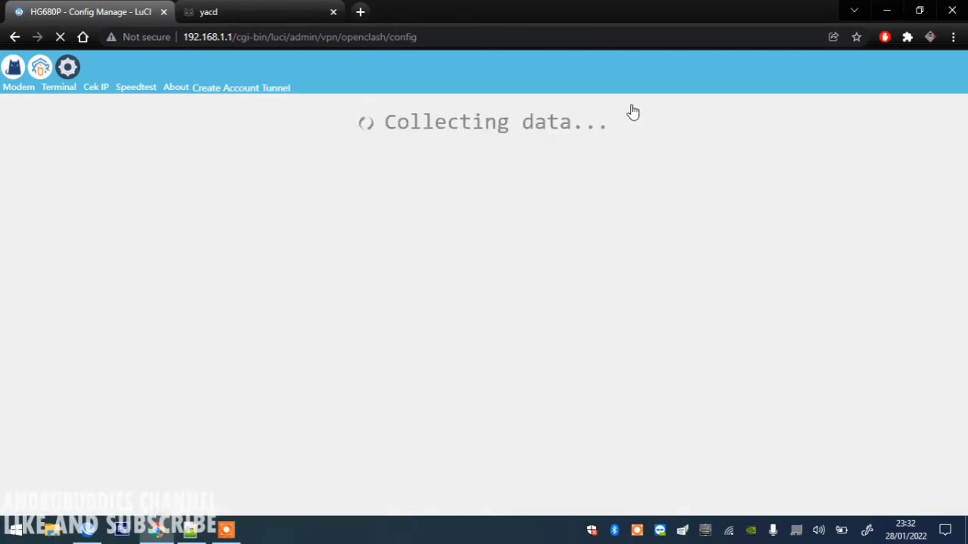
pyautogui.scroll(-6, 964, 366)
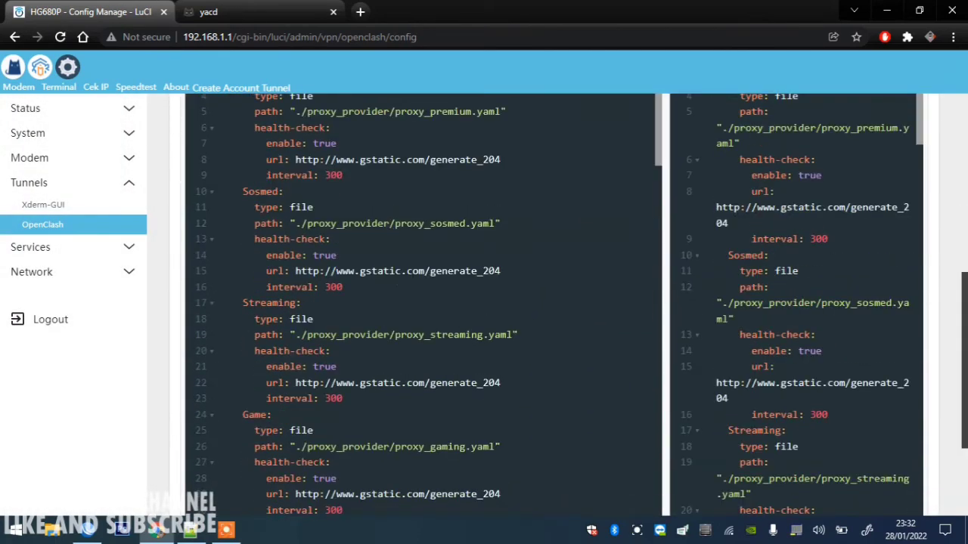
pyautogui.scroll(-10, 654, 328)
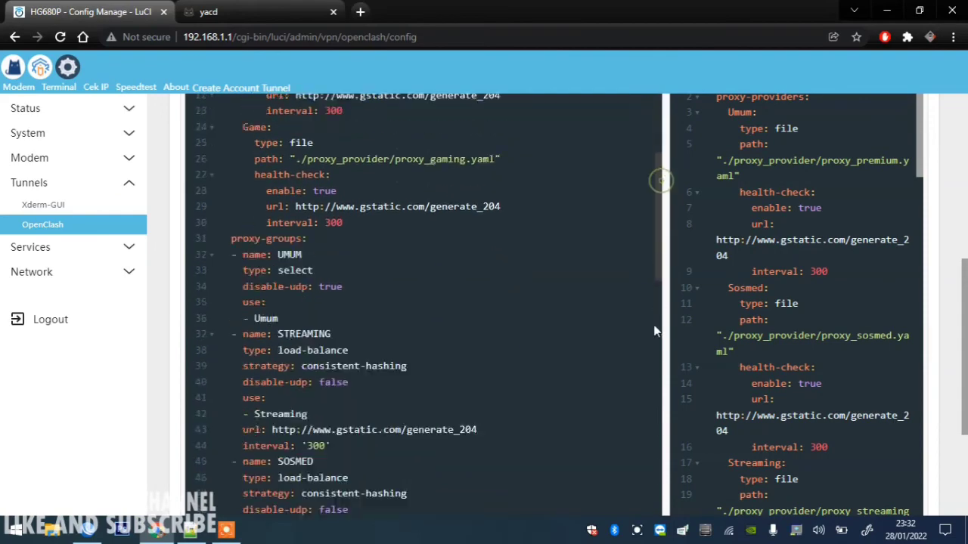
pyautogui.scroll(-5, 655, 393)
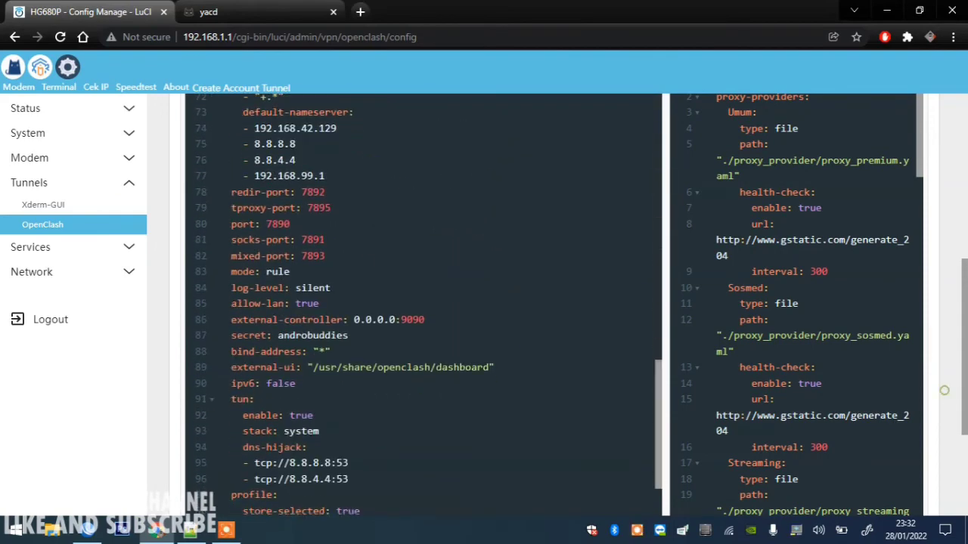
pyautogui.moveTo(965, 392); pyautogui.dragTo(965, 227)
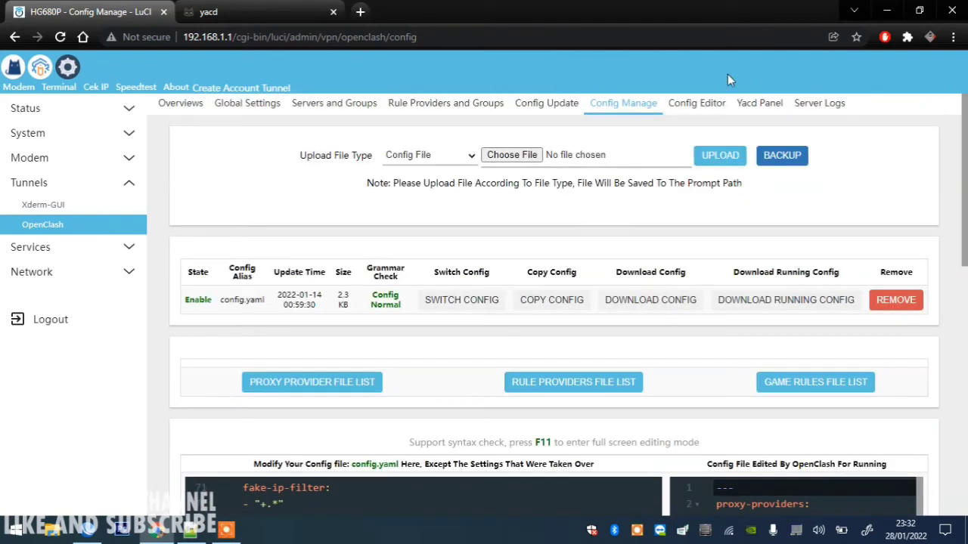
pyautogui.click(964, 467)
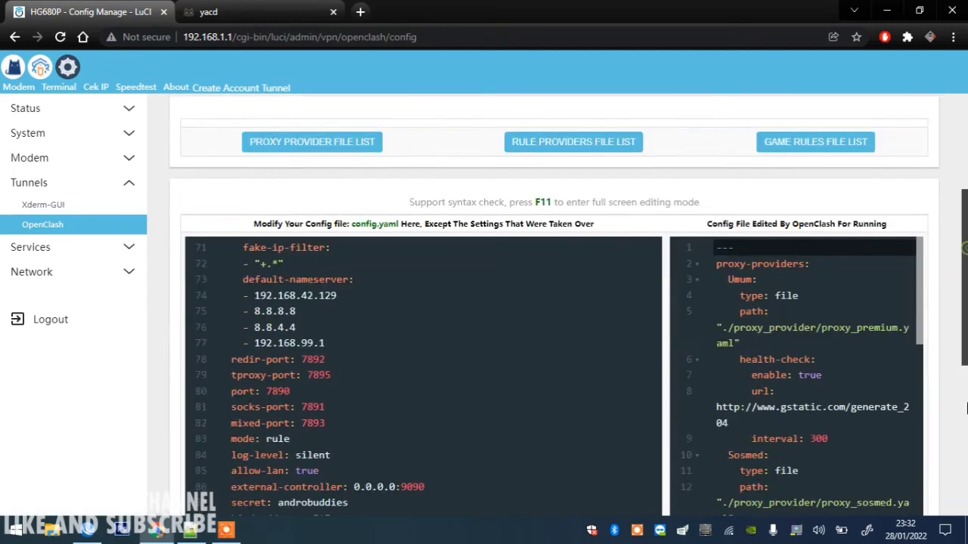
pyautogui.scroll(-5, 661, 355)
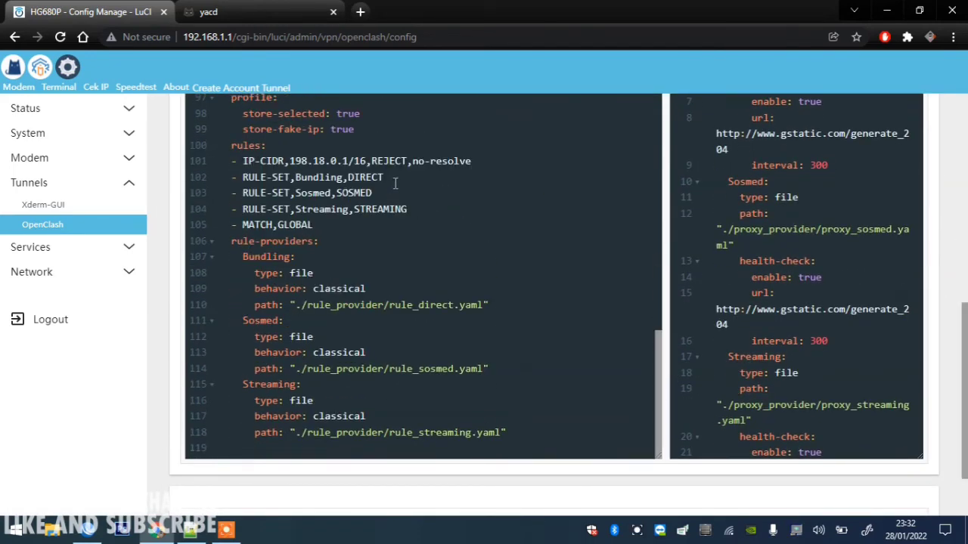
pyautogui.click(396, 177)
pyautogui.press('Return')
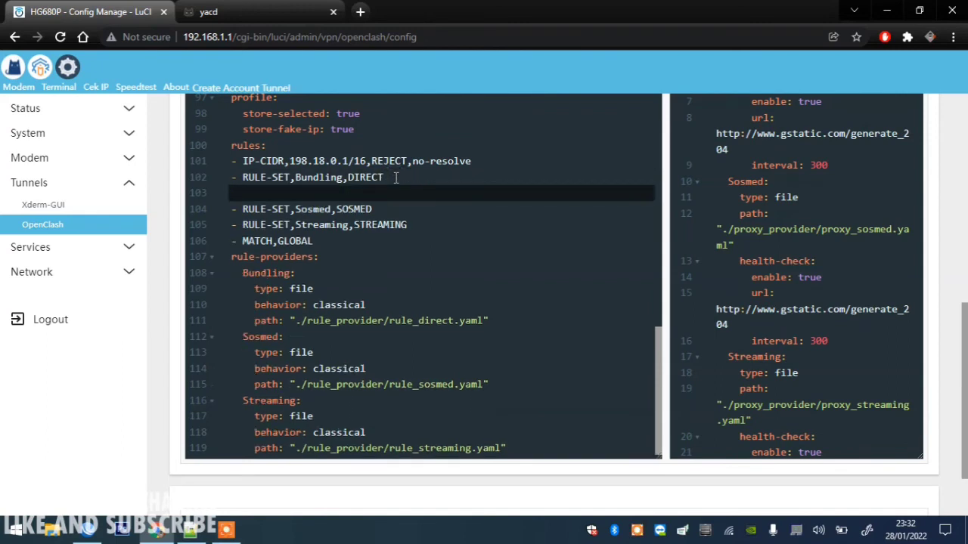
pyautogui.hotkey('ctrl', 'v')
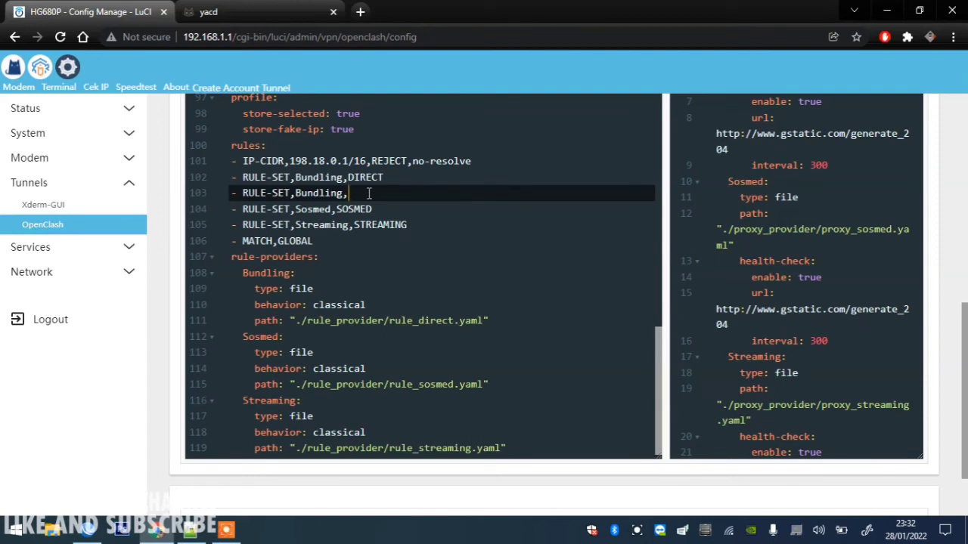
# - Go back through config.yaml to the proxy-groups section and check how the GAME group's name is written
pyautogui.moveTo(663, 387); pyautogui.dragTo(656, 73)
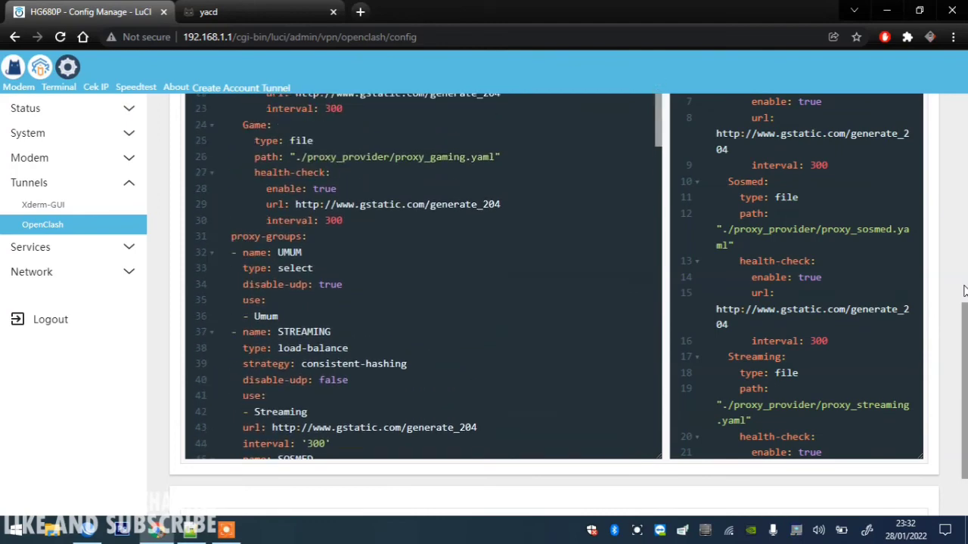
pyautogui.scroll(4, 578, 324)
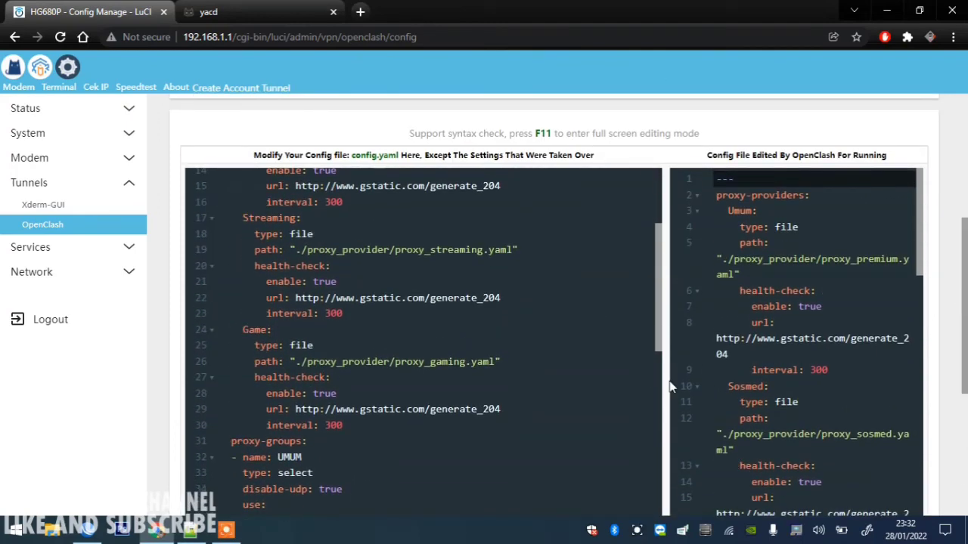
pyautogui.scroll(-10, 660, 359)
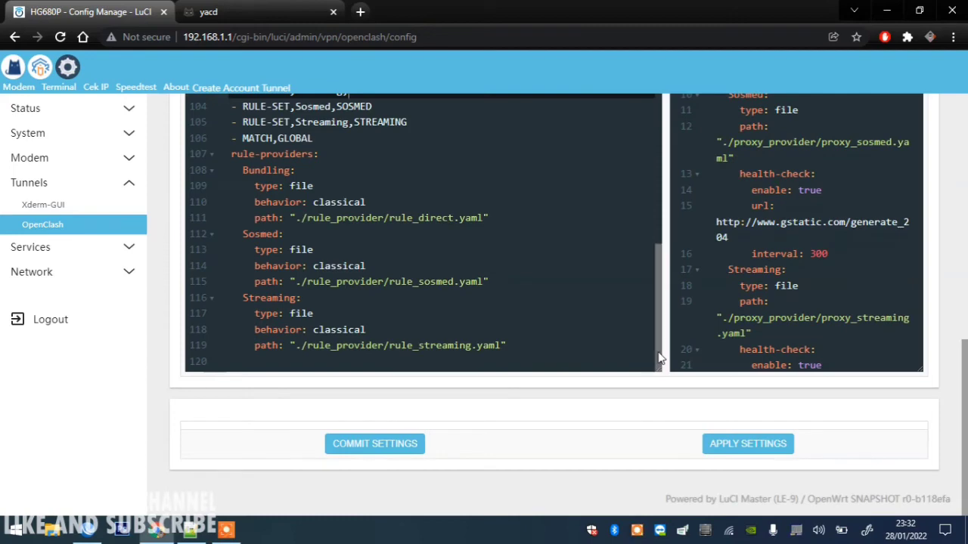
pyautogui.click(438, 265)
pyautogui.scroll(1, 963, 381)
pyautogui.scroll(1, 963, 363)
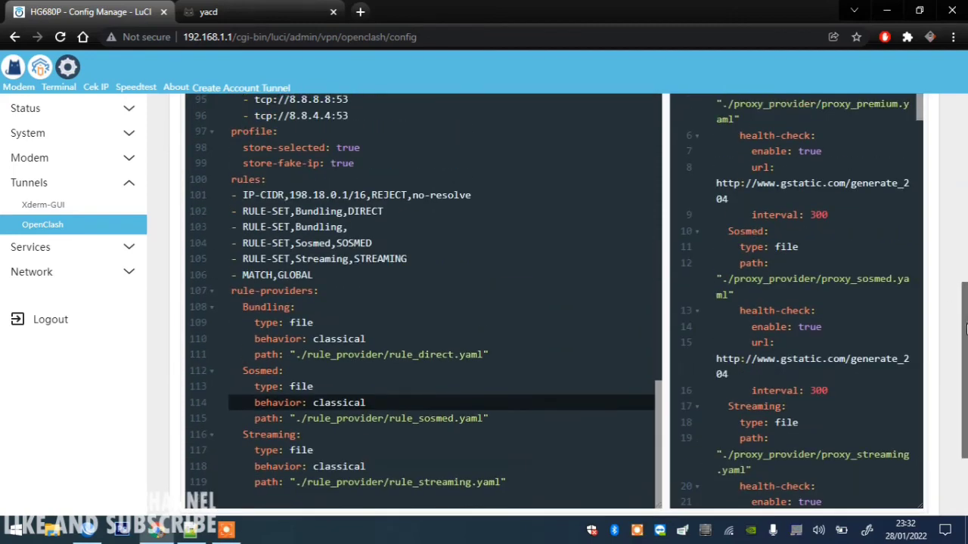
pyautogui.click(499, 363)
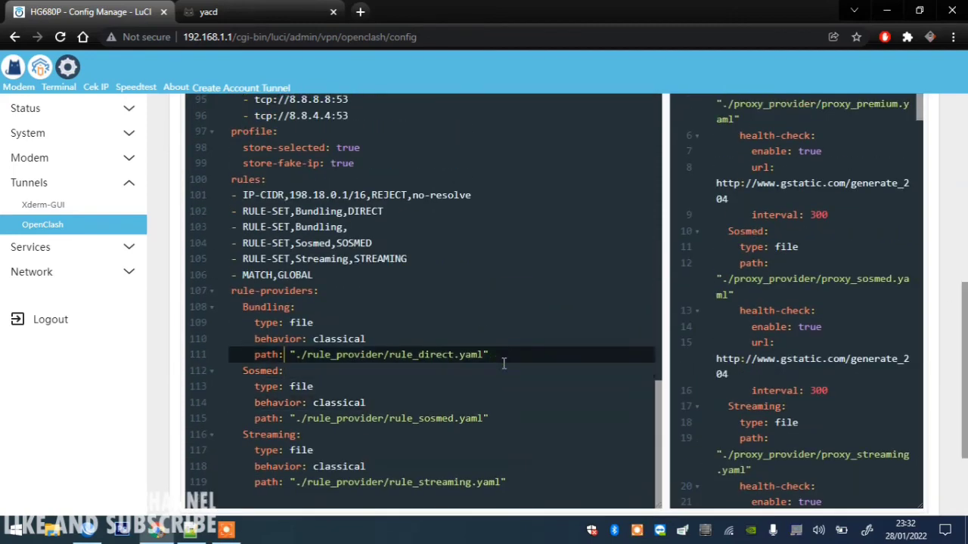
pyautogui.press('Up')
pyautogui.press('Up')
pyautogui.press('Up')
pyautogui.press('Up')
pyautogui.press('Up')
pyautogui.press('Up')
pyautogui.press('Up')
pyautogui.press('Up')
pyautogui.press('Up')
pyautogui.press('Up')
pyautogui.press('Up')
pyautogui.press('Up')
pyautogui.press('Up')
pyautogui.press('Up')
pyautogui.press('Up')
pyautogui.press('Up')
pyautogui.press('Up')
pyautogui.press('Up')
pyautogui.press('Up')
pyautogui.press('Up')
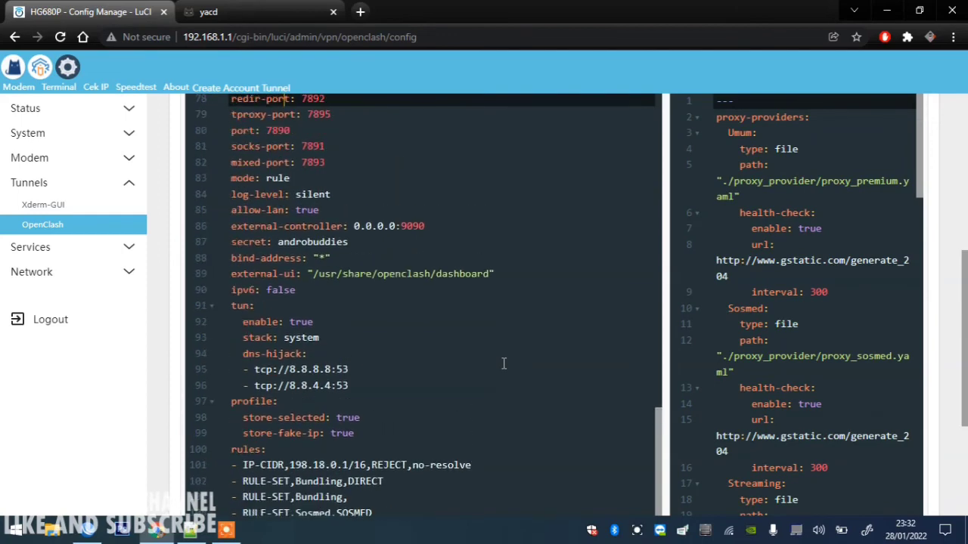
pyautogui.press('Up')
pyautogui.press('Up')
pyautogui.press('Up')
pyautogui.press('Up')
pyautogui.press('Up')
pyautogui.press('Up')
pyautogui.press('Up')
pyautogui.press('Up')
pyautogui.press('Up')
pyautogui.press('Up')
pyautogui.press('Up')
pyautogui.press('Up')
pyautogui.press('Up')
pyautogui.press('Up')
pyautogui.press('Up')
pyautogui.press('Up')
pyautogui.press('Up')
pyautogui.press('Up')
pyautogui.press('Up')
pyautogui.press('Up')
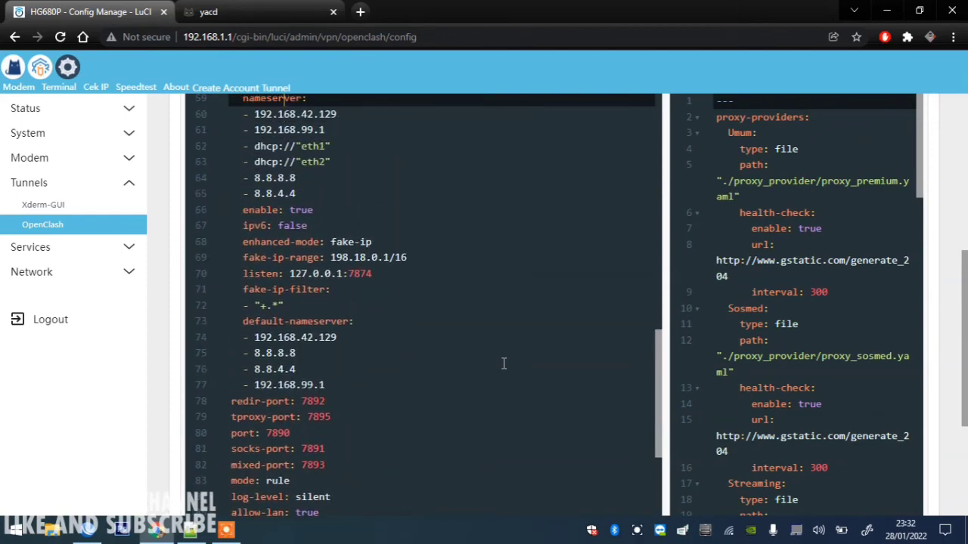
pyautogui.press('Up')
pyautogui.press('Up')
pyautogui.press('Up')
pyautogui.press('Up')
pyautogui.press('Up')
pyautogui.press('Up')
pyautogui.press('Up')
pyautogui.press('Up')
pyautogui.press('Up')
pyautogui.press('Up')
pyautogui.press('Up')
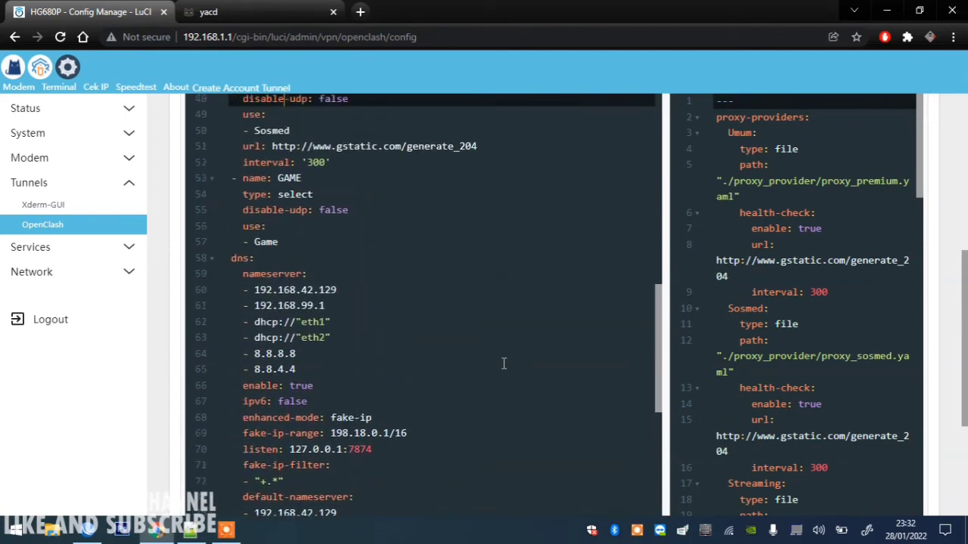
pyautogui.press('Up')
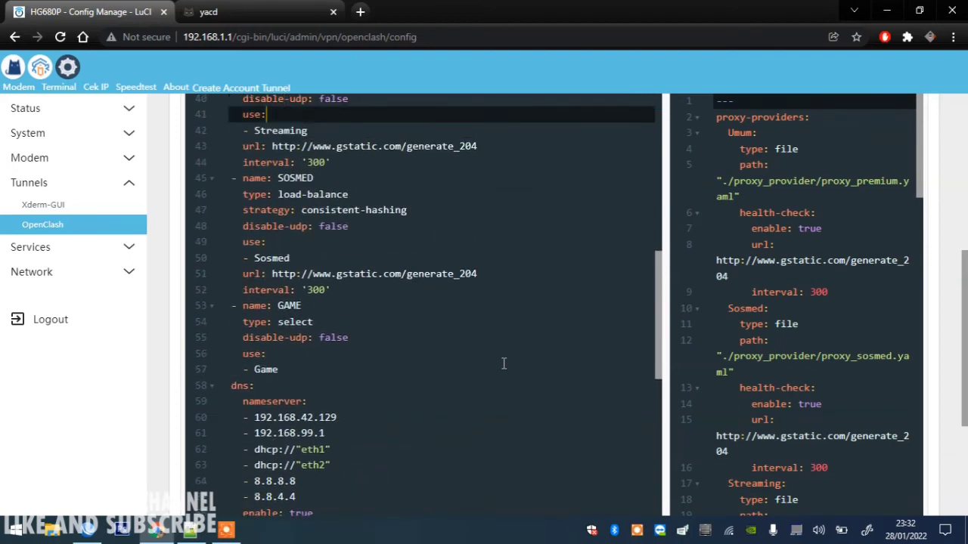
pyautogui.click(280, 306)
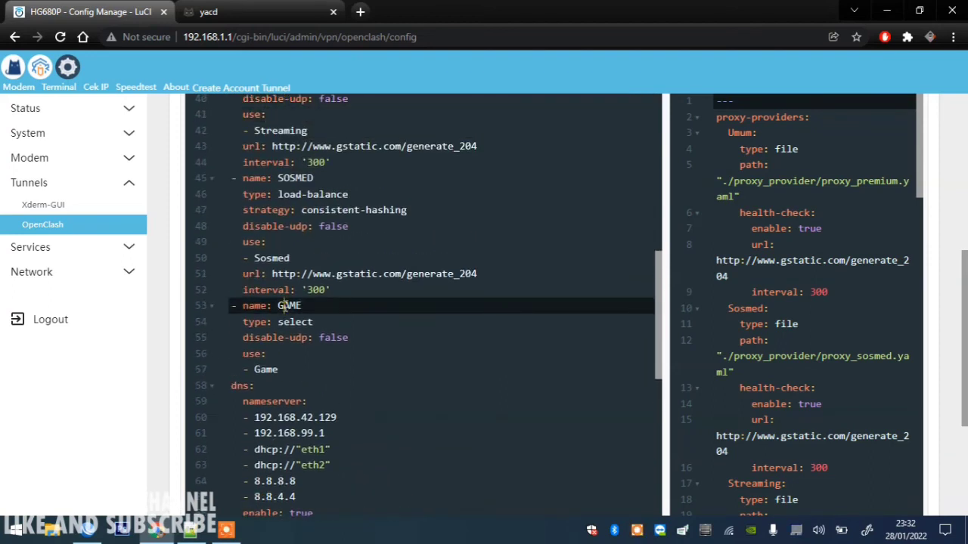
# - Complete the new rule line in the rules section as "- RULE-SET,trafikgame,GAME"
pyautogui.moveTo(660, 325); pyautogui.dragTo(660, 521)
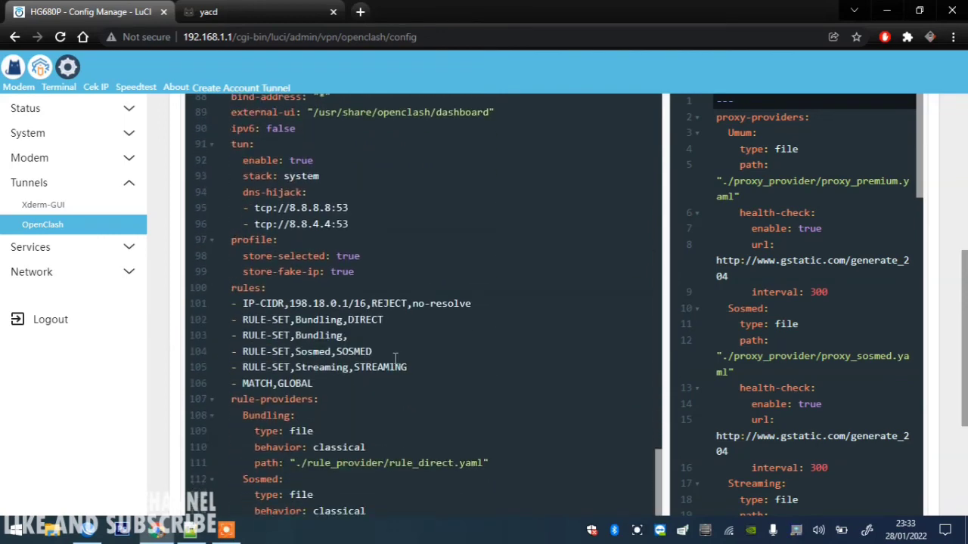
pyautogui.click(357, 335)
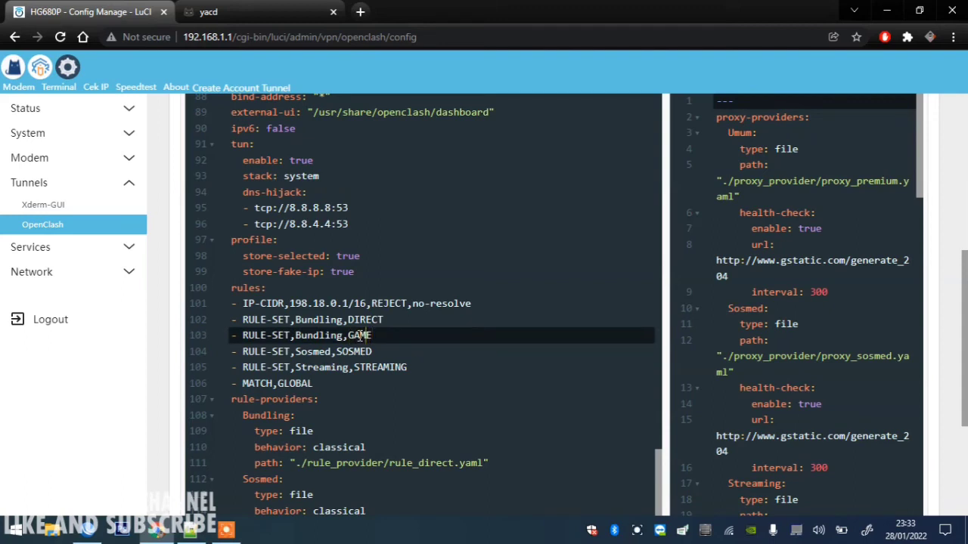
pyautogui.press('BackSpace')
pyautogui.press('BackSpace')
pyautogui.press('BackSpace')
pyautogui.press('BackSpace')
pyautogui.press('BackSpace')
pyautogui.press('BackSpace')
pyautogui.press('BackSpace')
pyautogui.press('BackSpace')
pyautogui.write('trafikg')
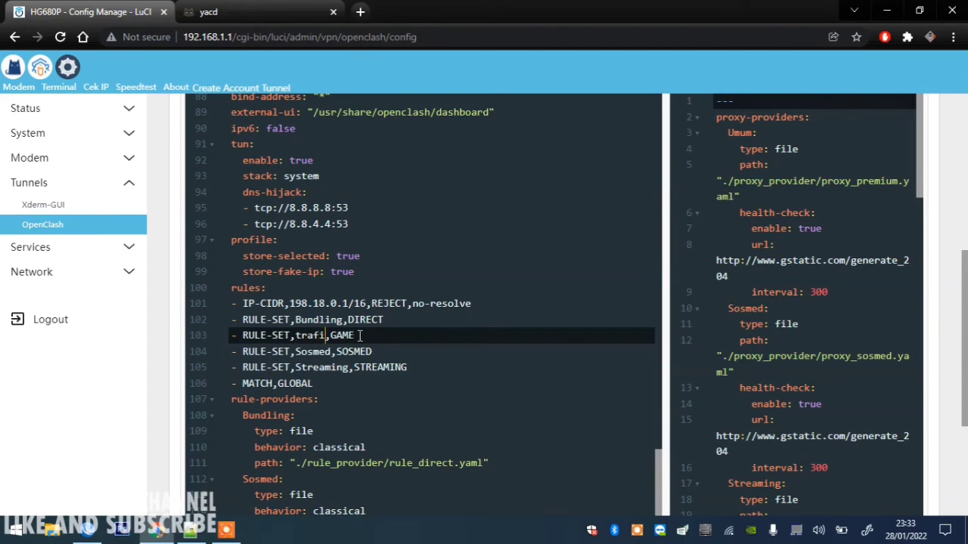
pyautogui.write('ame')
# - Switch to Notepad++ and copy the complete Bundling block from the rule-providers section
pyautogui.scroll(-5, 660, 393)
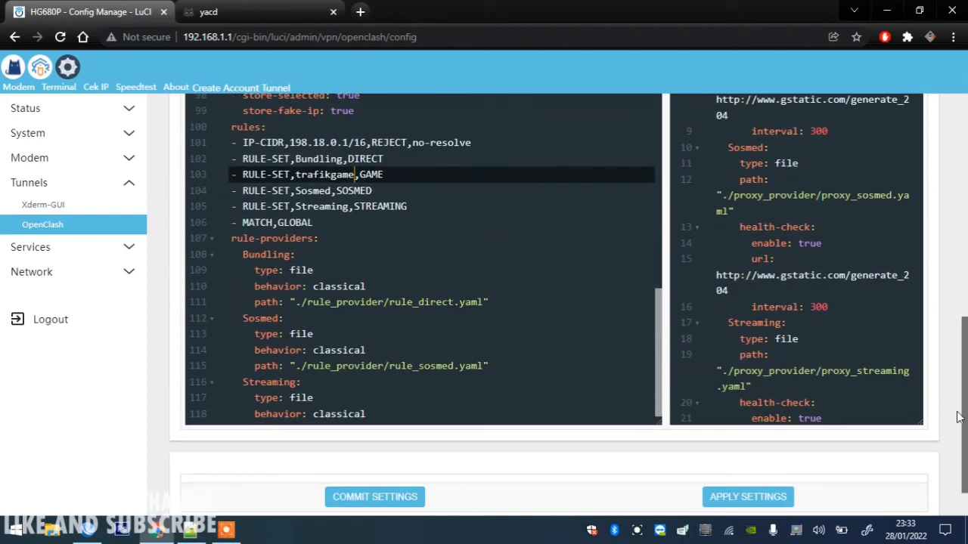
pyautogui.scroll(-2, 659, 378)
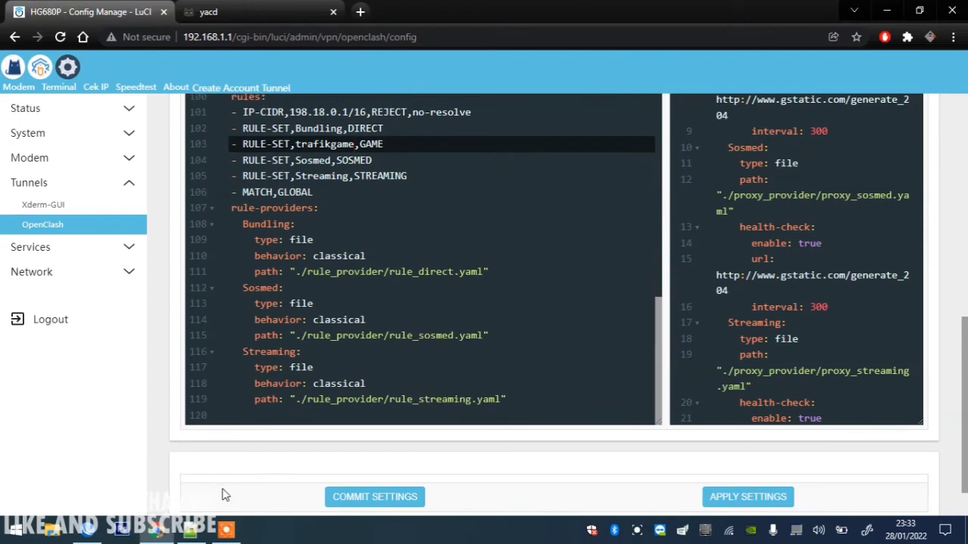
pyautogui.click(190, 530)
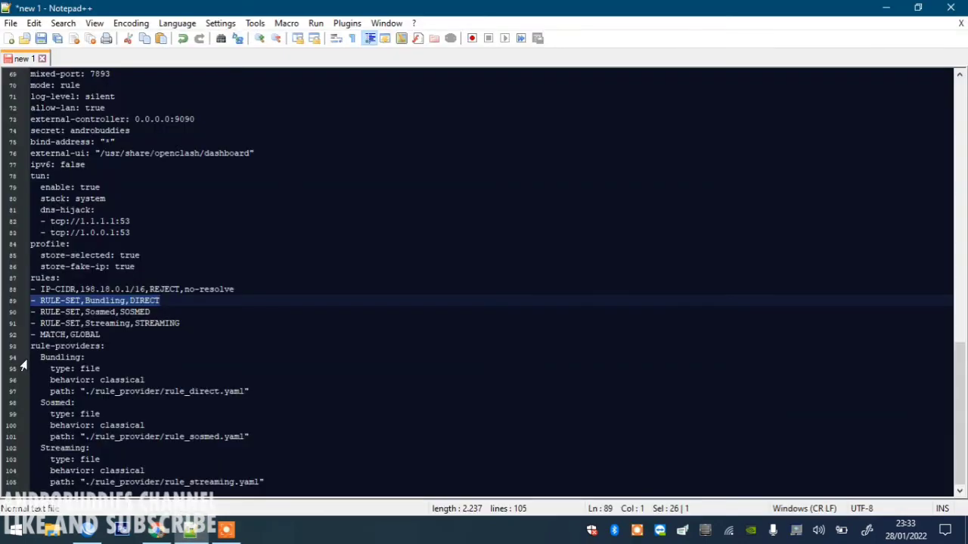
pyautogui.moveTo(41, 357); pyautogui.dragTo(264, 388)
pyautogui.hotkey('ctrl', 'c')
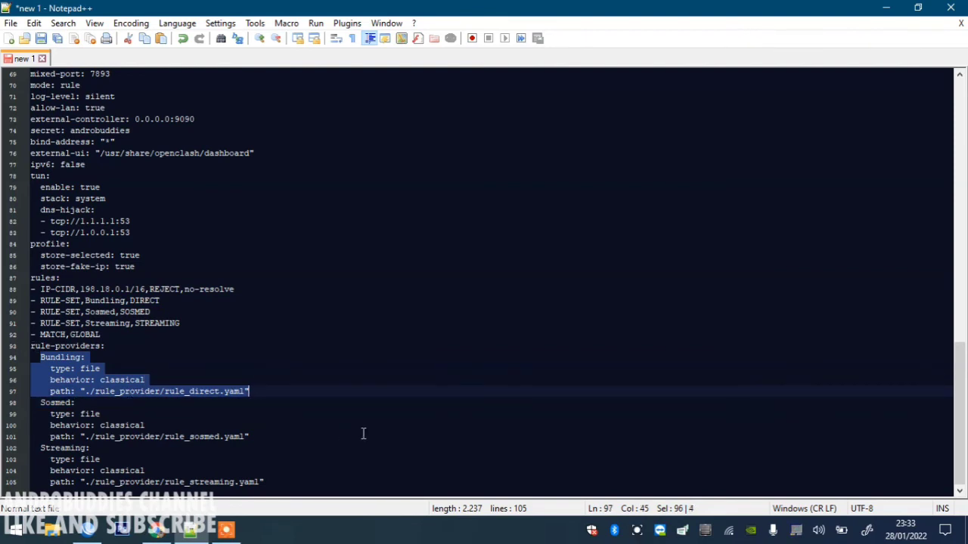
# - Return to the browser, paste the block below the Streaming rule provider and align its heading with the other provider names
pyautogui.click(158, 531)
pyautogui.click(517, 402)
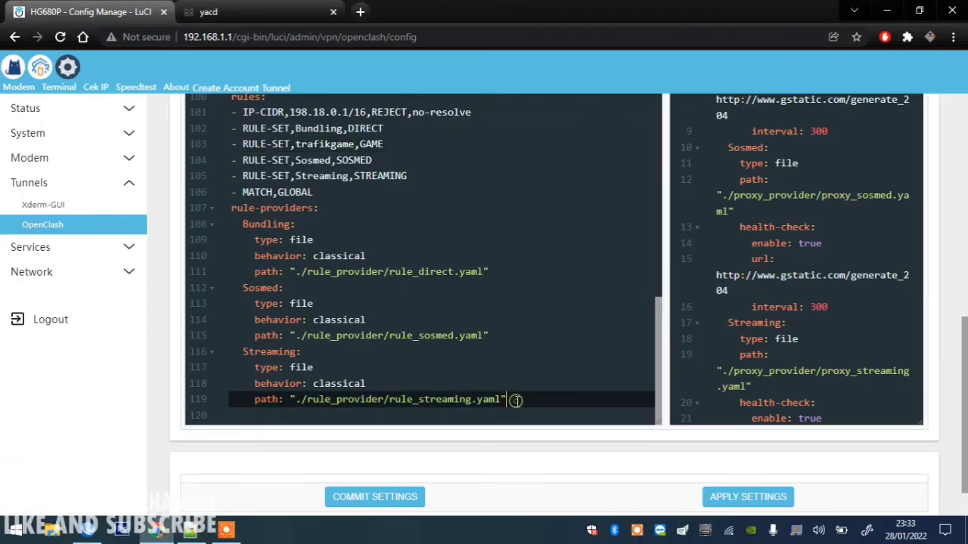
pyautogui.press('Return')
pyautogui.hotkey('ctrl', 'v')
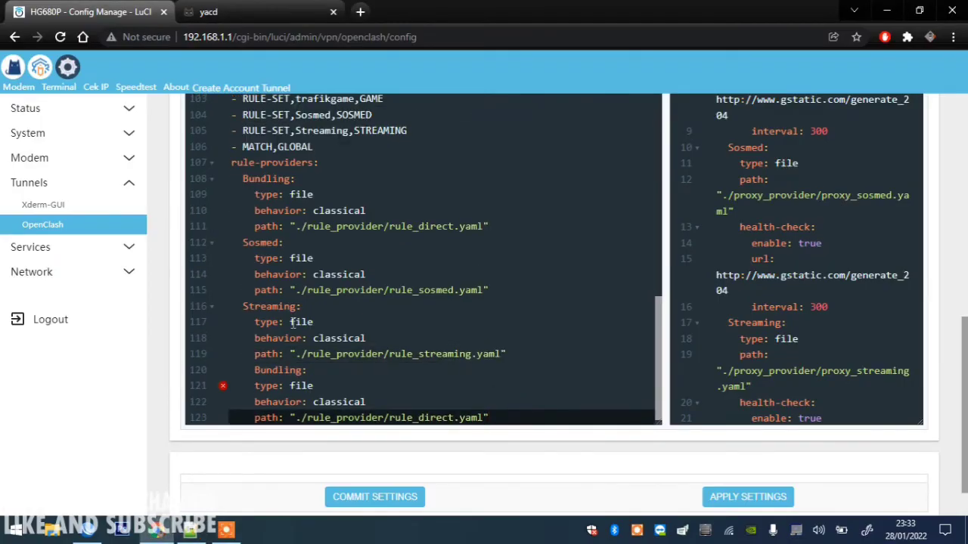
pyautogui.click(254, 370)
pyautogui.press('BackSpace')
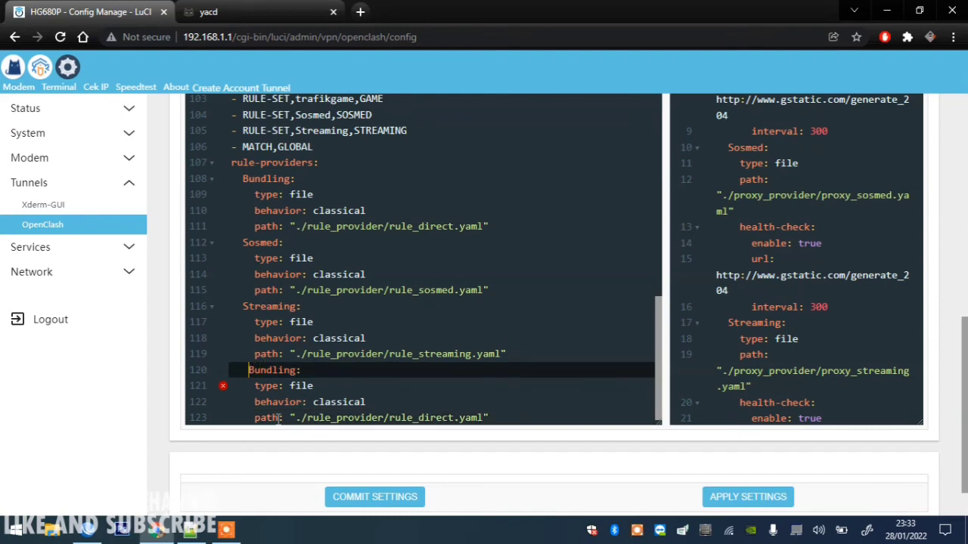
pyautogui.press('BackSpace')
pyautogui.press('Down')
pyautogui.press('Down')
pyautogui.press('Up')
pyautogui.press('Up')
pyautogui.press('BackSpace')
pyautogui.press('BackSpace')
# - Rename the pasted rule provider from Bundling to trafikgame
pyautogui.press('Down')
pyautogui.press('Left')
pyautogui.press('Left')
pyautogui.press('Left')
pyautogui.press('BackSpace')
pyautogui.press('BackSpace')
pyautogui.press('BackSpace')
pyautogui.press('BackSpace')
pyautogui.write('trafikgame')
# - Change the file path of the trafikgame rule provider to "./rule_provider/rule_game.yaml"
pyautogui.press('Down')
pyautogui.press('Down')
pyautogui.press('Down')
pyautogui.press('Down')
pyautogui.press('Up')
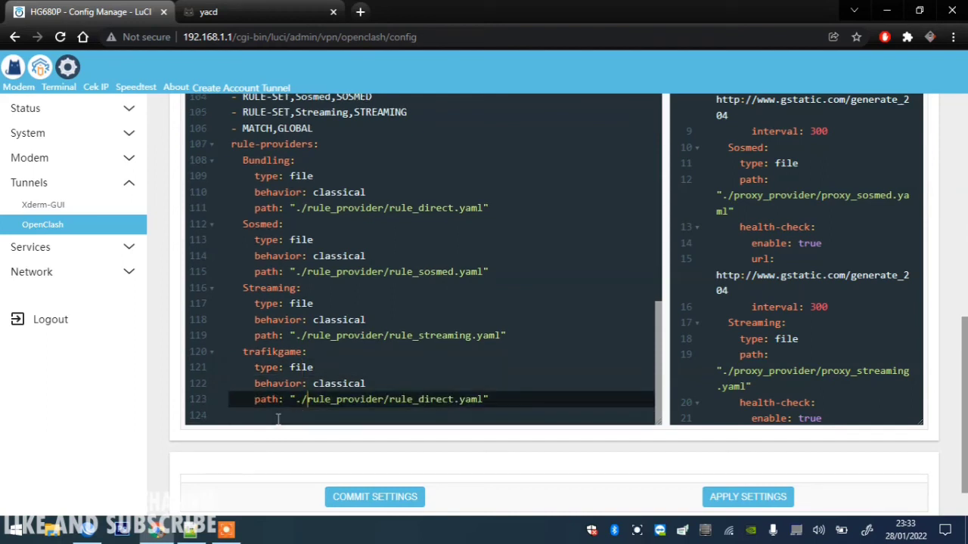
pyautogui.press('Right')
pyautogui.press('Right')
pyautogui.press('Right')
pyautogui.press('Right')
pyautogui.press('Right')
pyautogui.press('Right')
pyautogui.press('Right')
pyautogui.press('Right')
pyautogui.press('Right')
pyautogui.press('Right')
pyautogui.press('Right')
pyautogui.press('Right')
pyautogui.press('Right')
pyautogui.press('Right')
pyautogui.press('Right')
pyautogui.press('Right')
pyautogui.press('Right')
pyautogui.press('Right')
pyautogui.press('Right')
pyautogui.press('Right')
pyautogui.press('Right')
pyautogui.press('Right')
pyautogui.press('Right')
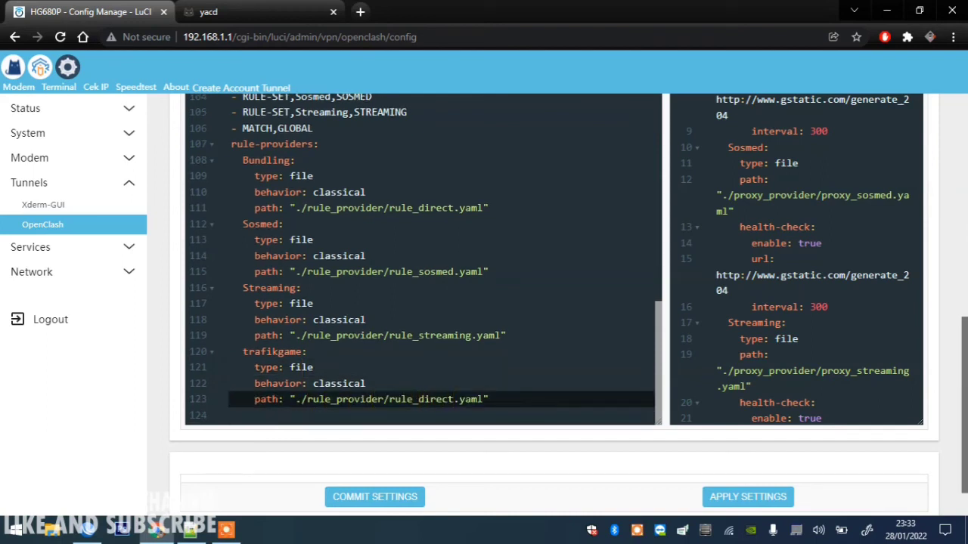
pyautogui.scroll(3, 278, 419)
pyautogui.scroll(4, 555, 303)
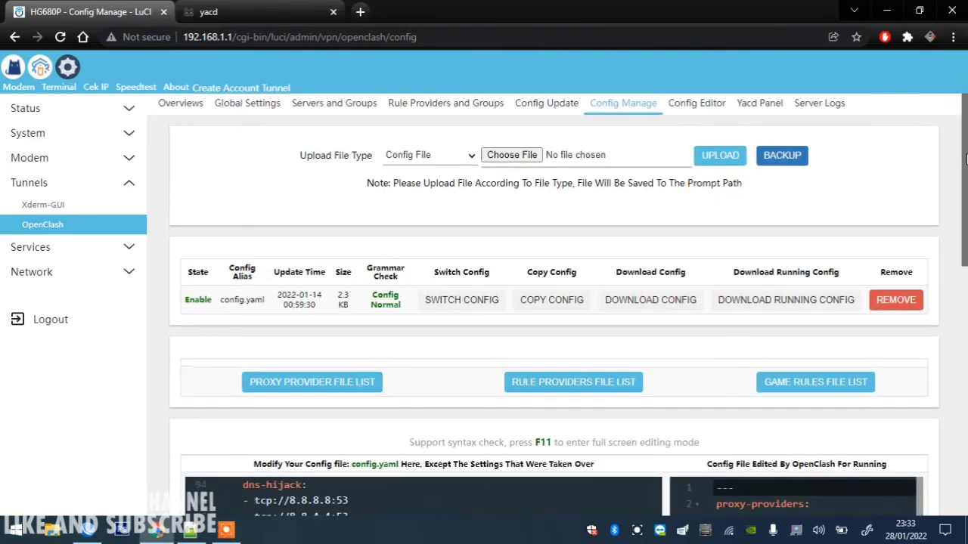
pyautogui.moveTo(964, 182); pyautogui.dragTo(964, 412)
pyautogui.press('BackSpace')
pyautogui.press('BackSpace')
pyautogui.press('BackSpace')
pyautogui.press('BackSpace')
pyautogui.press('BackSpace')
pyautogui.press('BackSpace')
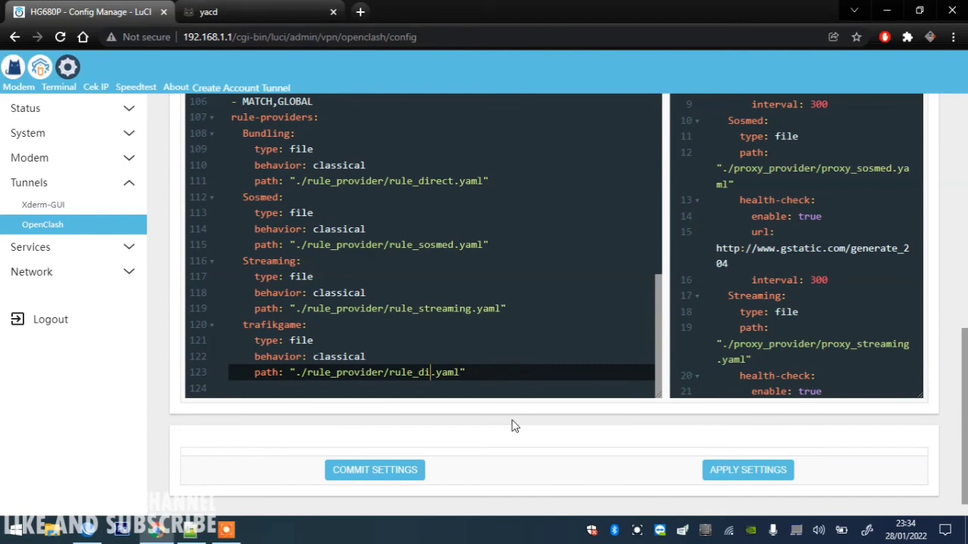
pyautogui.write('game')
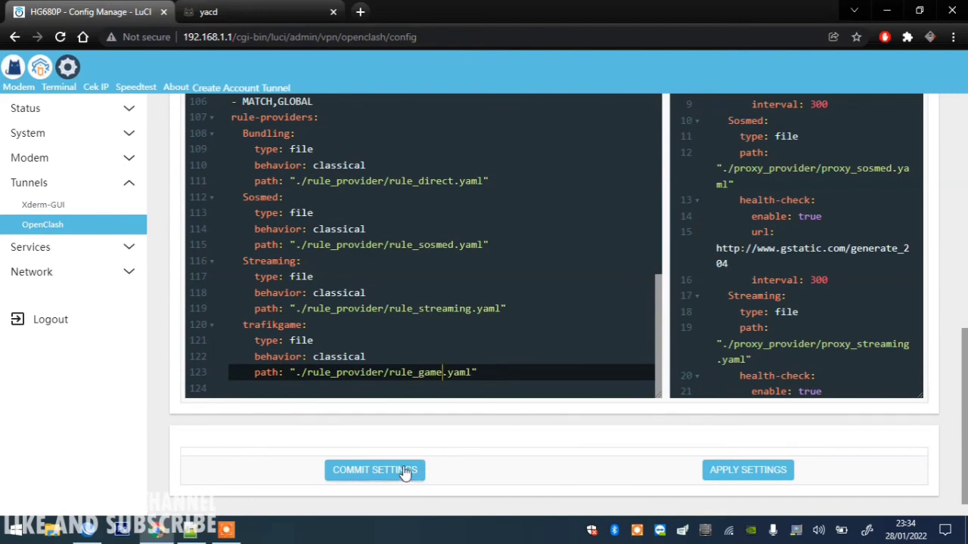
# - Commit the edited config.yaml and apply the settings to OpenClash
pyautogui.click(405, 472)
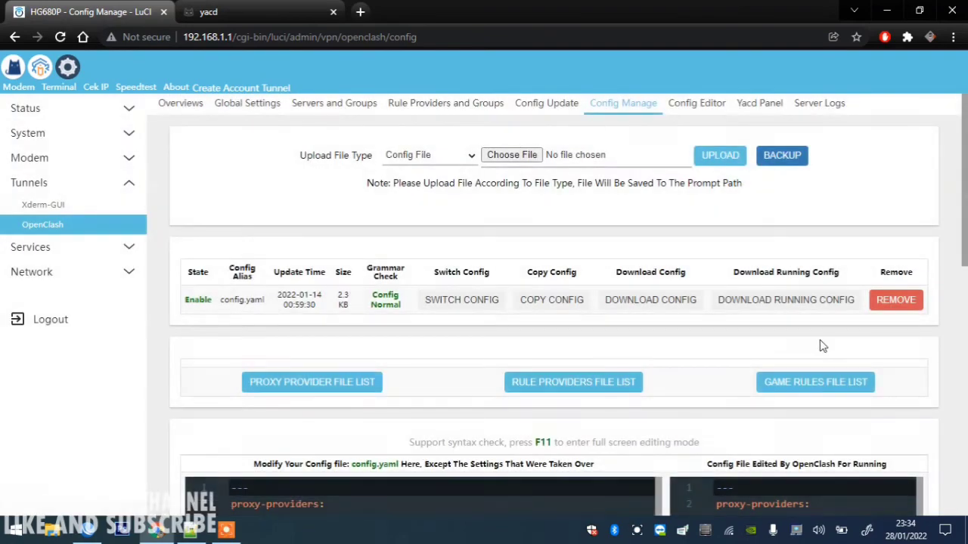
pyautogui.moveTo(966, 257); pyautogui.dragTo(966, 508)
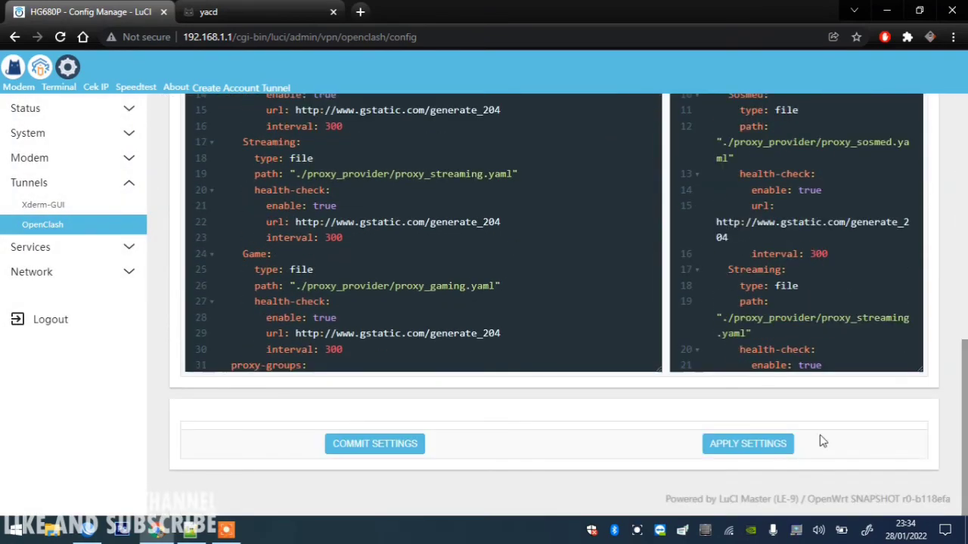
pyautogui.click(747, 448)
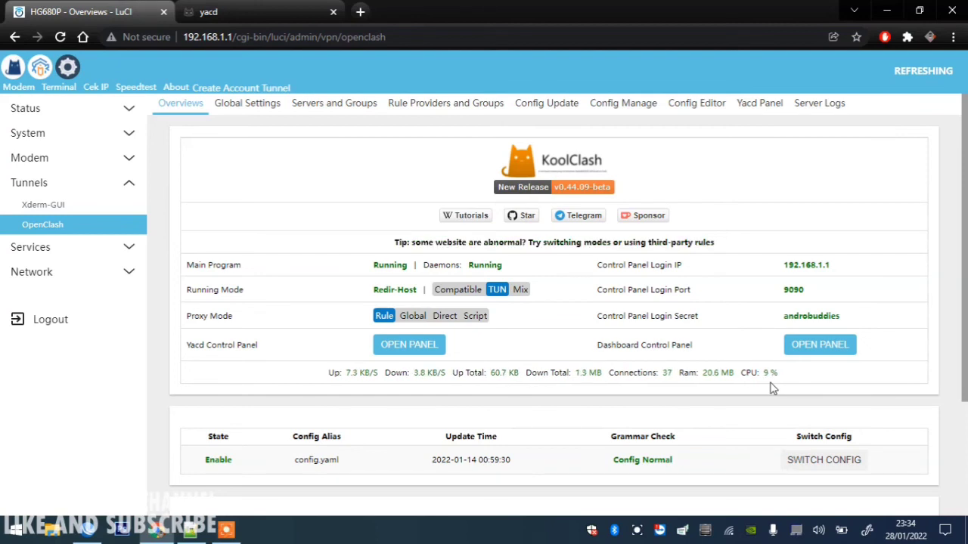
# - Open the Yacd control panel, close the duplicate page, and check the proxy groups and the trafikgame rule provider
pyautogui.click(401, 350)
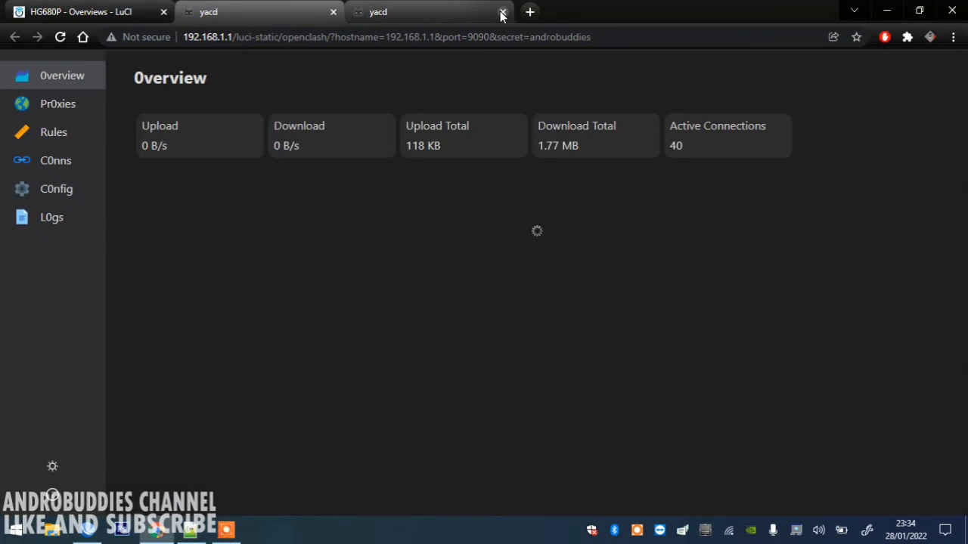
pyautogui.click(496, 12)
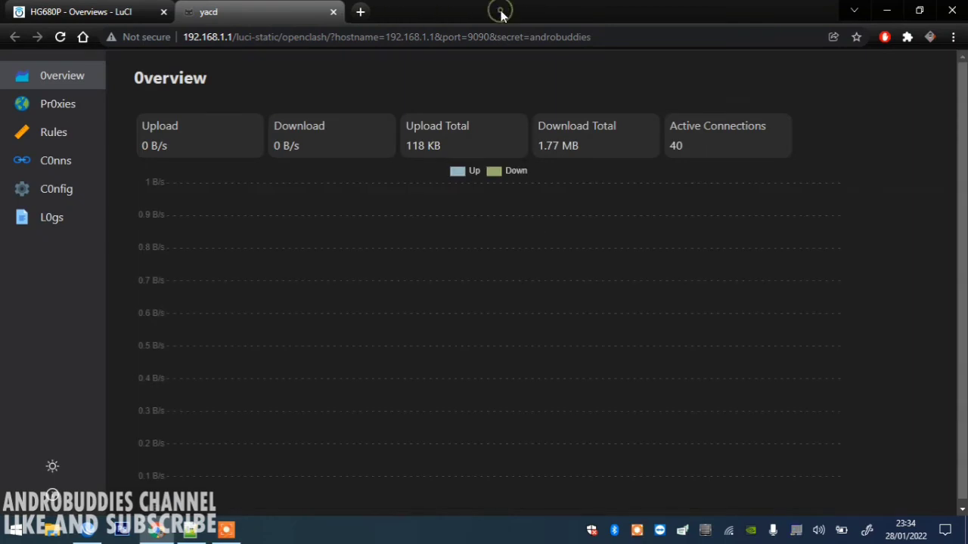
pyautogui.click(59, 105)
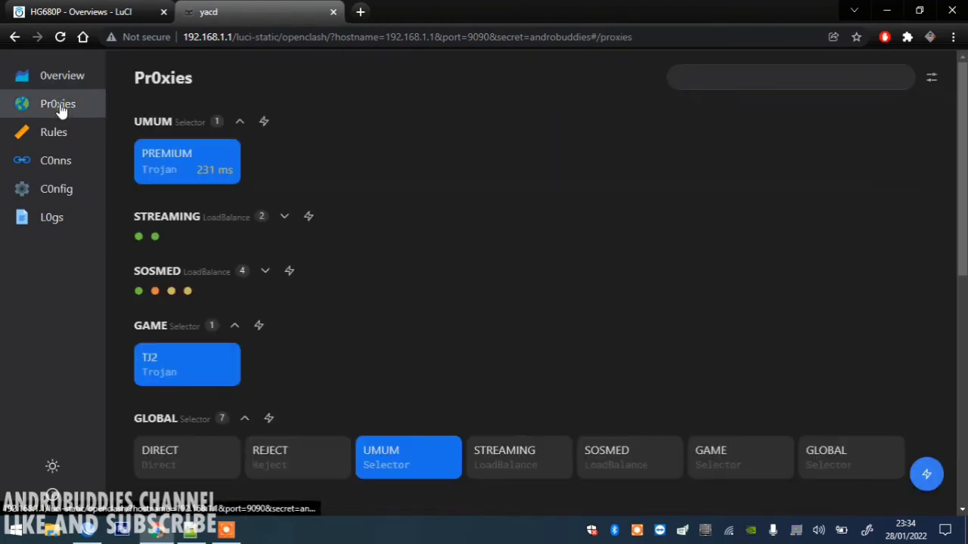
pyautogui.click(55, 135)
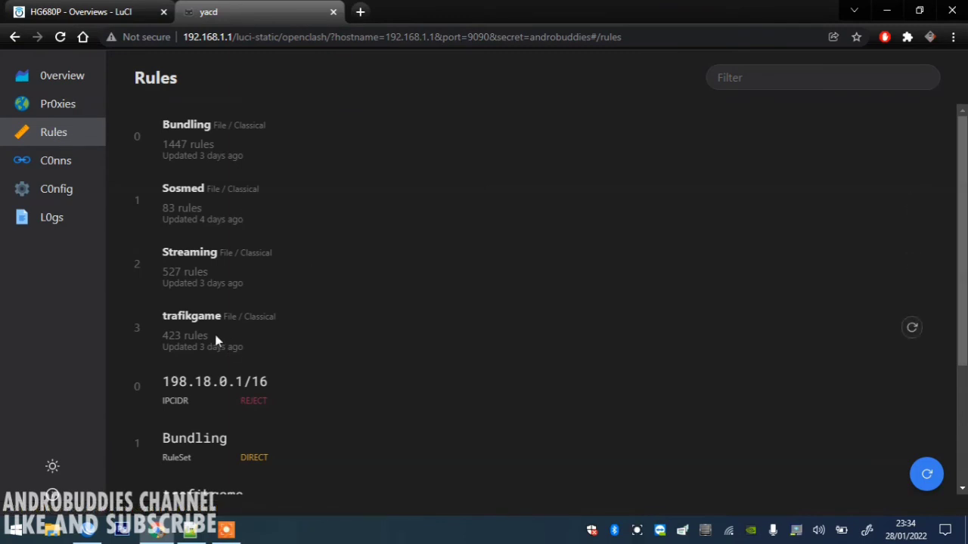
pyautogui.moveTo(216, 339); pyautogui.dragTo(162, 316)
pyautogui.click(324, 349)
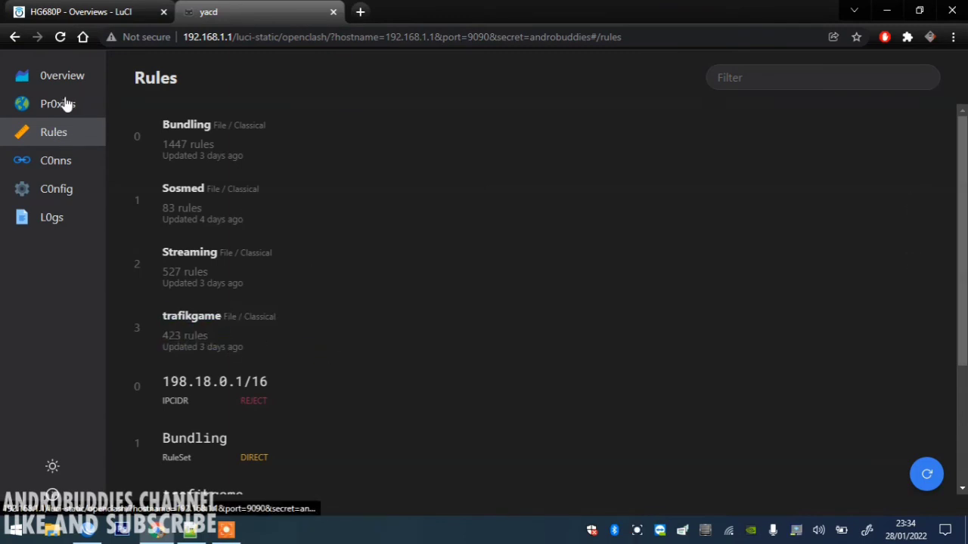
# - Compare the GAME group in the proxies list with the trafikgame entry in the rules list
pyautogui.click(65, 101)
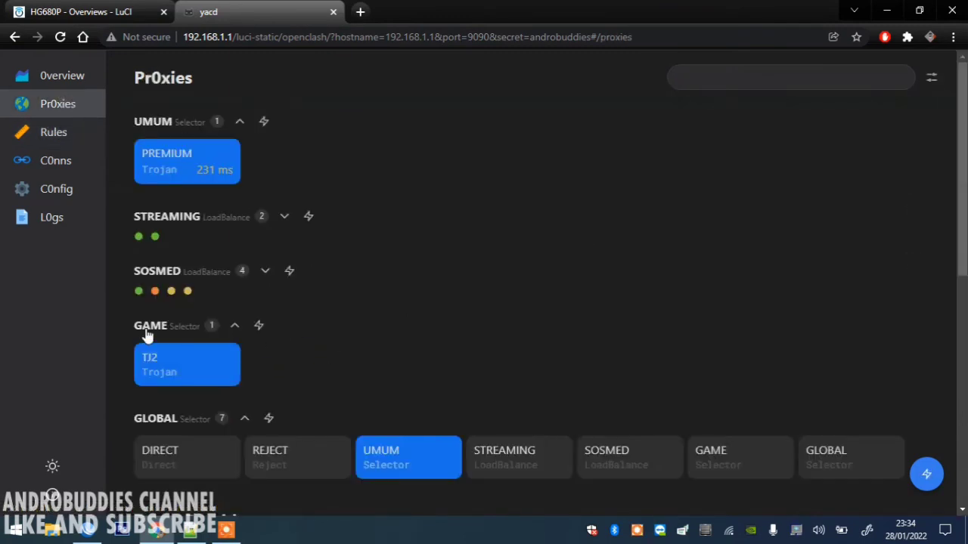
pyautogui.moveTo(134, 326); pyautogui.dragTo(168, 334)
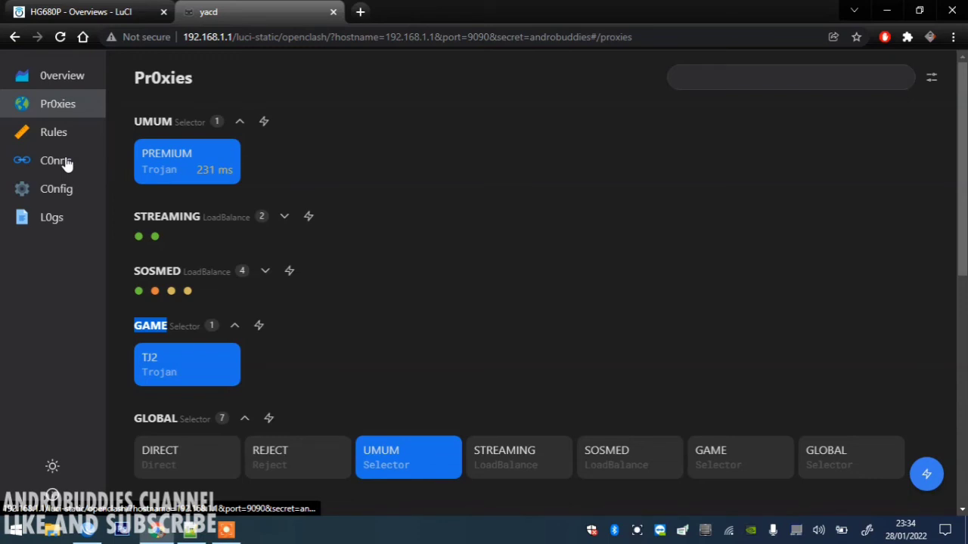
pyautogui.click(49, 133)
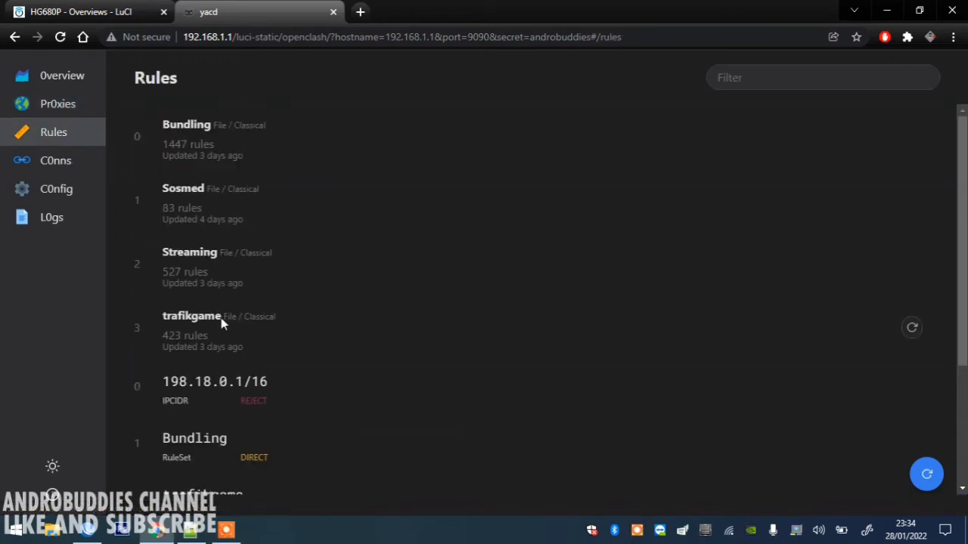
pyautogui.moveTo(223, 324); pyautogui.dragTo(164, 317)
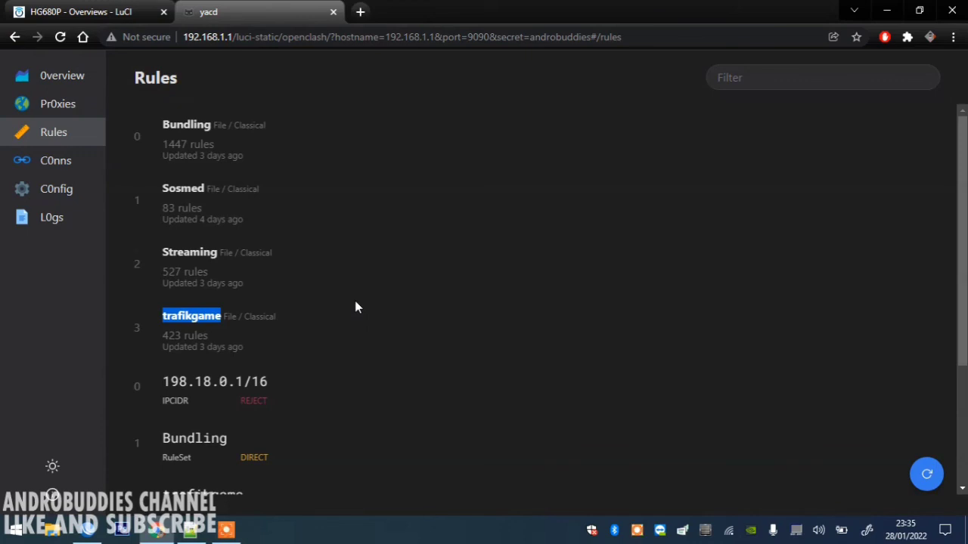
# - Return to the proxies list and collapse the UMUM and GAME groups
pyautogui.click(61, 104)
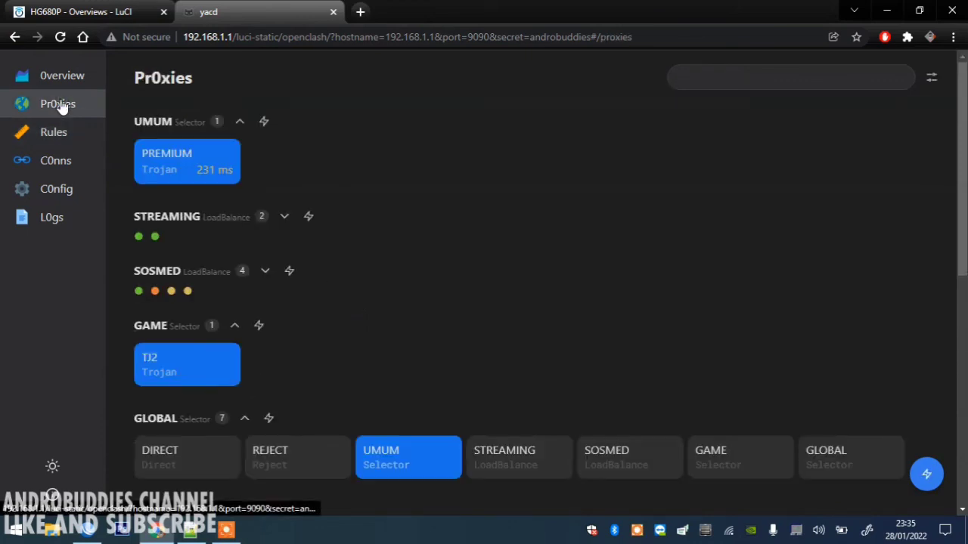
pyautogui.click(239, 121)
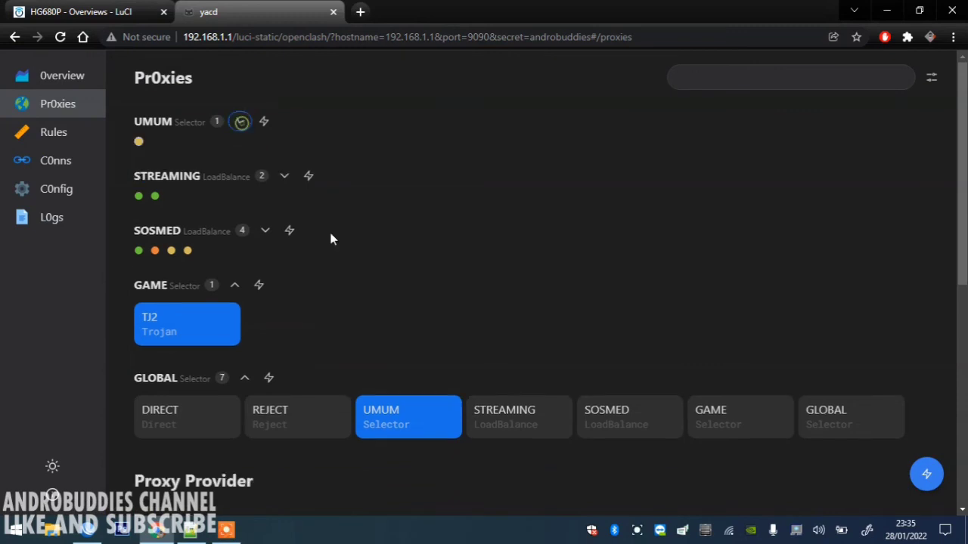
pyautogui.click(234, 285)
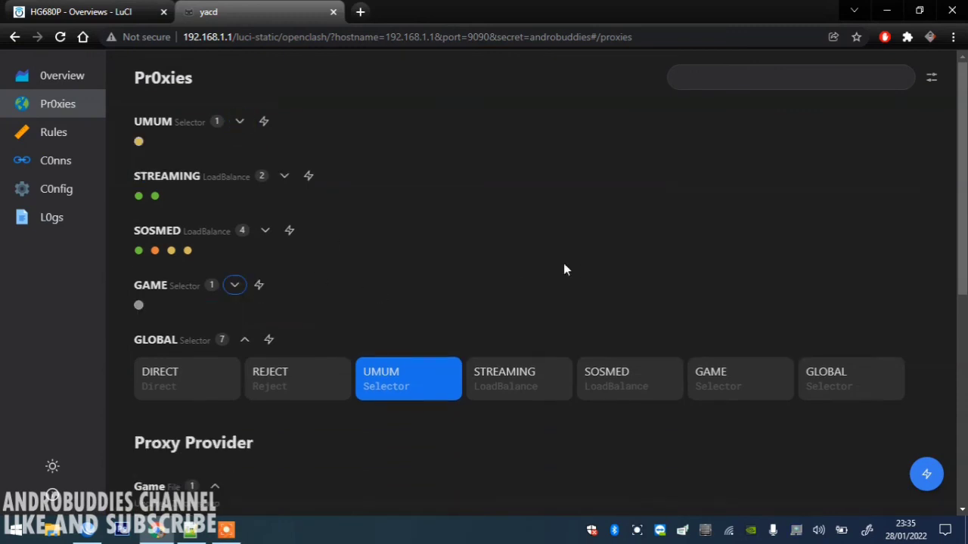
# - Switch back to the OpenClash page and open the proxy_provider folder in its file manager
pyautogui.click(85, 12)
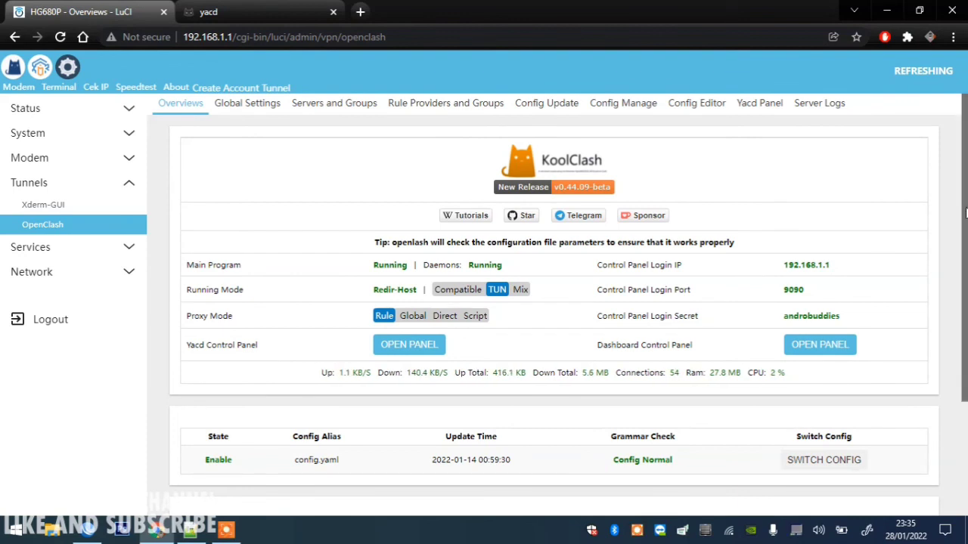
pyautogui.click(235, 112)
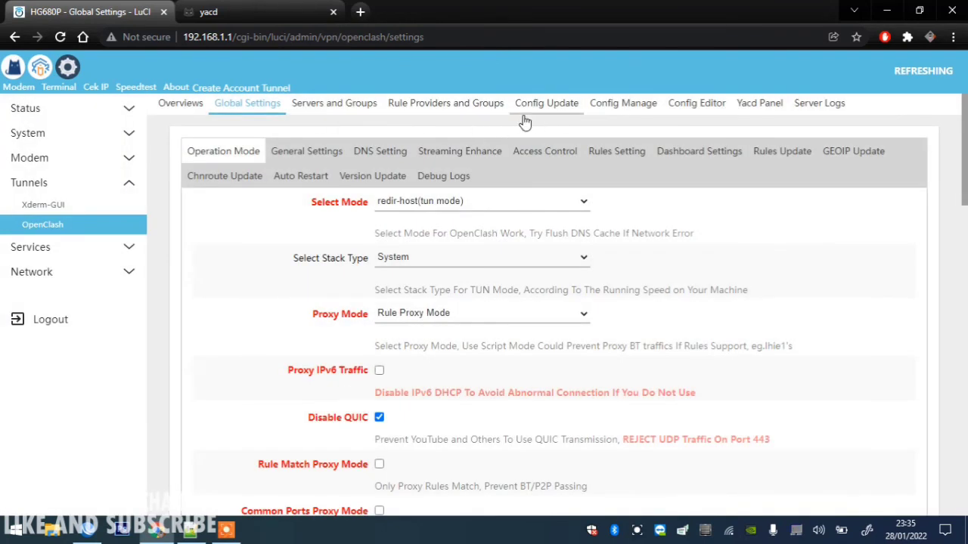
pyautogui.click(722, 110)
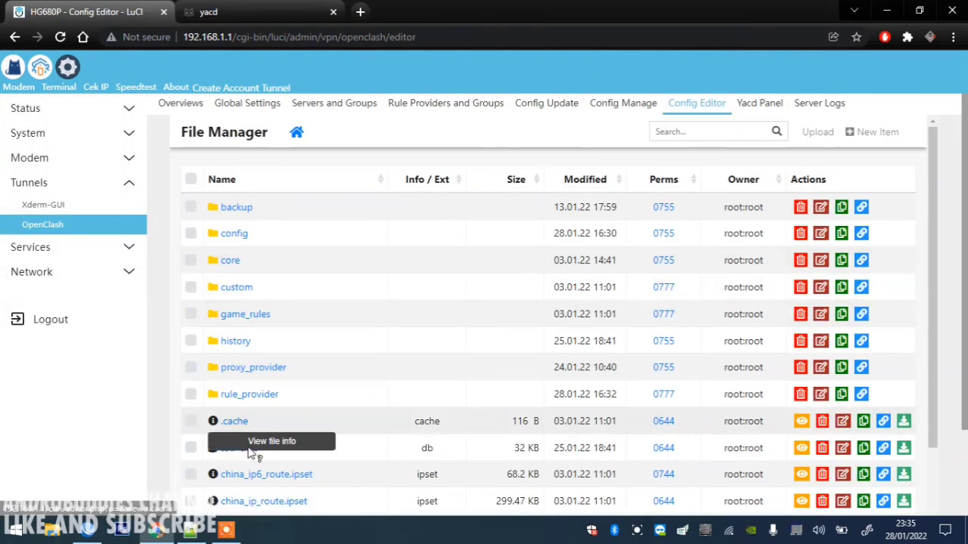
pyautogui.click(252, 370)
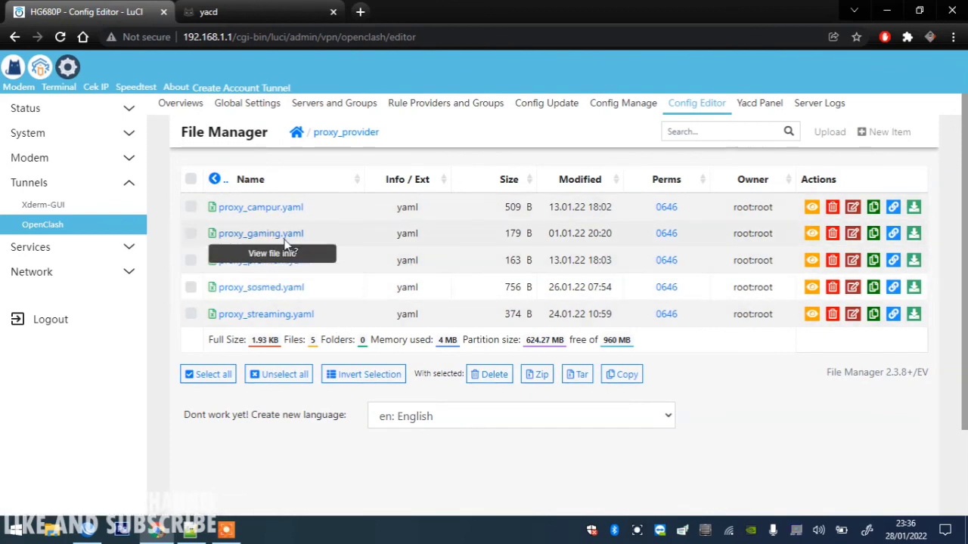
# - View the proxies defined in proxy_sosmed.yaml, and return to the proxy_provider folder
pyautogui.click(270, 288)
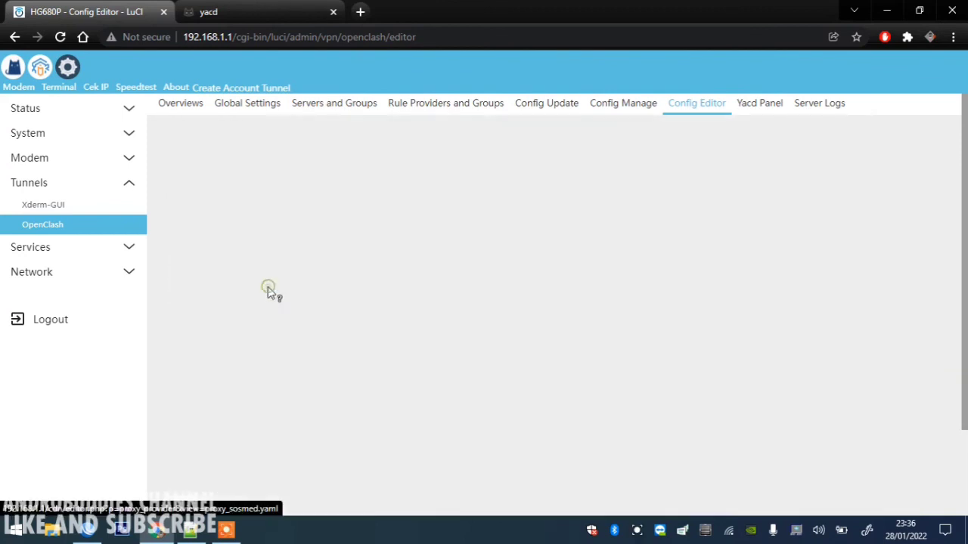
pyautogui.scroll(-4, 964, 323)
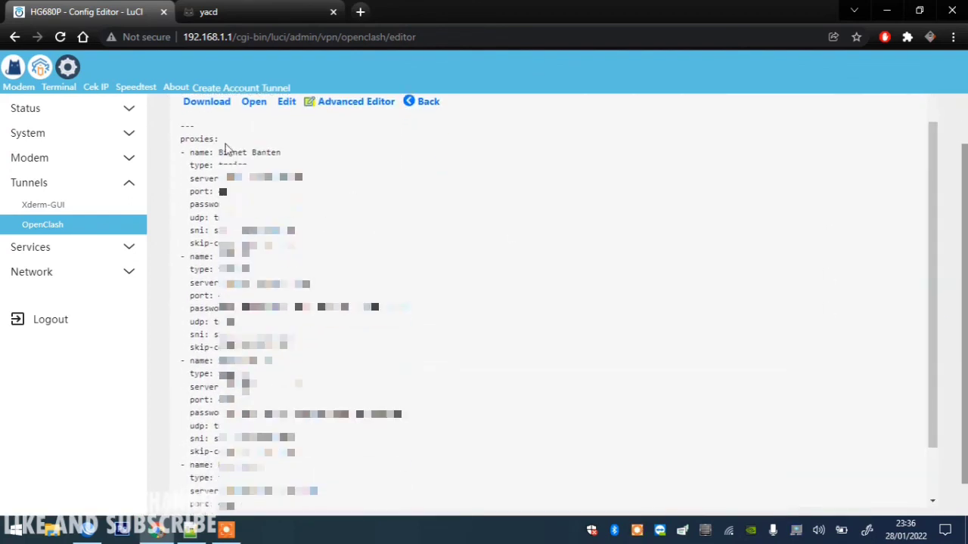
pyautogui.moveTo(181, 138); pyautogui.dragTo(397, 391)
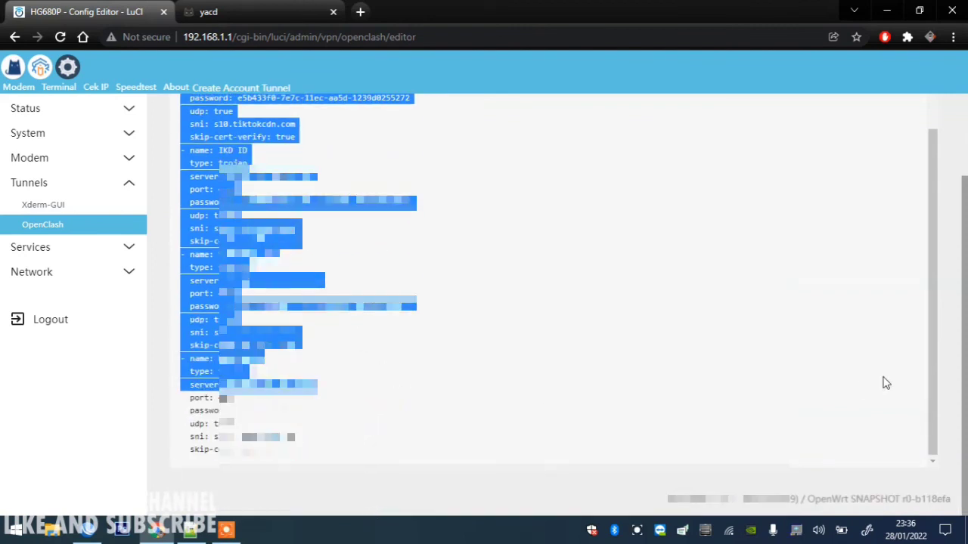
pyautogui.scroll(6, 931, 393)
pyautogui.click(739, 350)
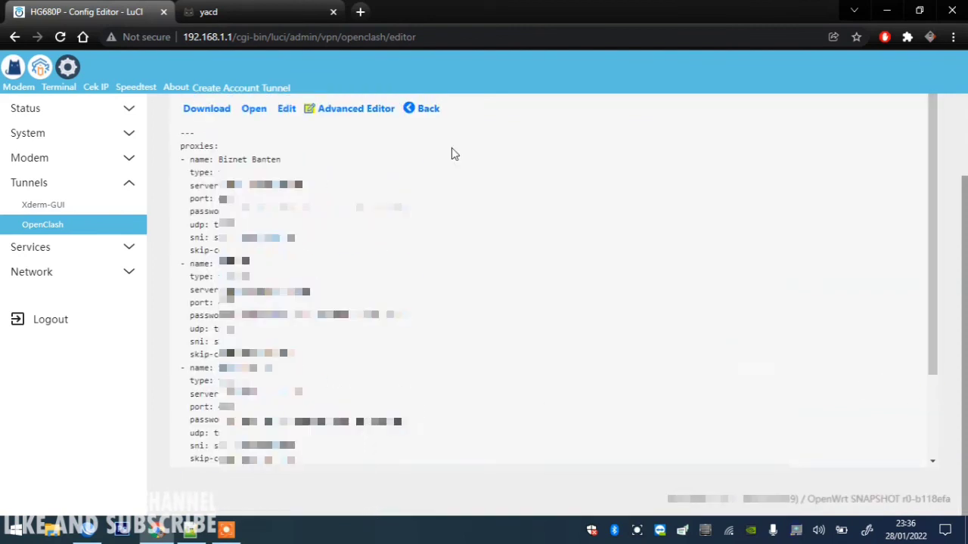
pyautogui.click(424, 111)
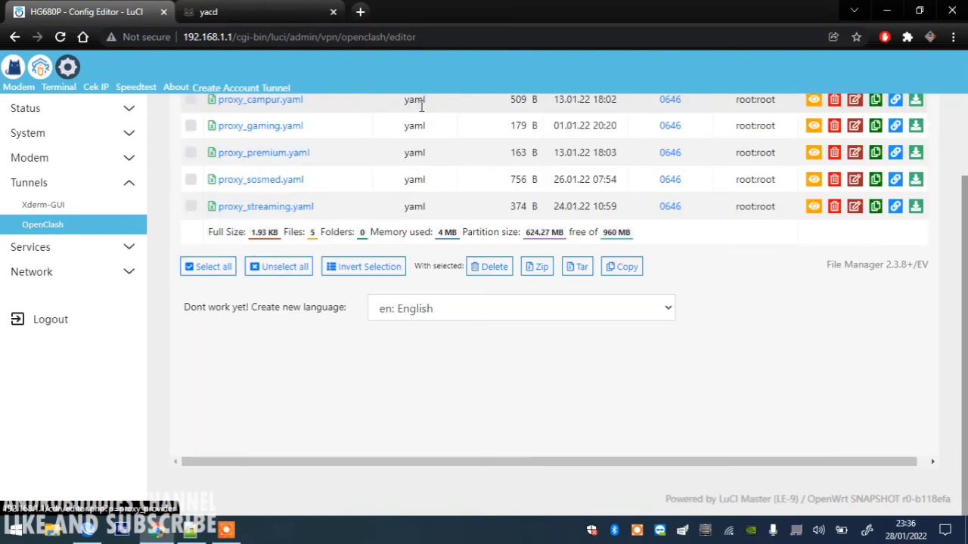
# - View the proxies defined in proxy_streaming.yaml, and return to the proxy_provider folder
pyautogui.click(255, 209)
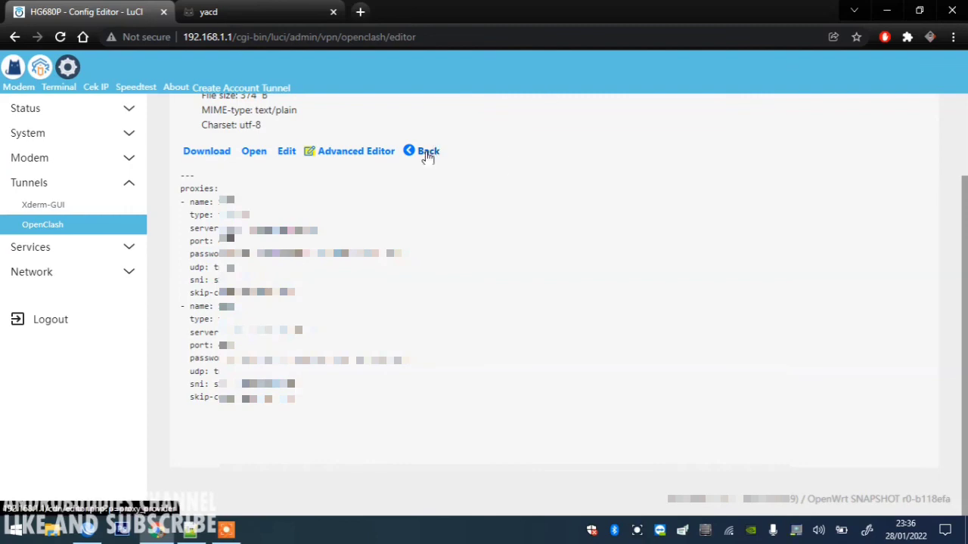
pyautogui.click(426, 154)
pyautogui.scroll(3, 249, 181)
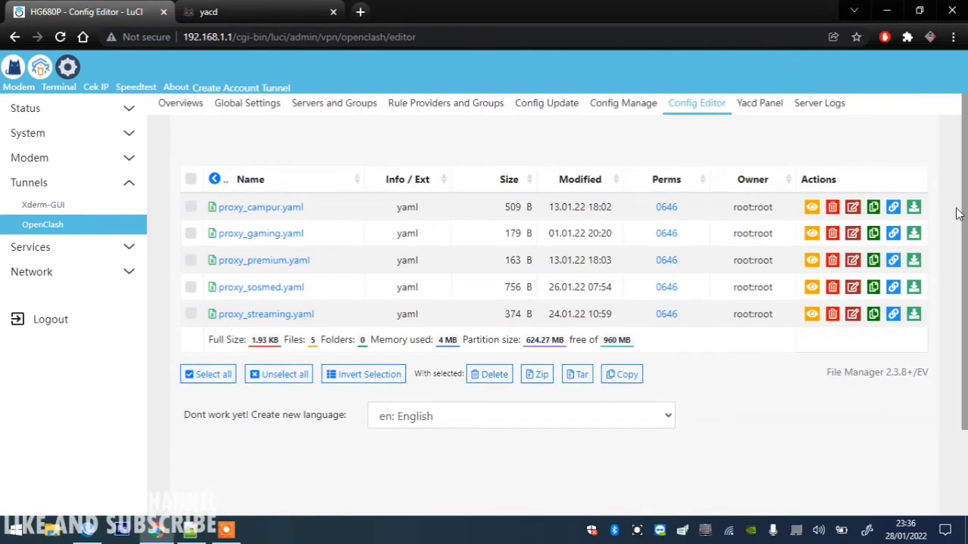
# - Leave the proxy_provider folder and open the rule_provider folder
pyautogui.click(215, 180)
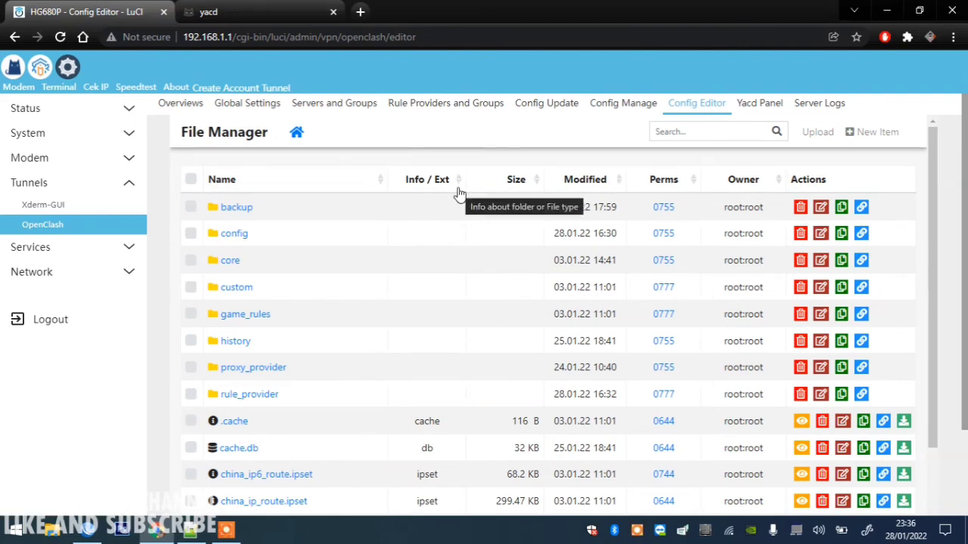
pyautogui.click(246, 394)
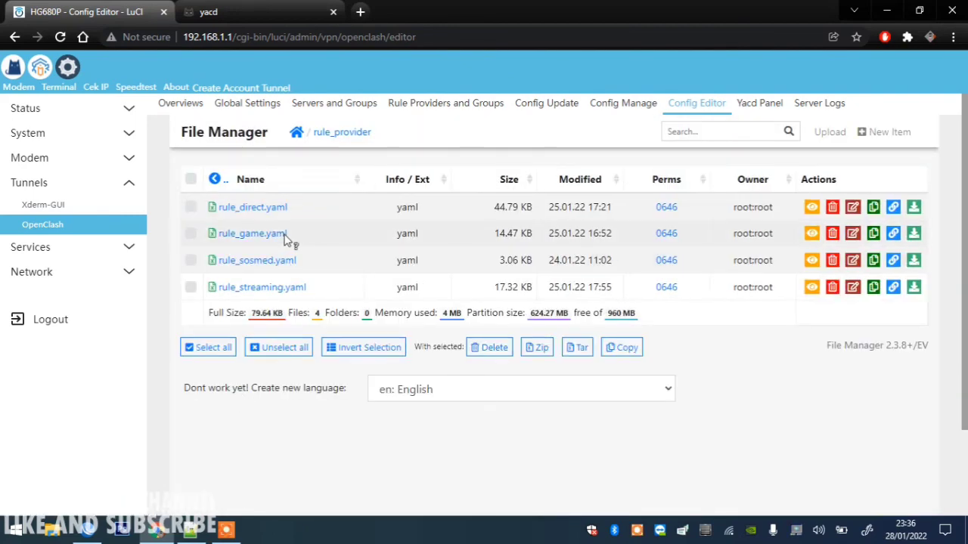